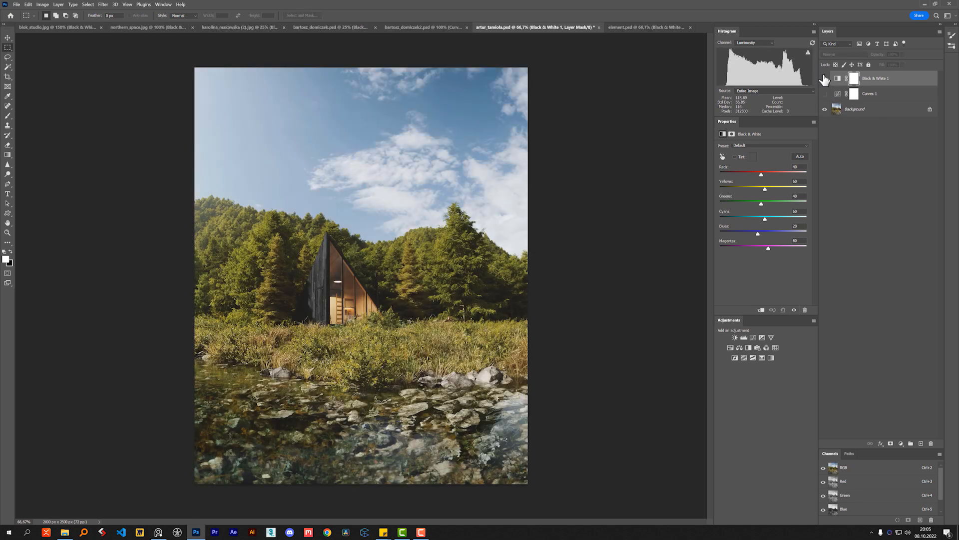
- Toggle the Black & White layer's visibility, and in the forest cabin image show the Curves adjustment and access its settings
click(824, 79)
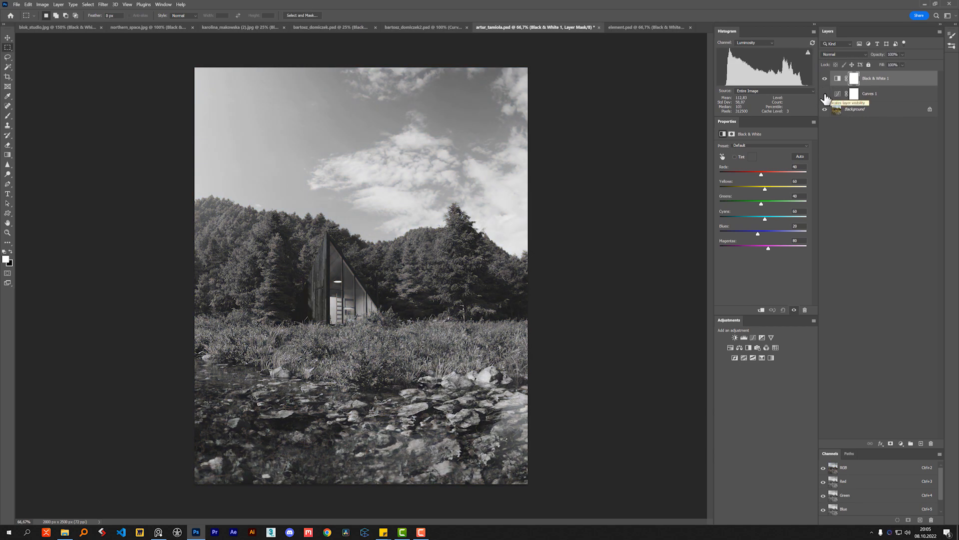
click(825, 94)
click(838, 94)
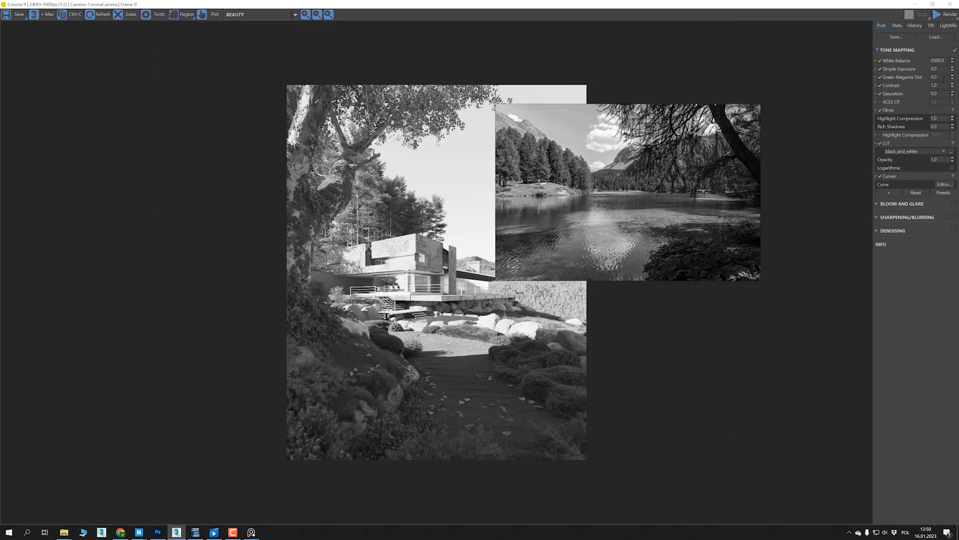
- In the Corona frame buffer, move the lake reference image over the house render and set Simple Exposure to -2
drag(952, 68, 951, 159)
drag(731, 185, 632, 217)
double_click(938, 69)
text(-2)
key(Tab)
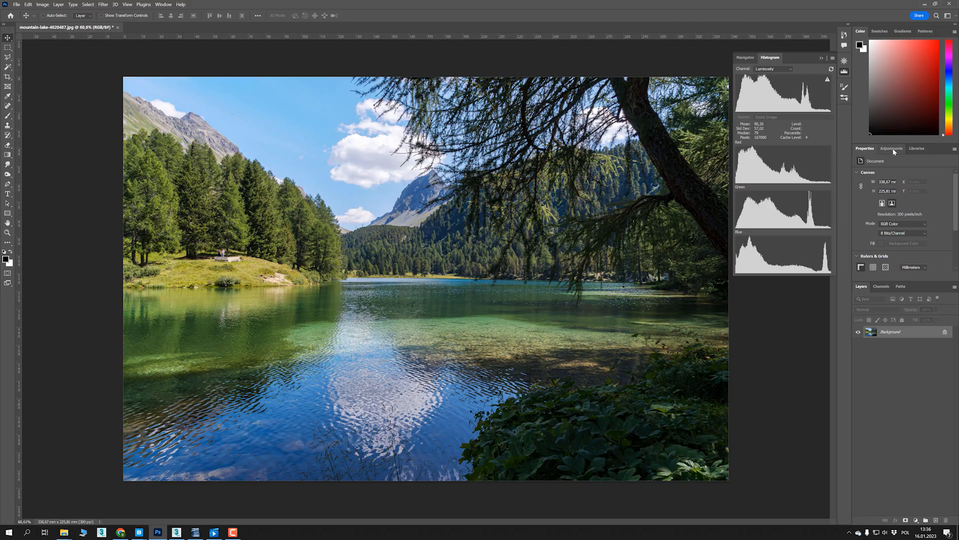
- In Photoshop, add a Black & White adjustment to the mountain lake photo
click(892, 148)
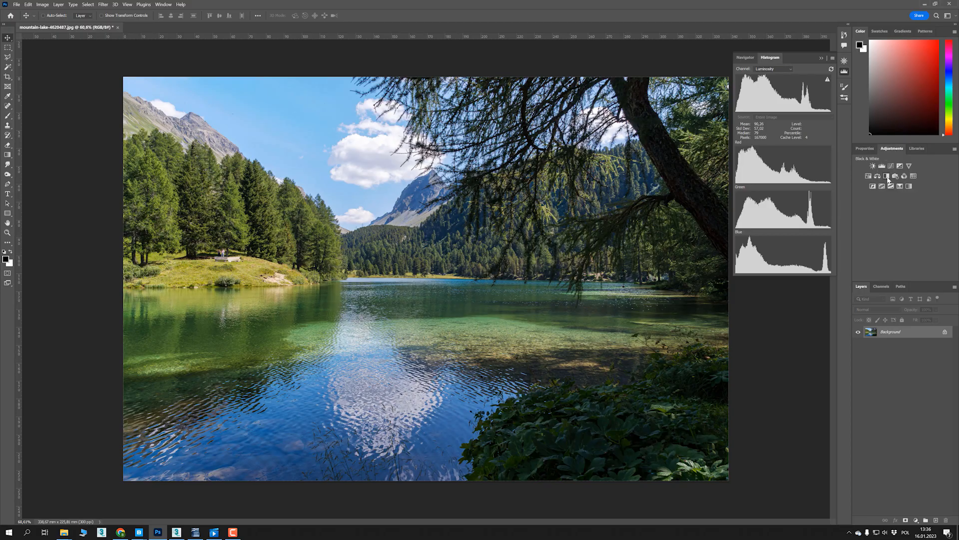
click(888, 185)
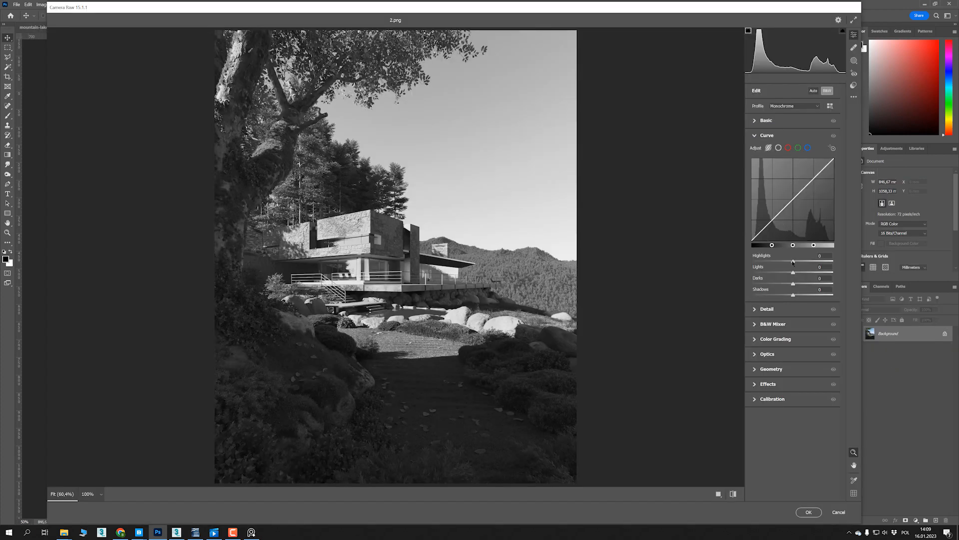
- Lower the Highlights and Shadows of the Camera Raw parametric curve for the house render 2.png
drag(793, 261, 753, 261)
drag(793, 295, 764, 286)
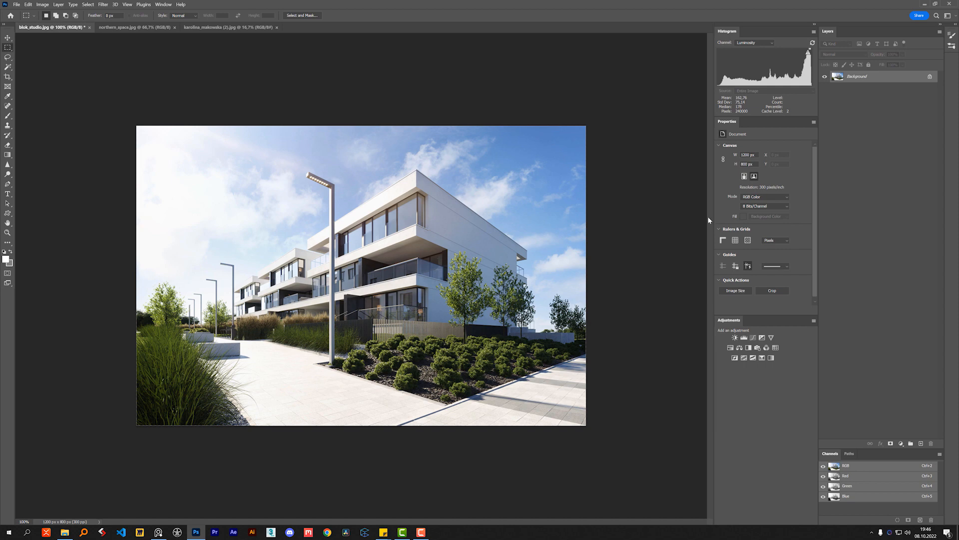
- Add a Black & White adjustment layer above the background of blok_studio.jpg
click(901, 443)
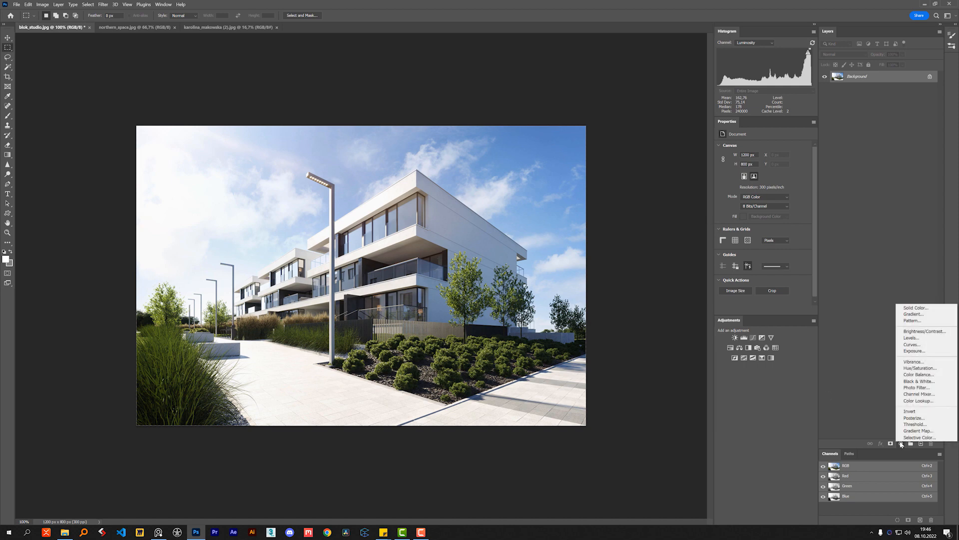
click(934, 382)
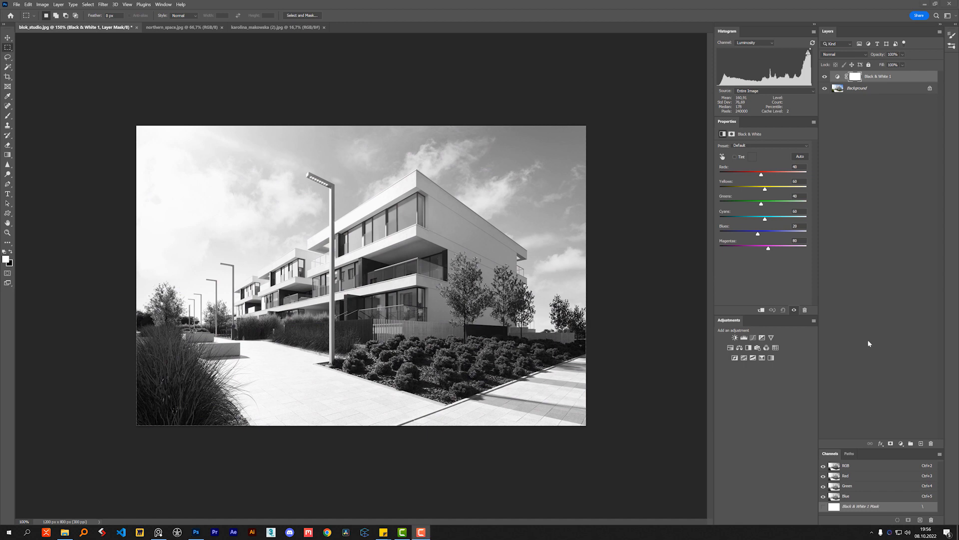
- Check that the Histogram display is enabled and set its channel to Luminosity
click(163, 4)
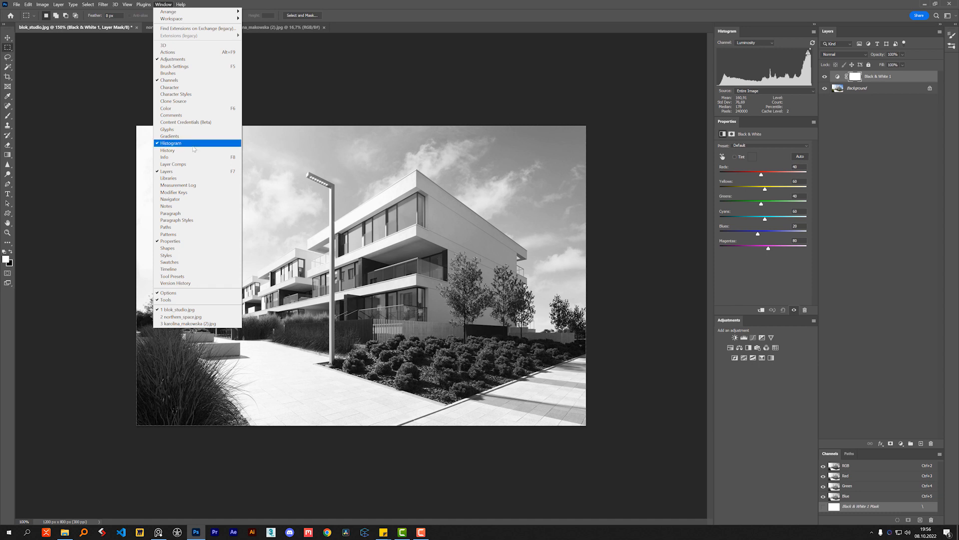
click(419, 3)
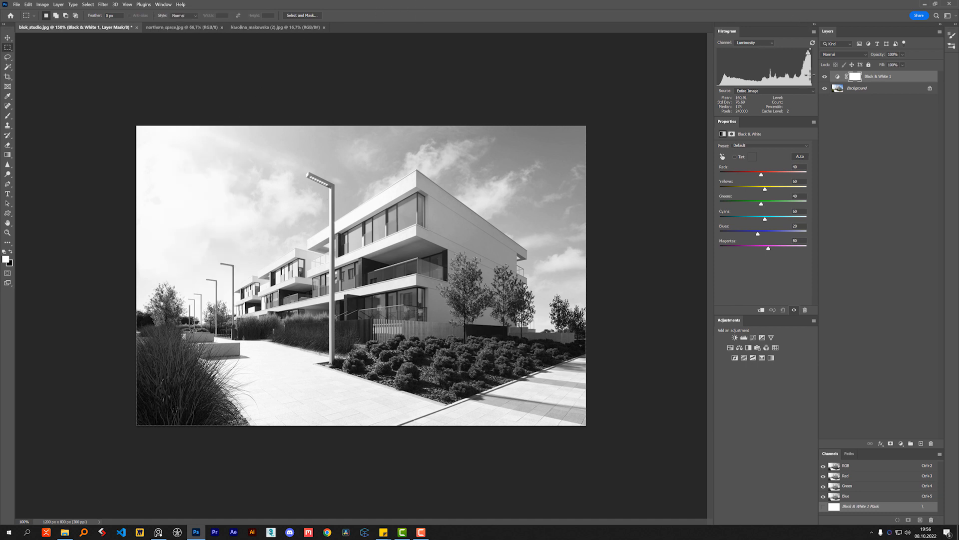
click(761, 43)
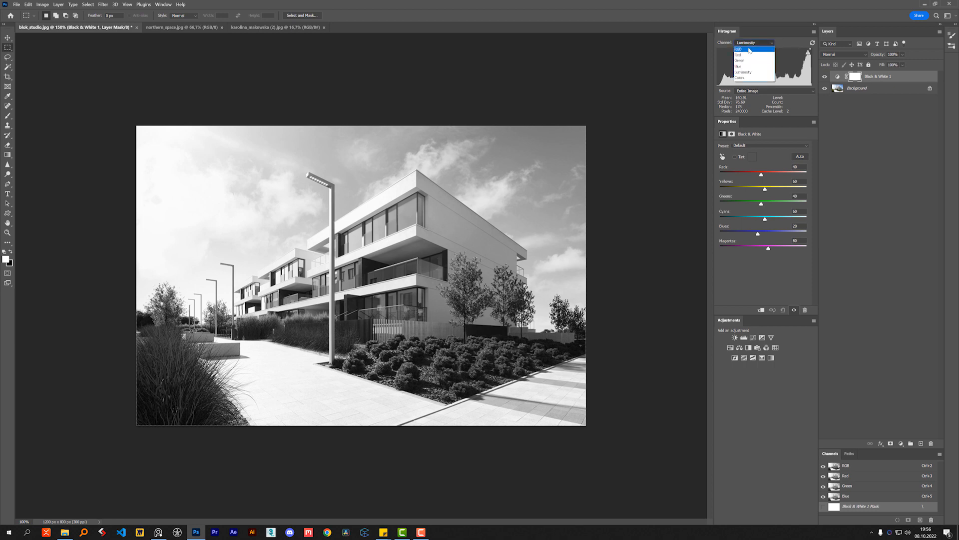
click(751, 73)
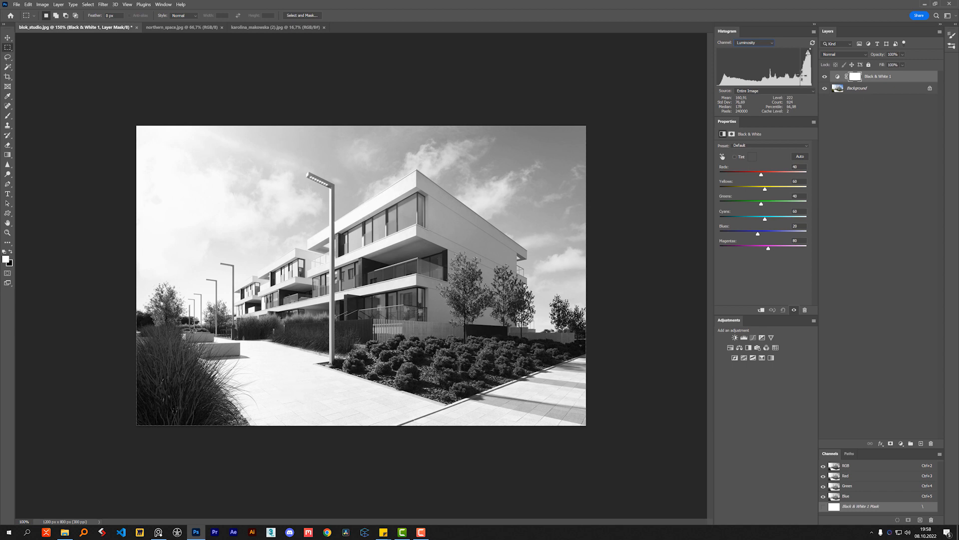
- Examine the luminosity histogram for the whole image and for rectangular selections of the pavement, sky and building facade, and clear the selection
drag(806, 75, 717, 79)
drag(275, 383, 325, 424)
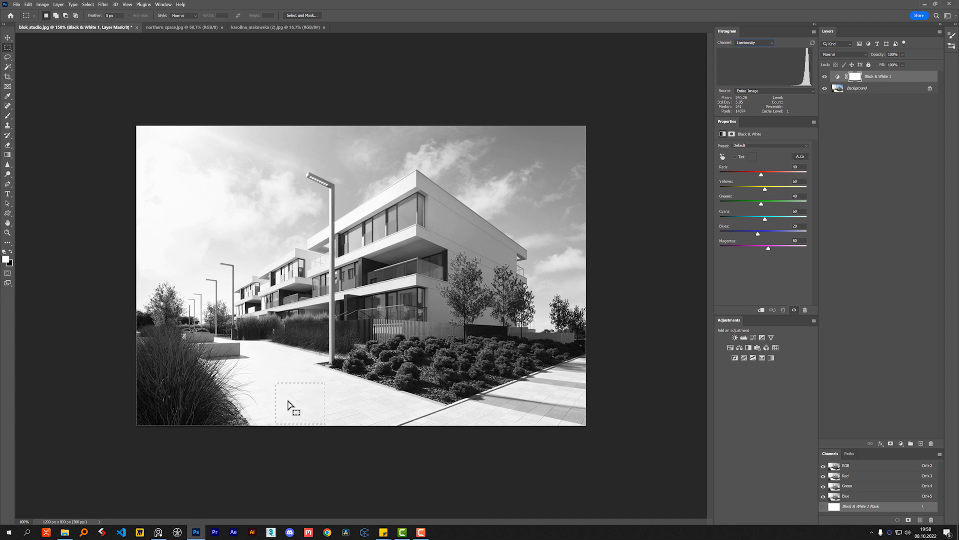
drag(168, 182, 224, 225)
drag(524, 144, 577, 207)
drag(156, 191, 194, 236)
drag(299, 378, 324, 415)
drag(430, 215, 467, 275)
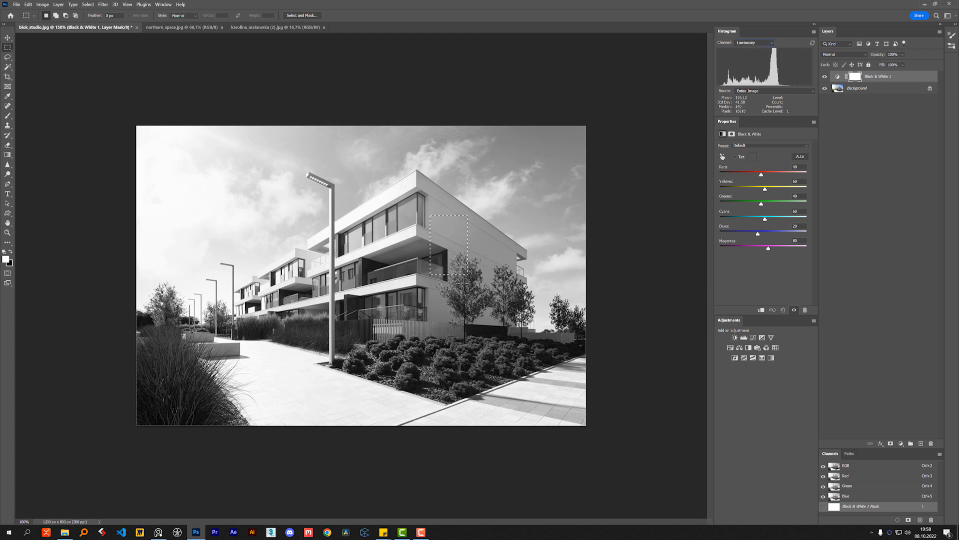
click(513, 248)
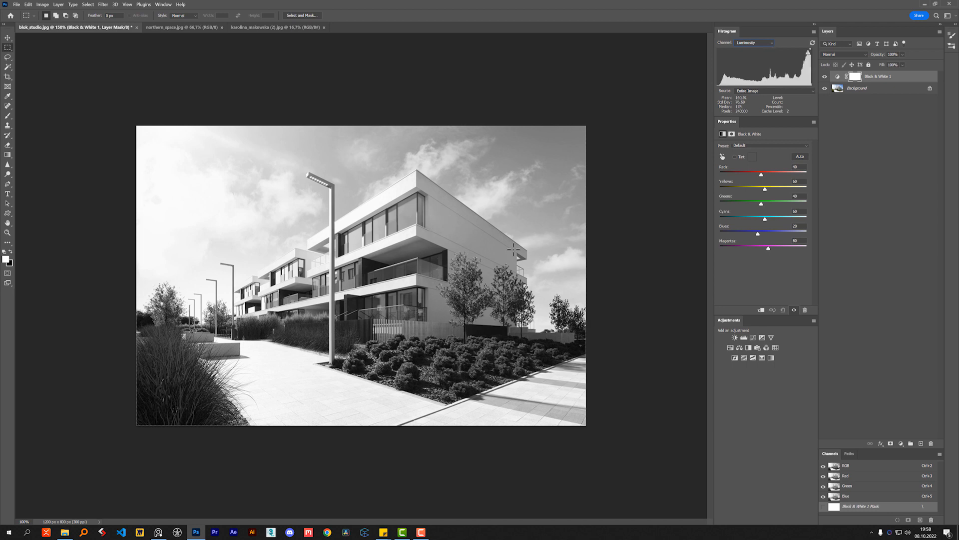
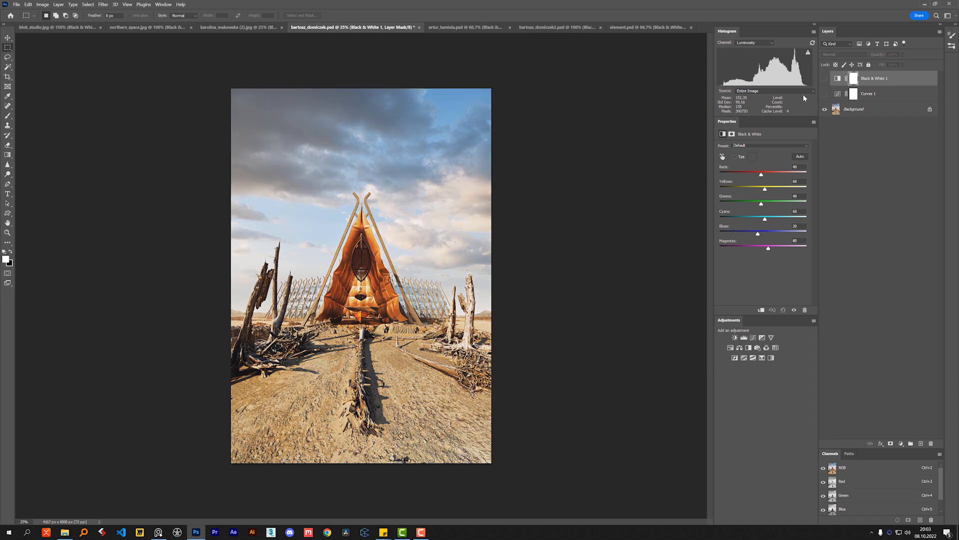
- Show the Black & White 1 and Curves 1 layers of the desert tent image and refresh its luminosity histogram
click(825, 79)
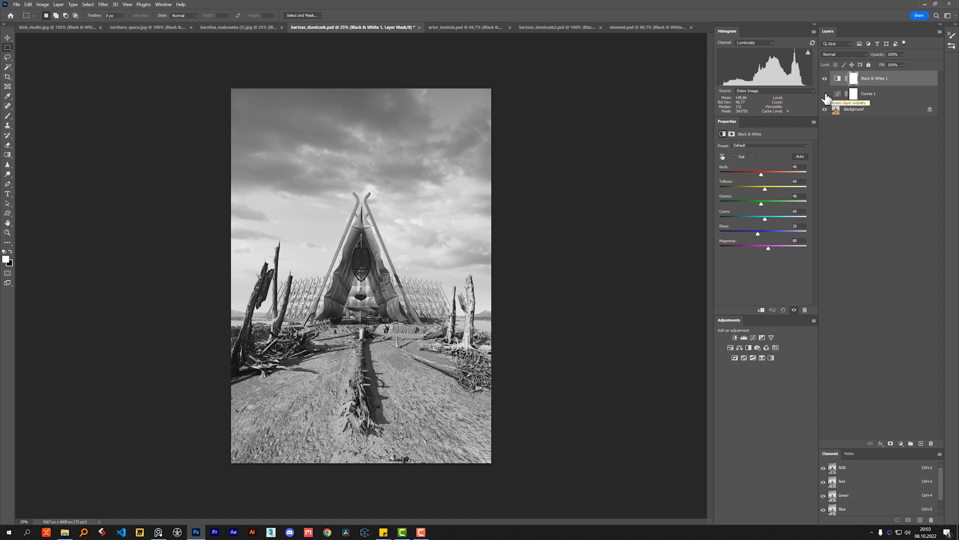
click(825, 94)
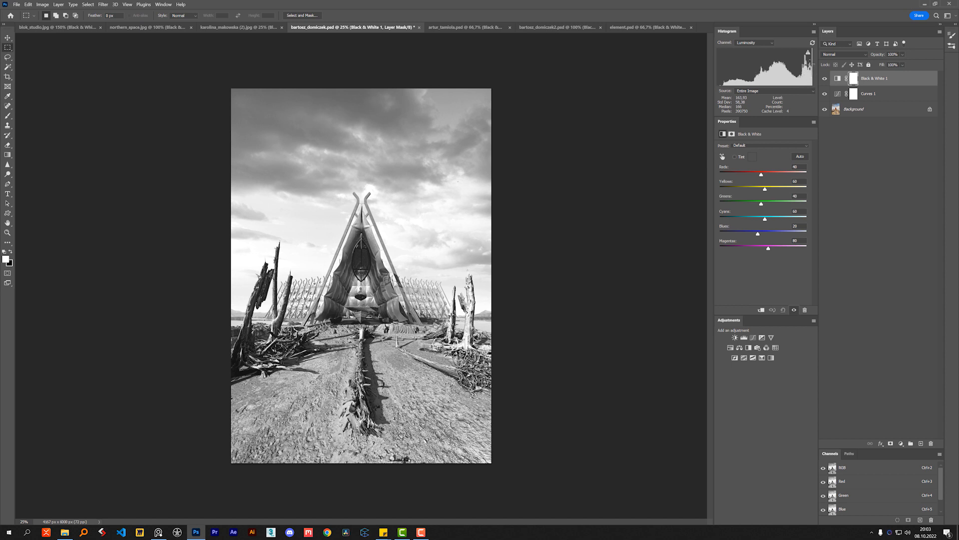
click(813, 43)
- Place the hillside villa document ahead of the forest cabin document, then compare its histogram with Curves 1 on and off and inspect the curve
click(554, 26)
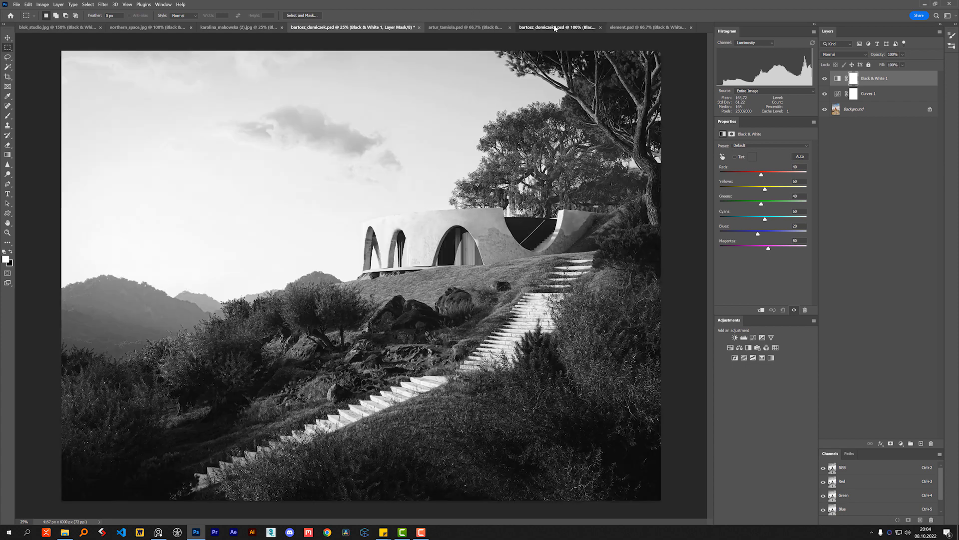
drag(552, 27, 462, 28)
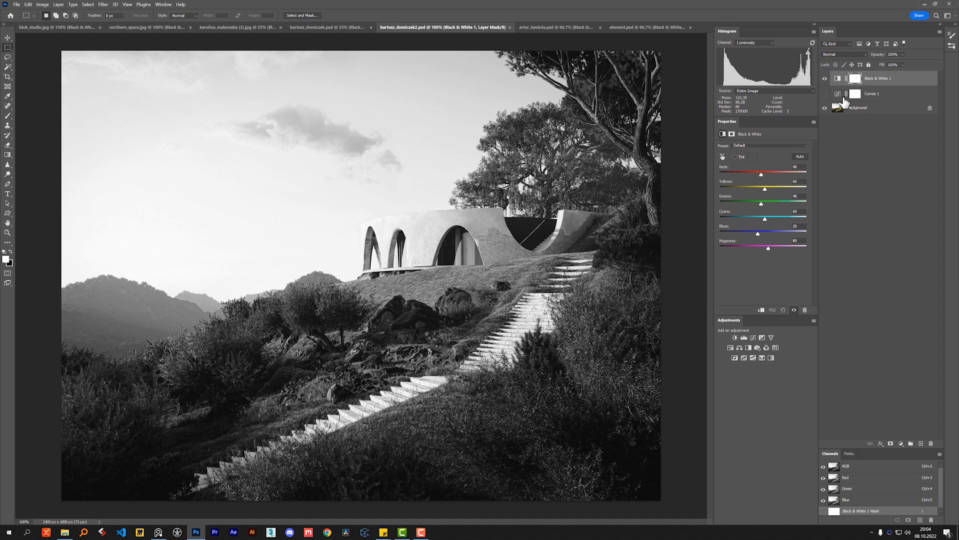
click(825, 94)
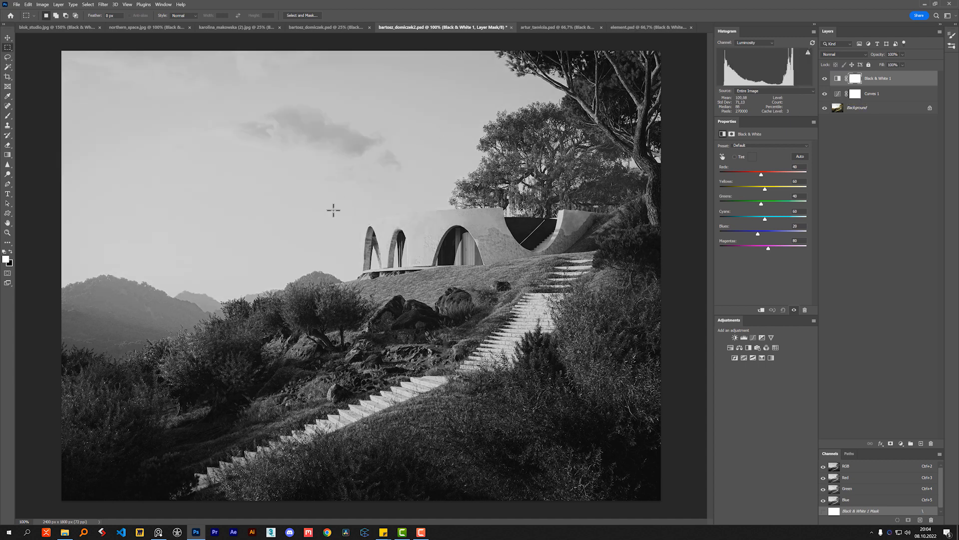
click(838, 95)
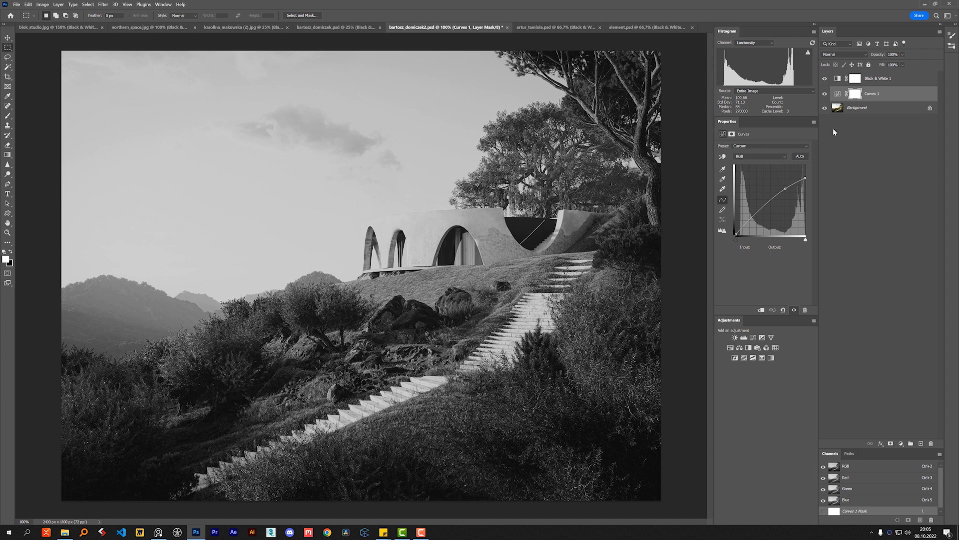
click(825, 94)
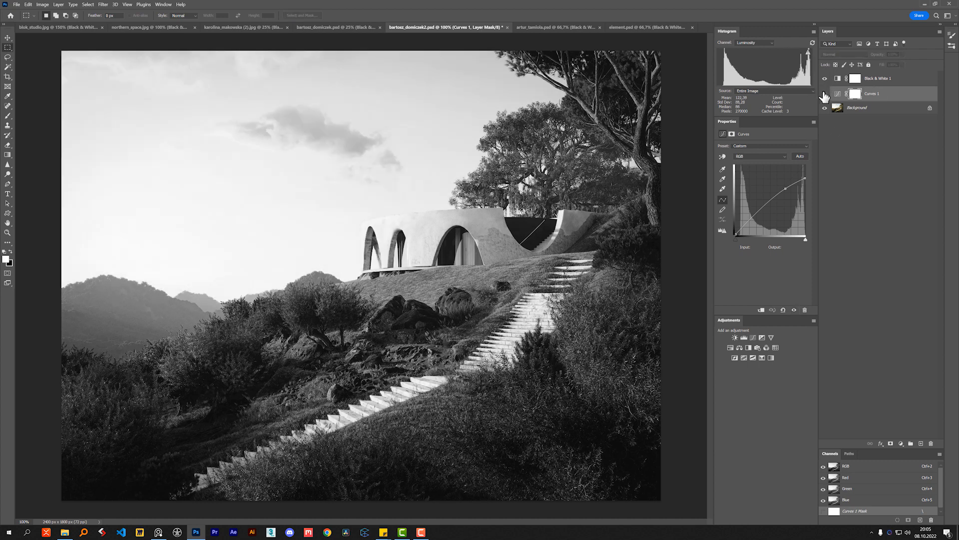
- Switch to the forest cabin image and compare it without Curves 1 and in colour, restoring both adjustment layers
click(556, 27)
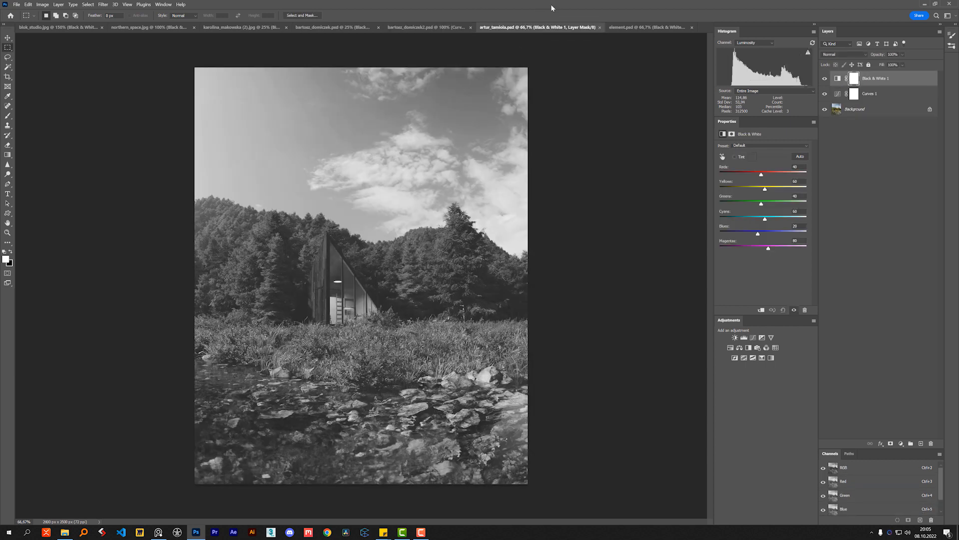
click(825, 93)
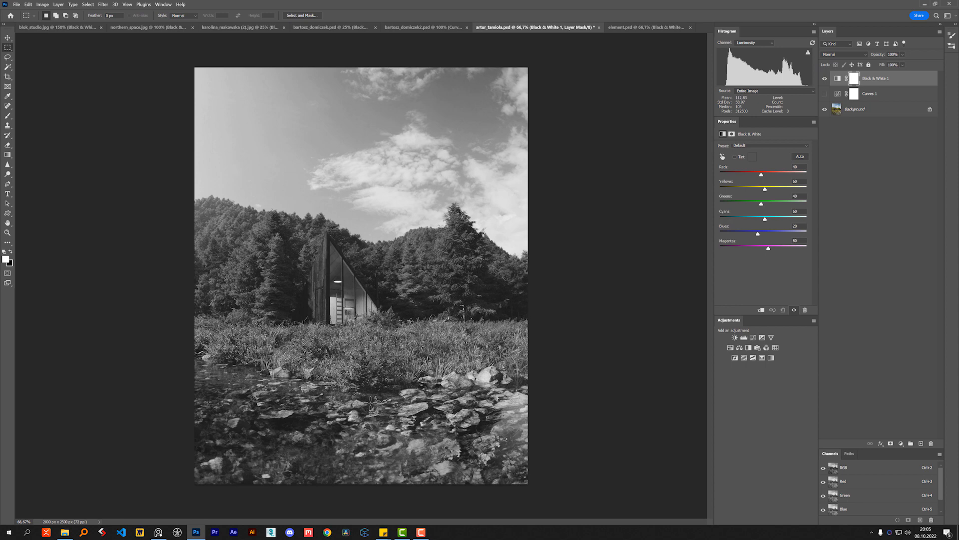
click(825, 79)
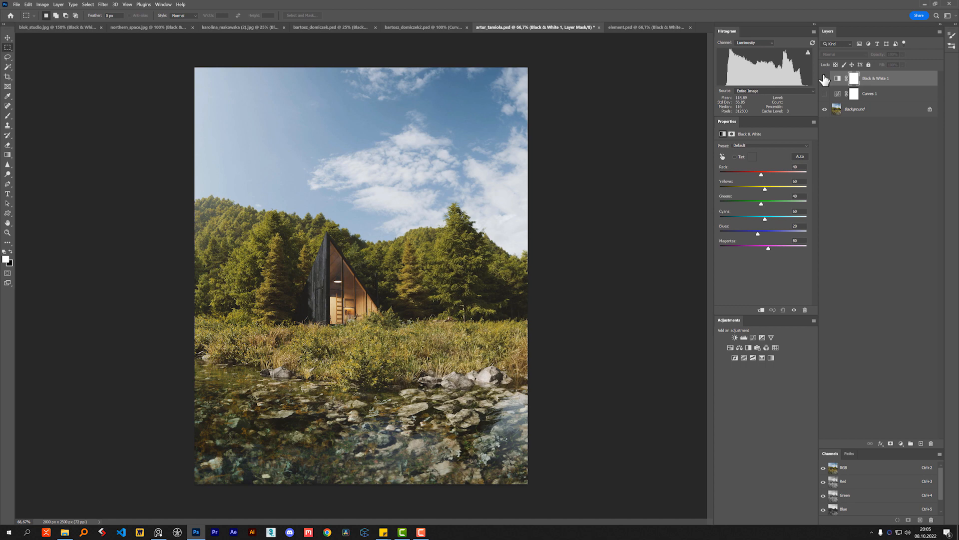
click(824, 79)
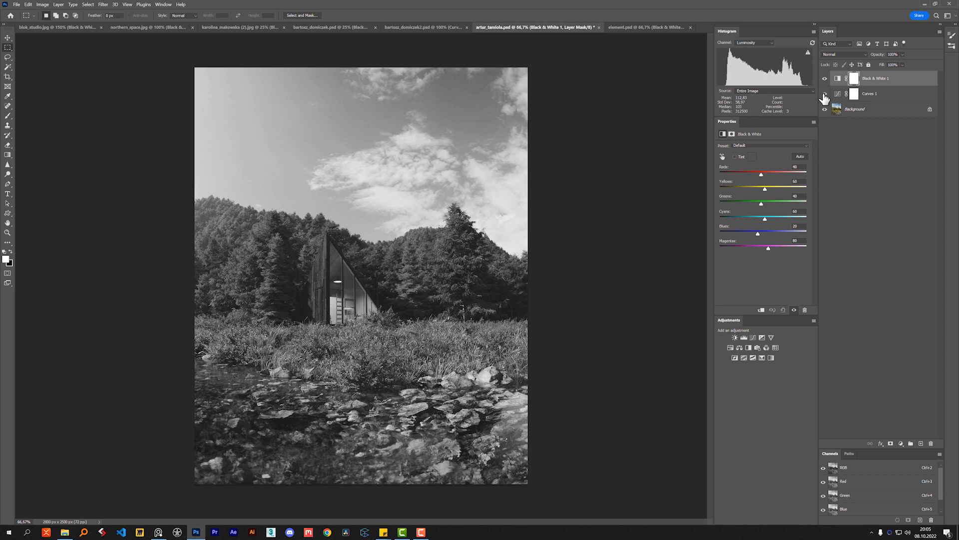
click(825, 94)
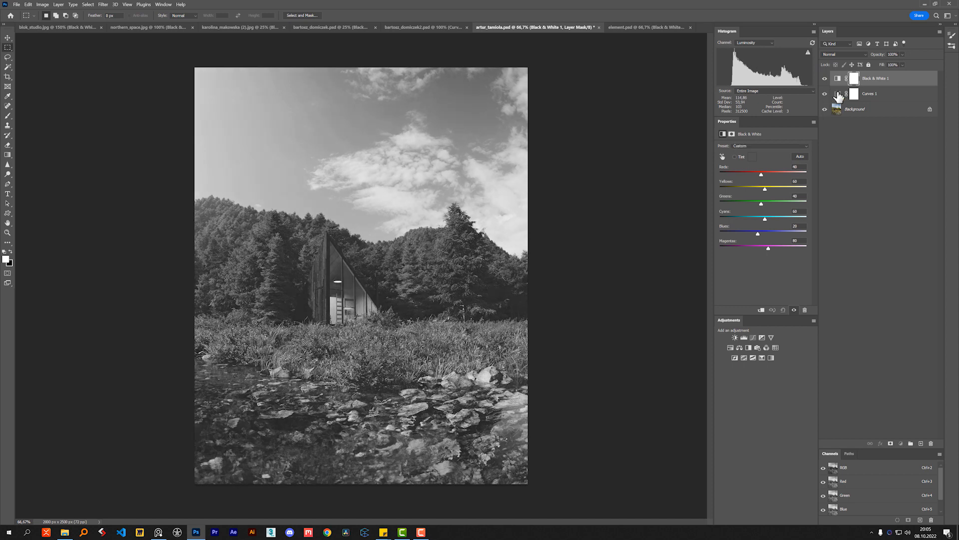
- Open the Curves 1 settings of the forest cabin image and compare the luminosity histogram with and without the curve
click(838, 95)
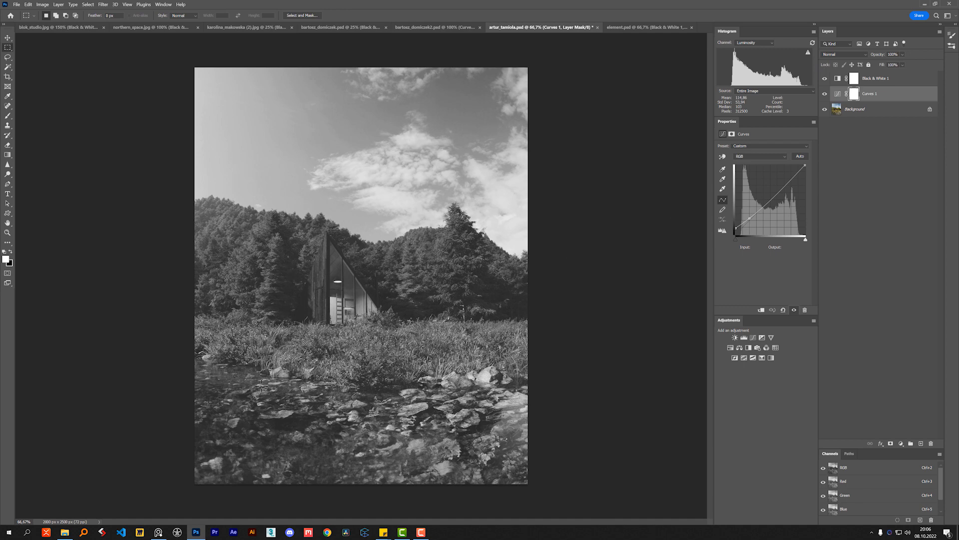
click(825, 95)
click(824, 100)
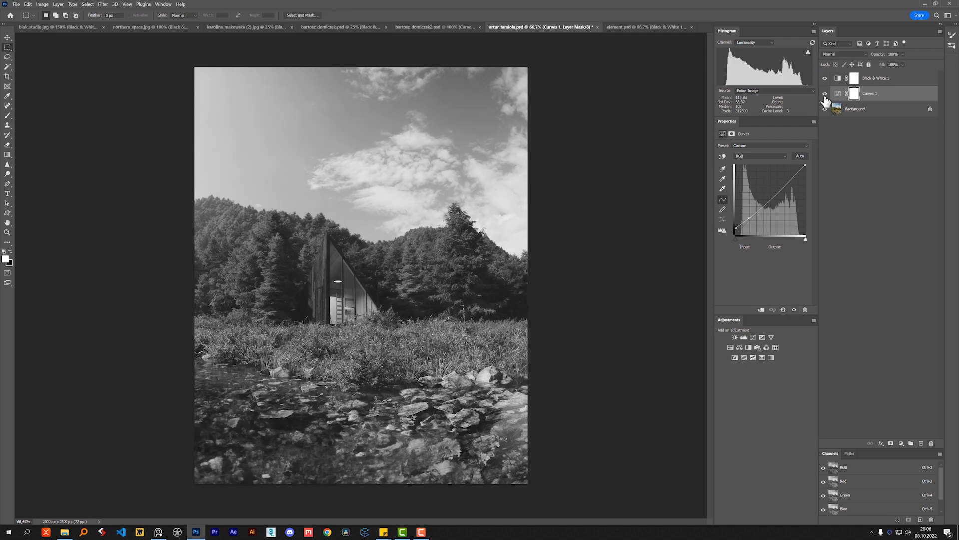
click(825, 100)
click(825, 100)
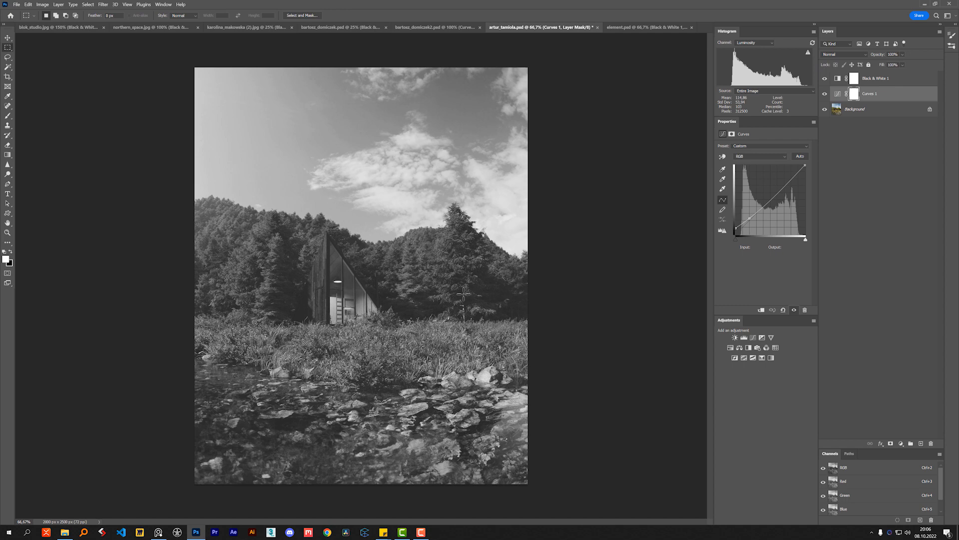
- Switch to the night forest image element.psd and show its Black & White 1 and Curves 1 layers
click(644, 27)
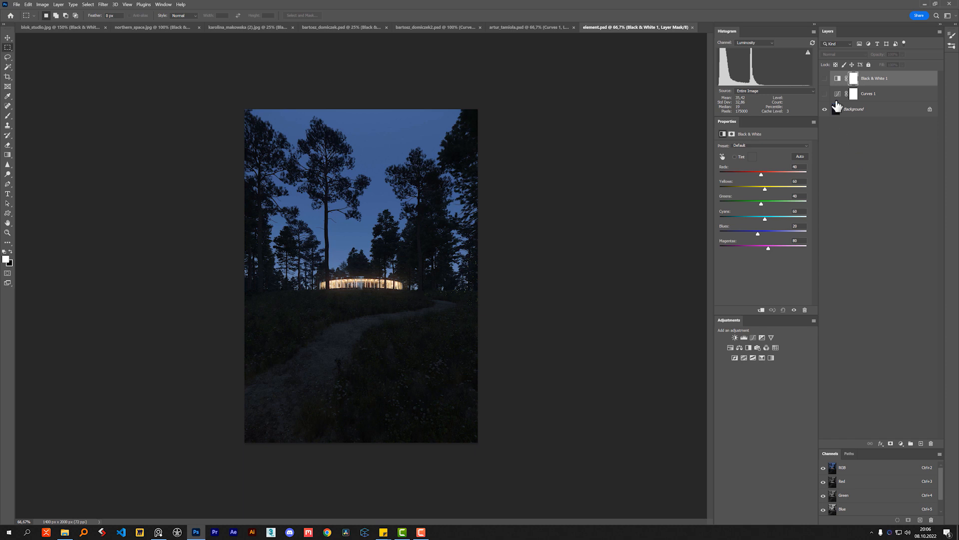
click(824, 79)
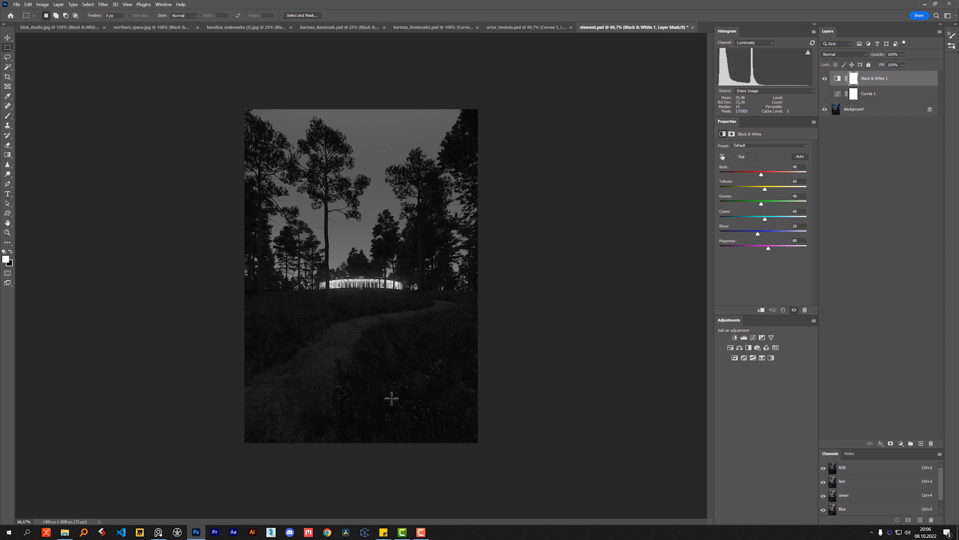
click(825, 94)
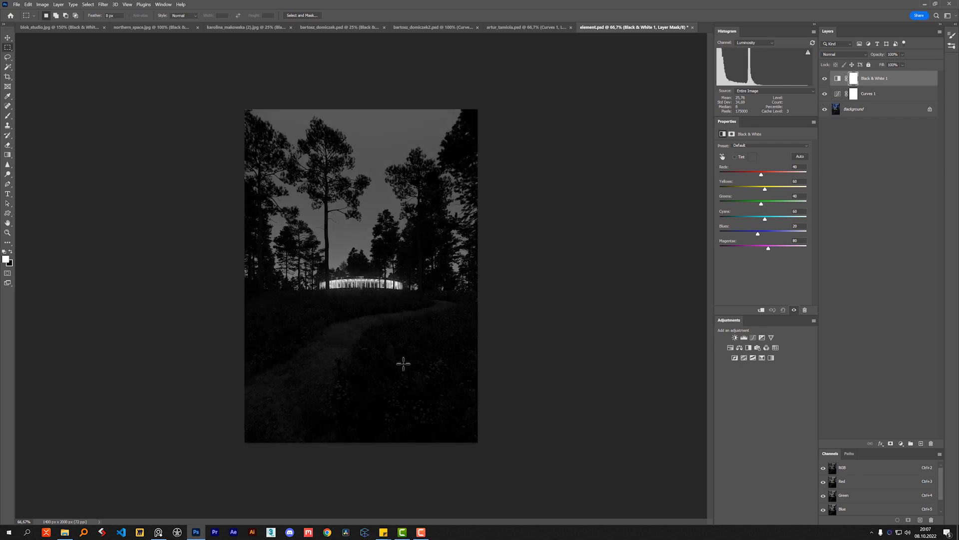
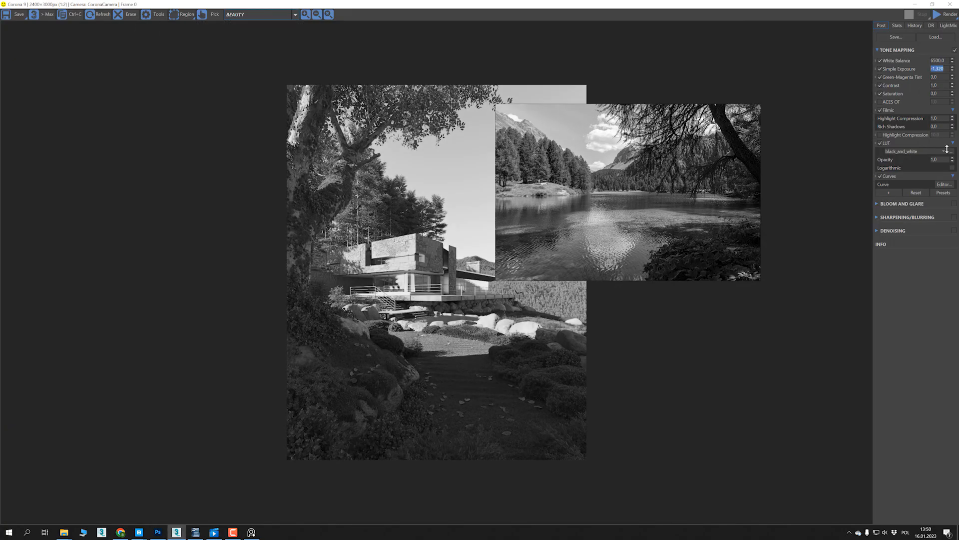
- Switch to the Corona frame buffer with the hillside villa render and set Simple Exposure to -2
drag(947, 148, 950, 163)
drag(654, 137, 558, 218)
double_click(939, 69)
text(-2)
key(Return)
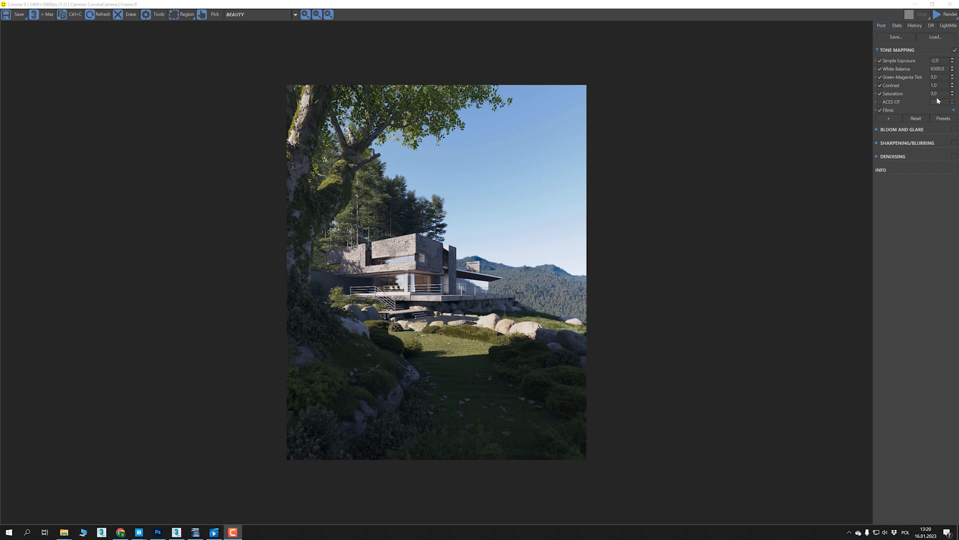
- Preview the render in greyscale with Saturation at -1, and restore Saturation to 0
drag(951, 94, 939, 231)
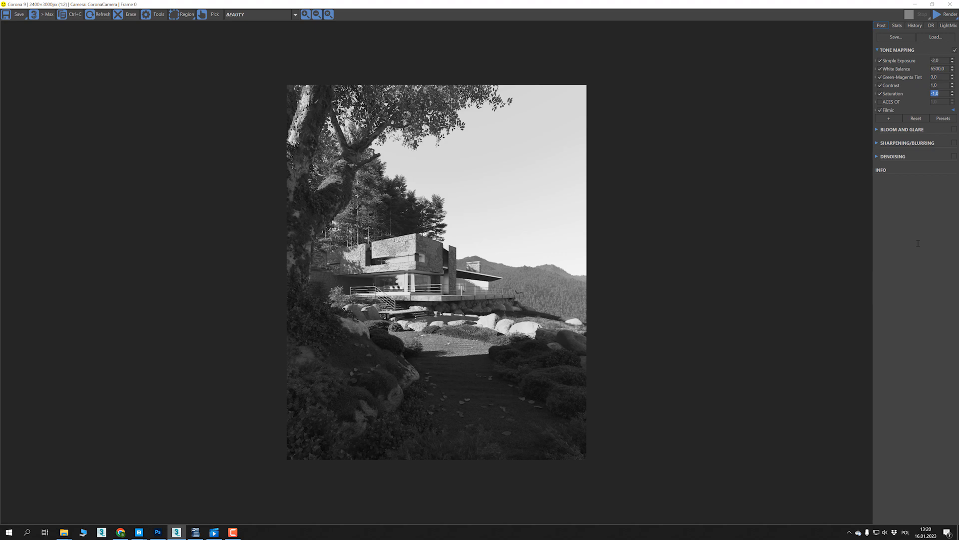
text(0)
click(942, 85)
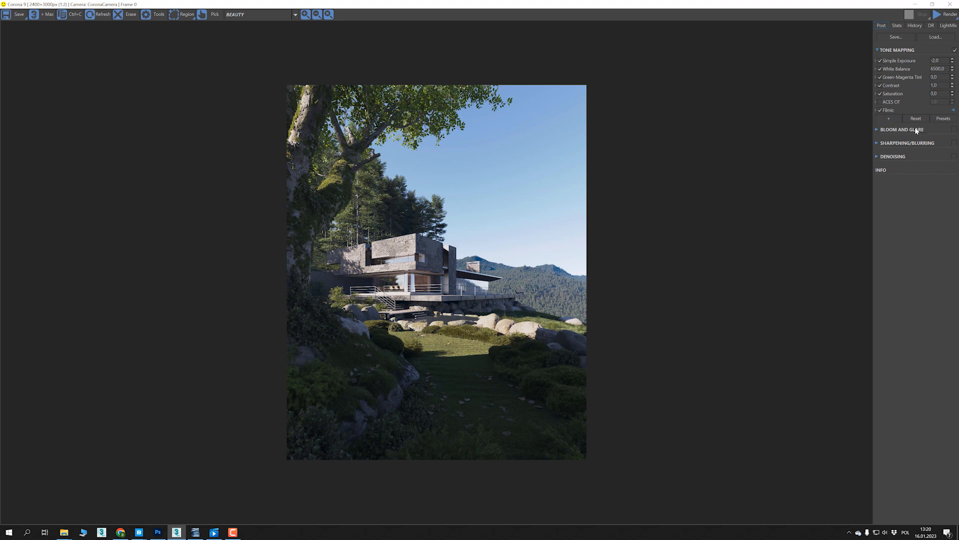
- Add a LUT operator to the tone mapping and load black_and_white from the LUT folder in COMMONPOINT
click(889, 118)
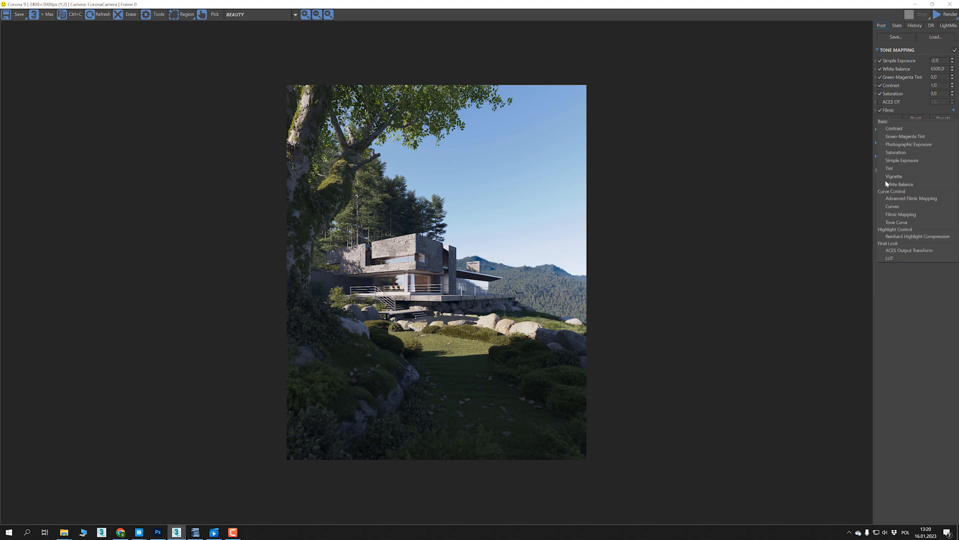
click(890, 258)
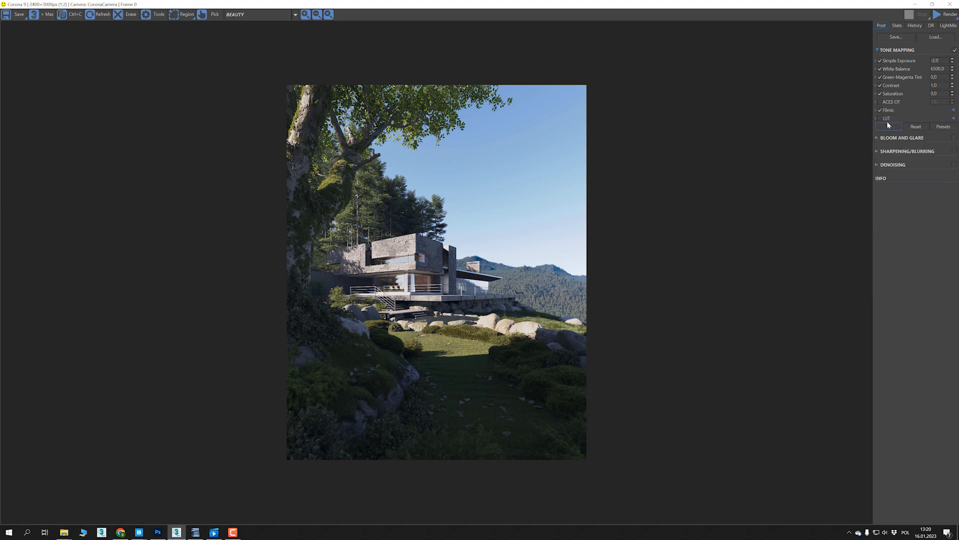
click(953, 118)
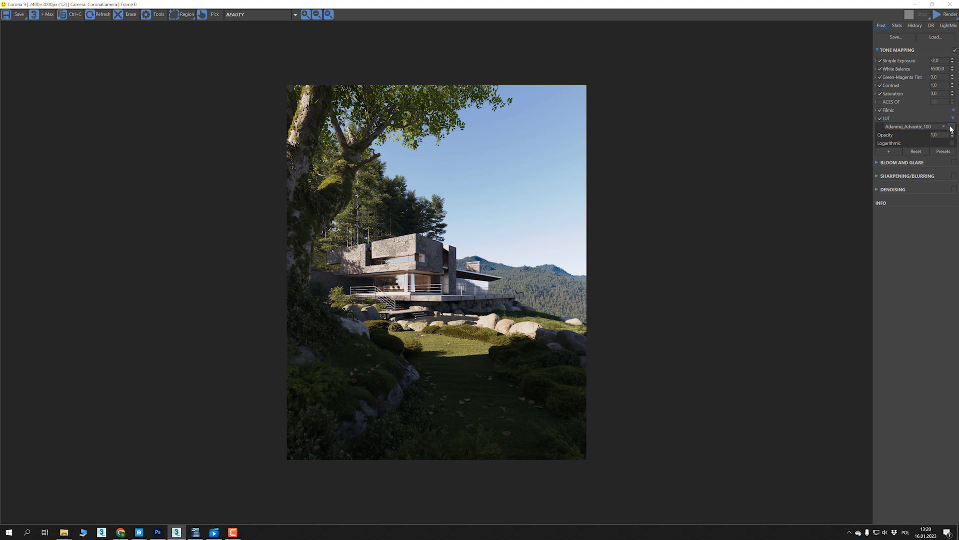
click(951, 129)
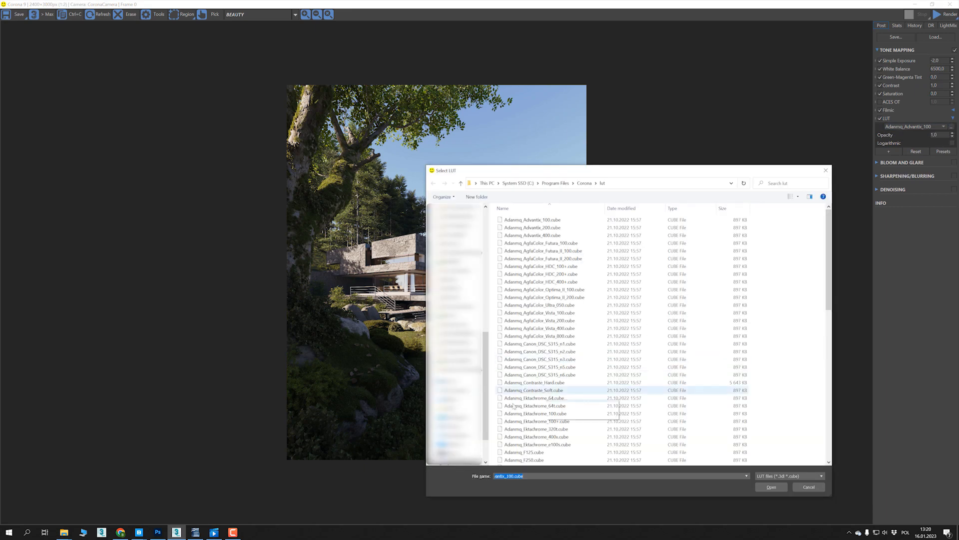
click(456, 463)
double_click(519, 259)
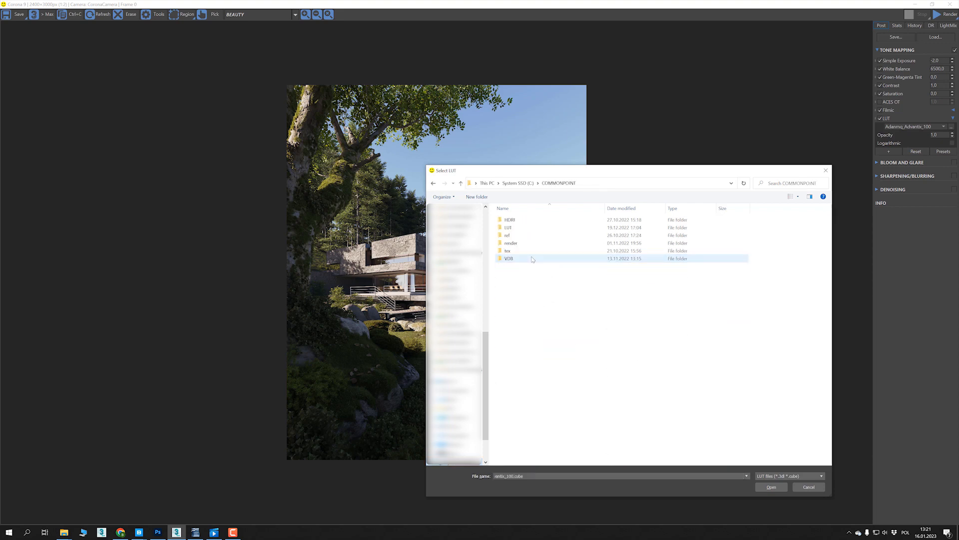
double_click(516, 229)
double_click(540, 221)
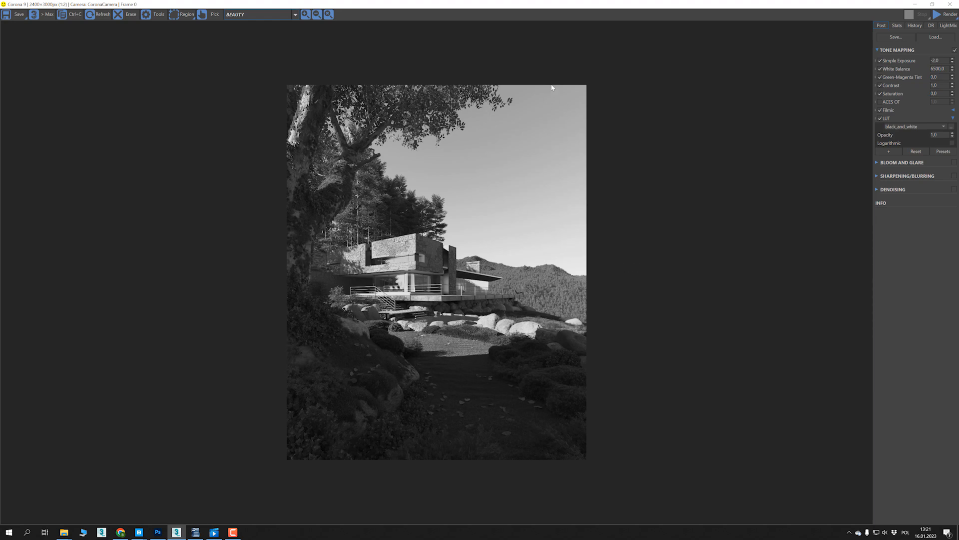
- Compare the black_and_white LUT with Saturation at -1, leaving Saturation disabled and the LUT enabled
click(881, 121)
drag(952, 94, 957, 268)
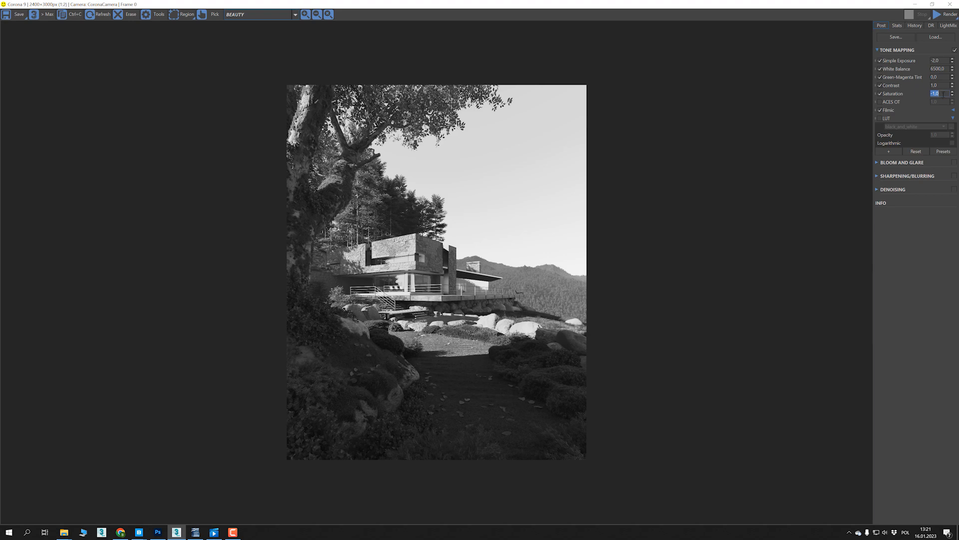
text(0)
key(Return)
click(880, 92)
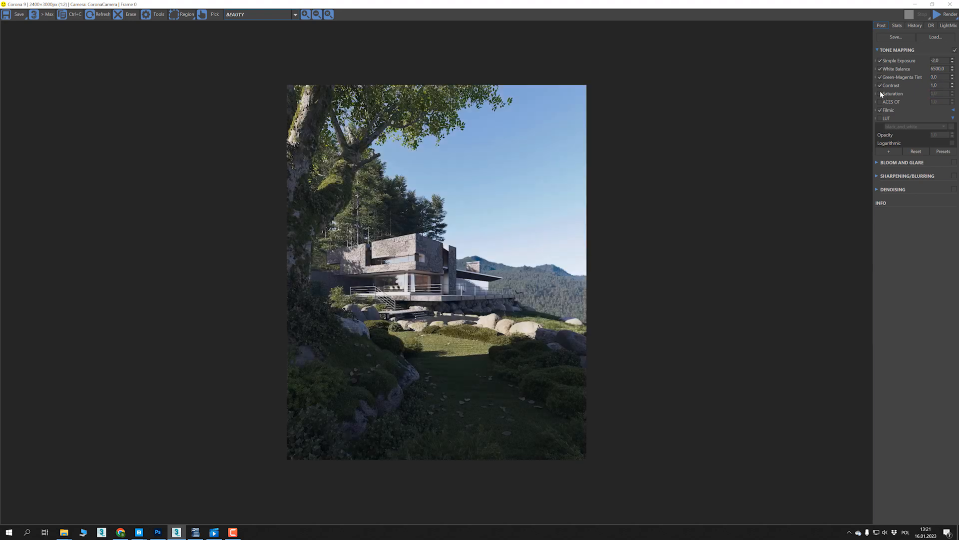
click(880, 118)
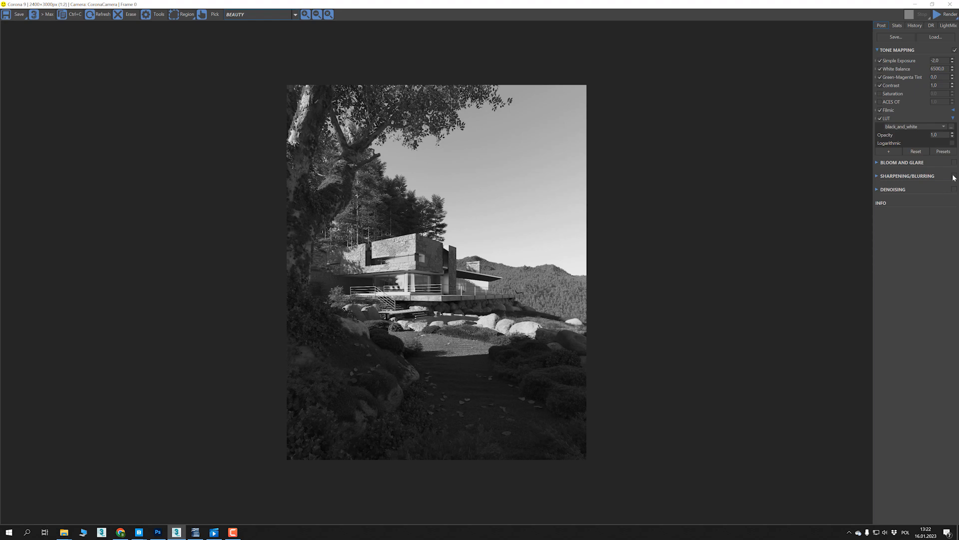
- Show the Filmic settings, add a Curves operator to the tone mapping and open its Curve Editor
click(953, 111)
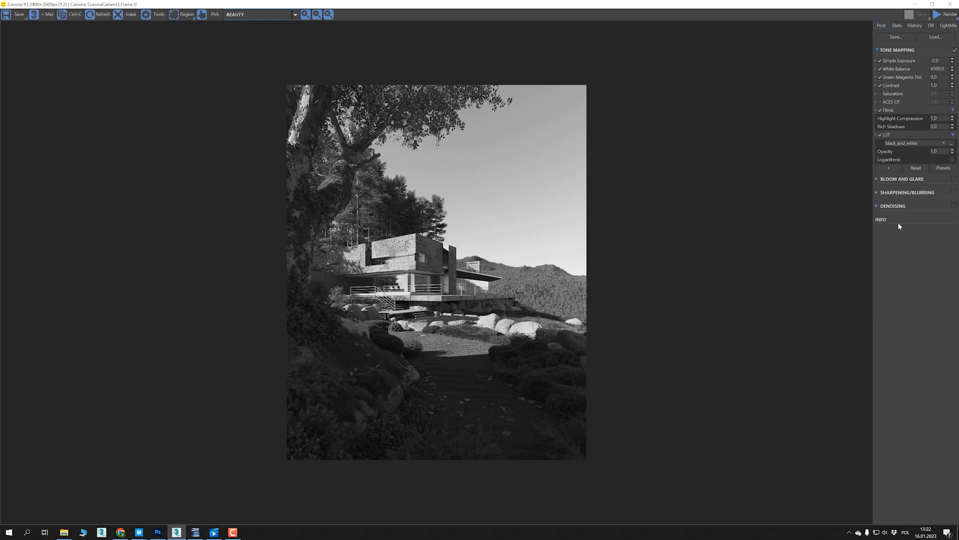
click(891, 171)
click(899, 257)
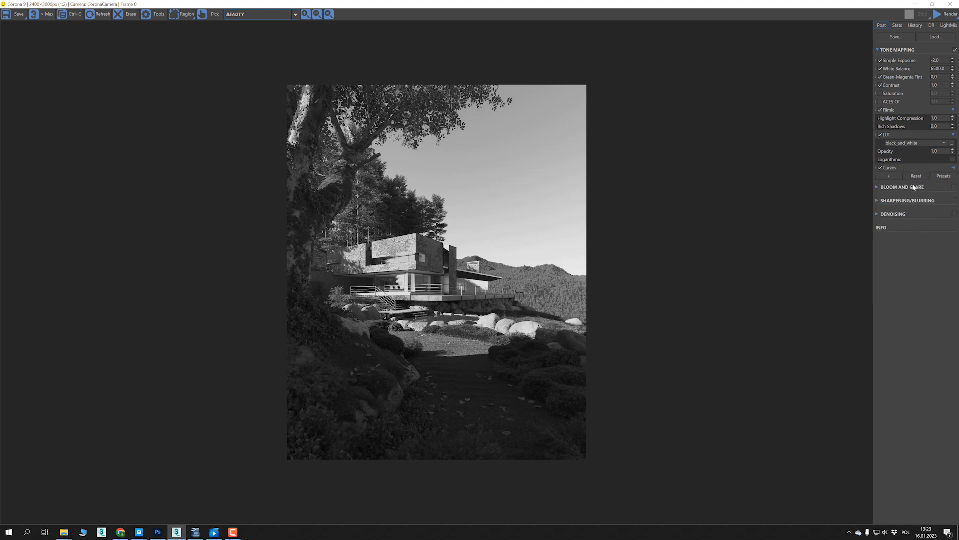
click(954, 169)
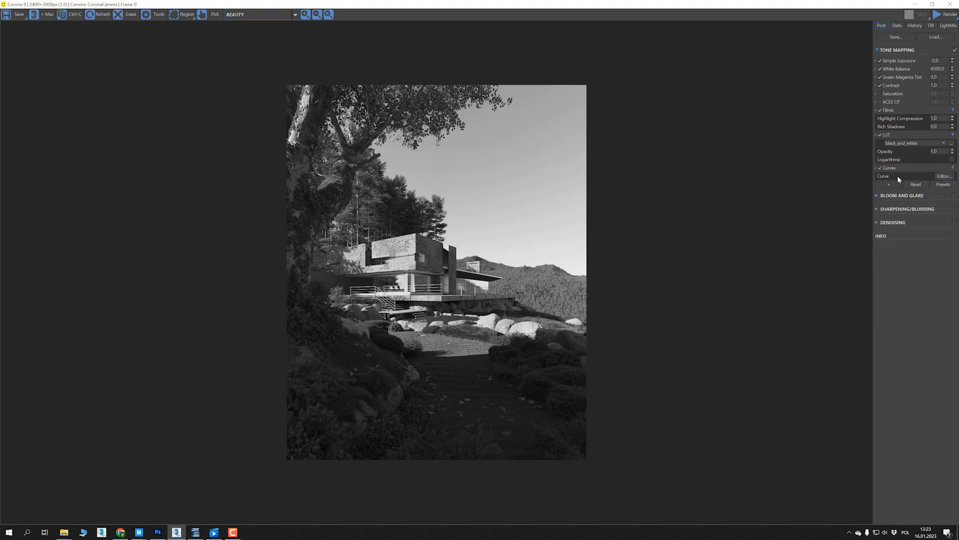
click(944, 176)
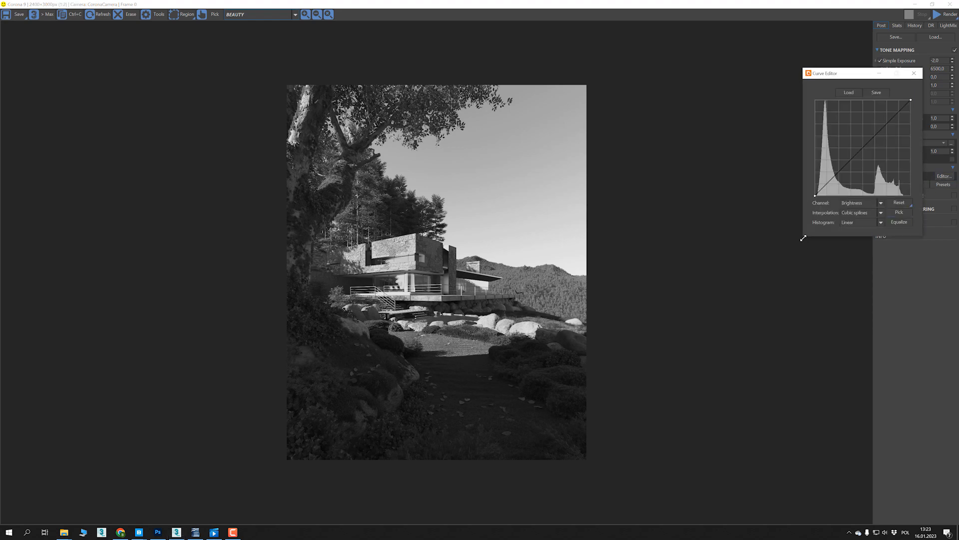
- Enlarge the Curve Editor and place it beside the render to examine the brightness histogram
drag(803, 238, 648, 374)
drag(780, 76, 732, 94)
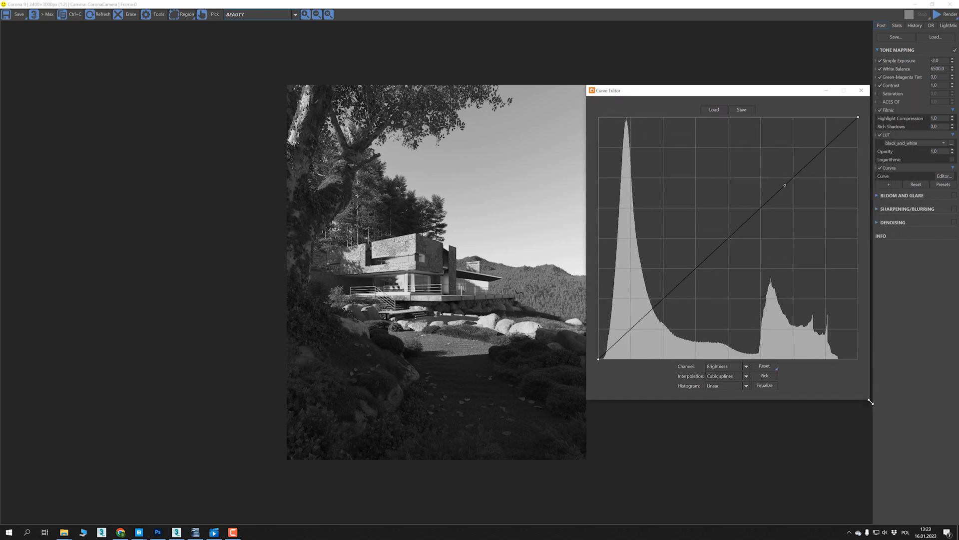
drag(870, 401, 874, 403)
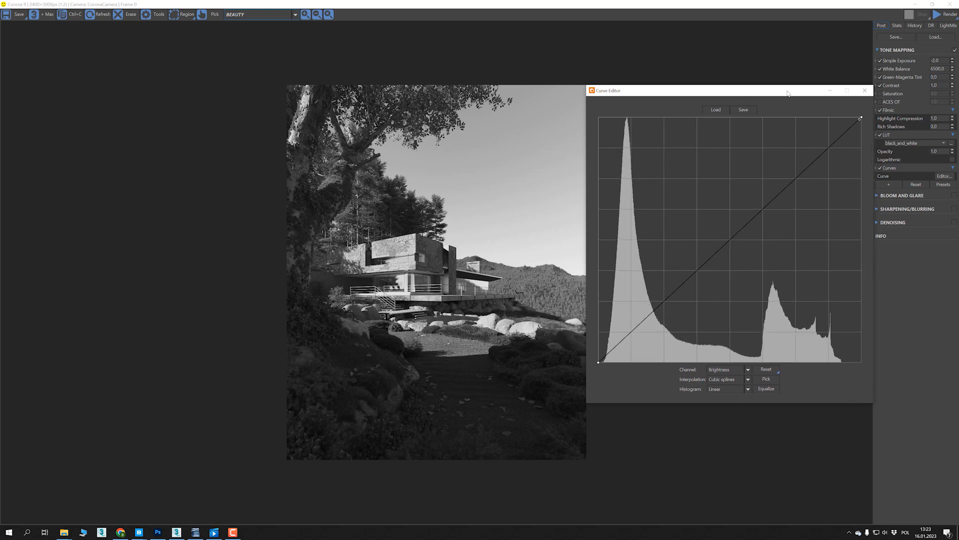
drag(788, 93, 785, 92)
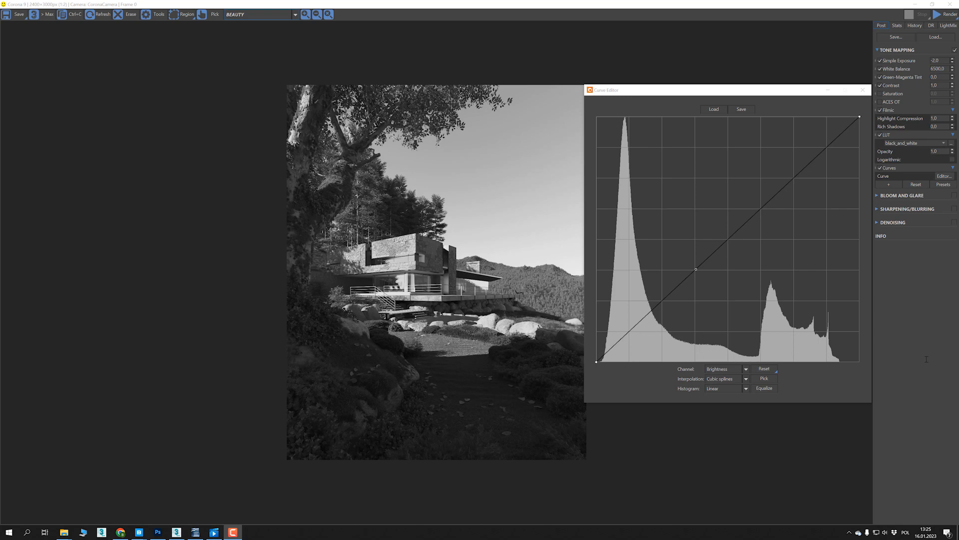
- Reset the tone mapping to its default operators and disable ACES OT
click(917, 185)
click(487, 266)
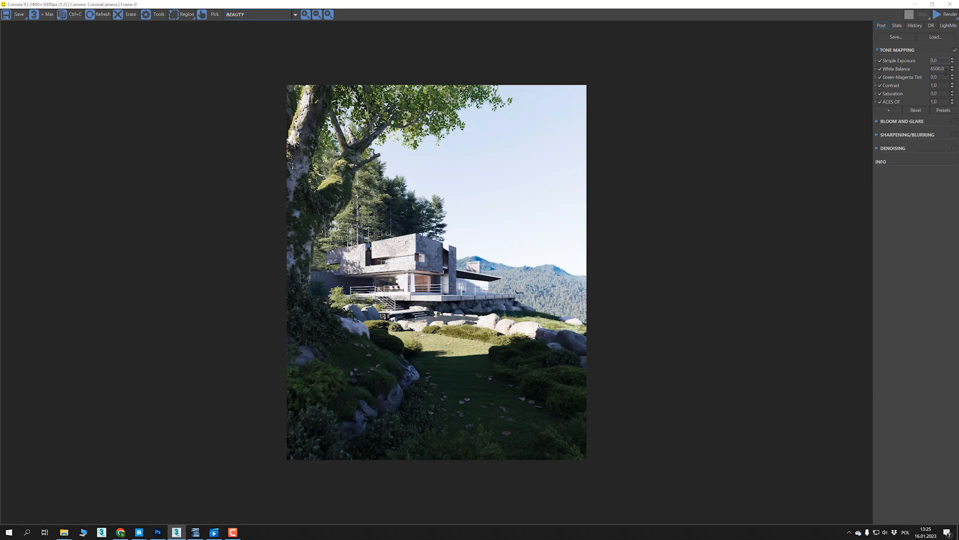
click(880, 102)
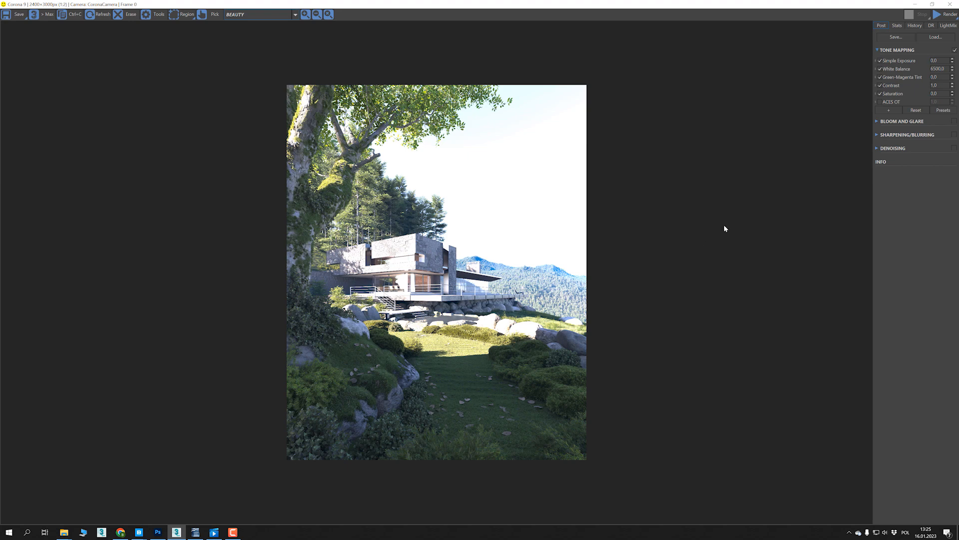
- Add a LUT operator to the reset tone mapping, enable it and load the black_and_white LUT
click(888, 110)
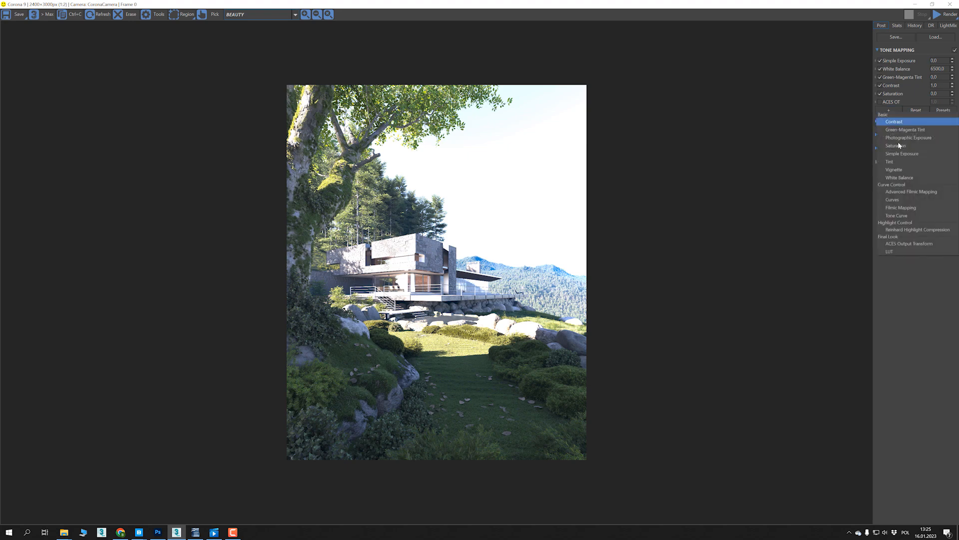
click(903, 251)
click(953, 110)
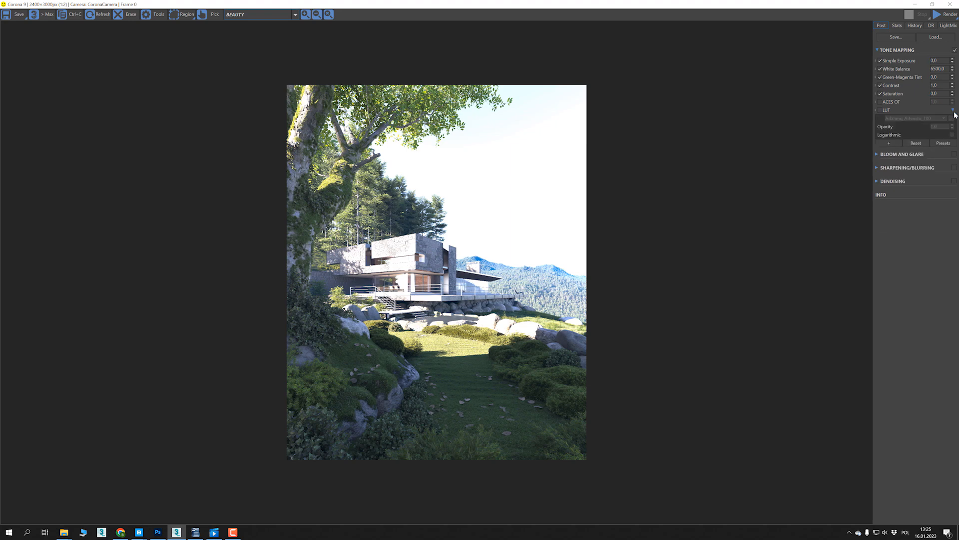
click(881, 110)
click(951, 119)
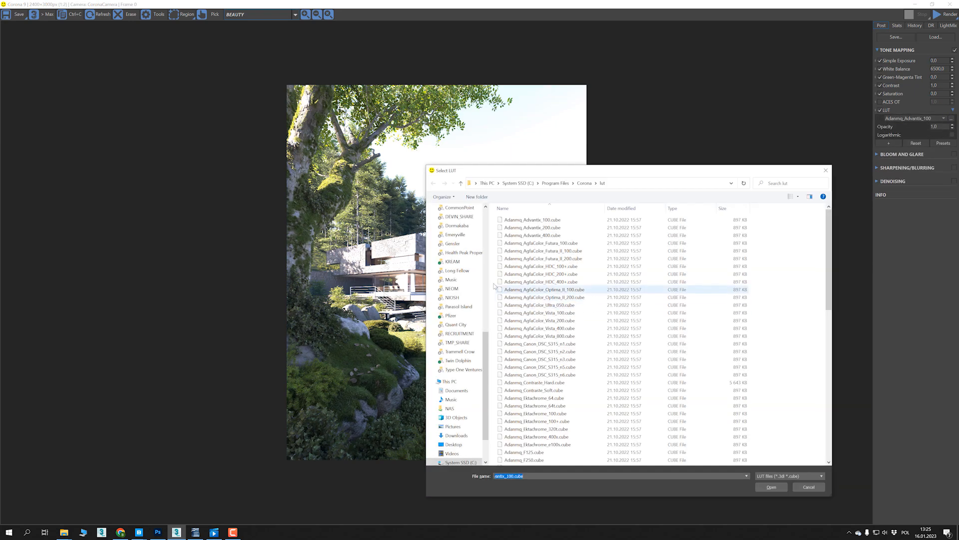
click(462, 417)
double_click(539, 260)
double_click(525, 243)
double_click(530, 228)
- Add a Curves operator below the LUT and open its Curve Editor
click(889, 143)
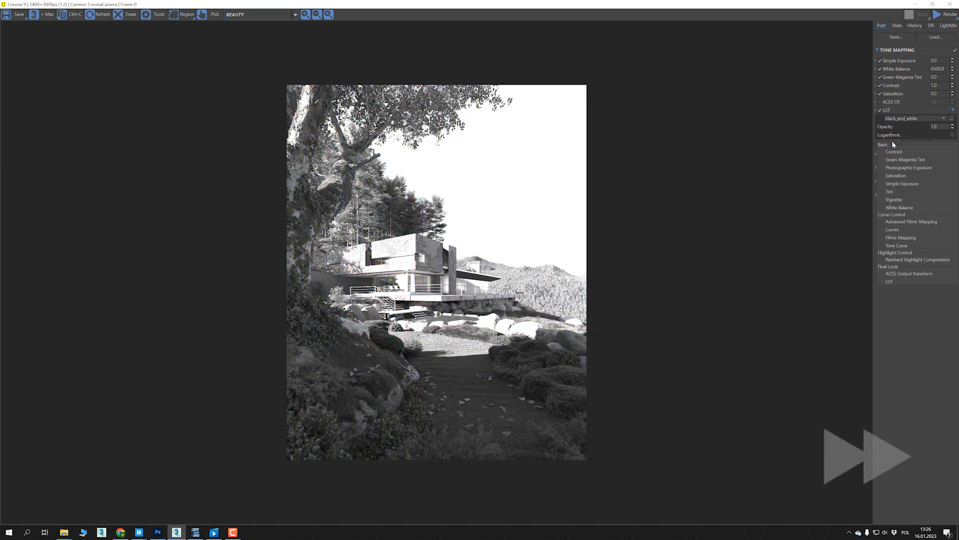
click(905, 249)
click(954, 145)
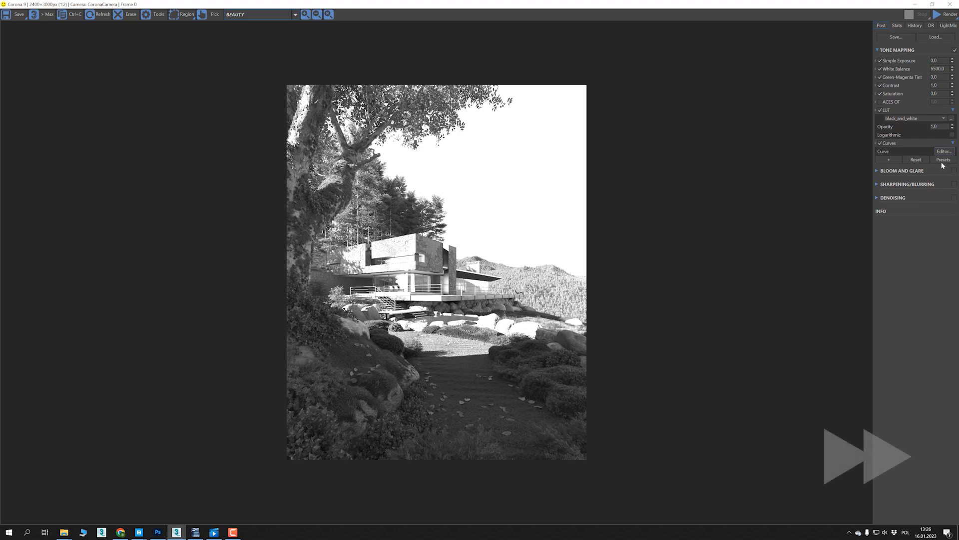
click(943, 151)
- Resize the Curve Editor to fit beside the render and examine the full brightness range of its histogram
drag(708, 260, 873, 379)
drag(689, 93, 691, 92)
click(677, 273)
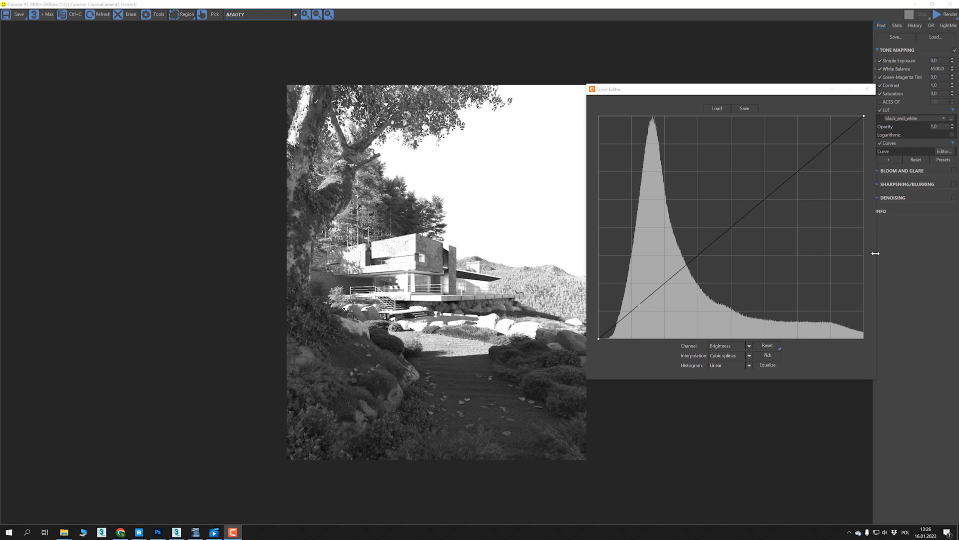
drag(875, 254, 855, 255)
drag(744, 90, 749, 91)
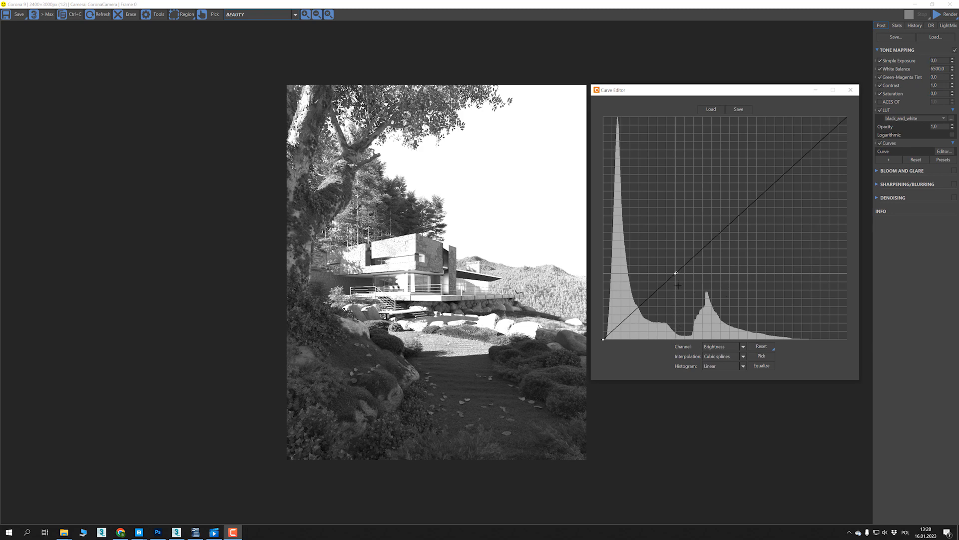
- Inspect the bright tones around the terrace, pool and stones of the render up close
scroll(512, 325, up, 2)
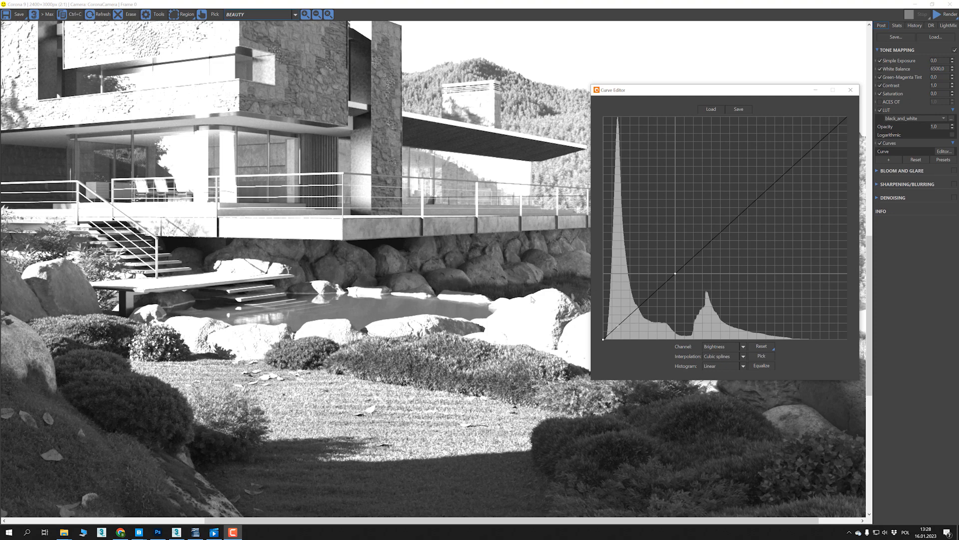
scroll(443, 301, down, 3)
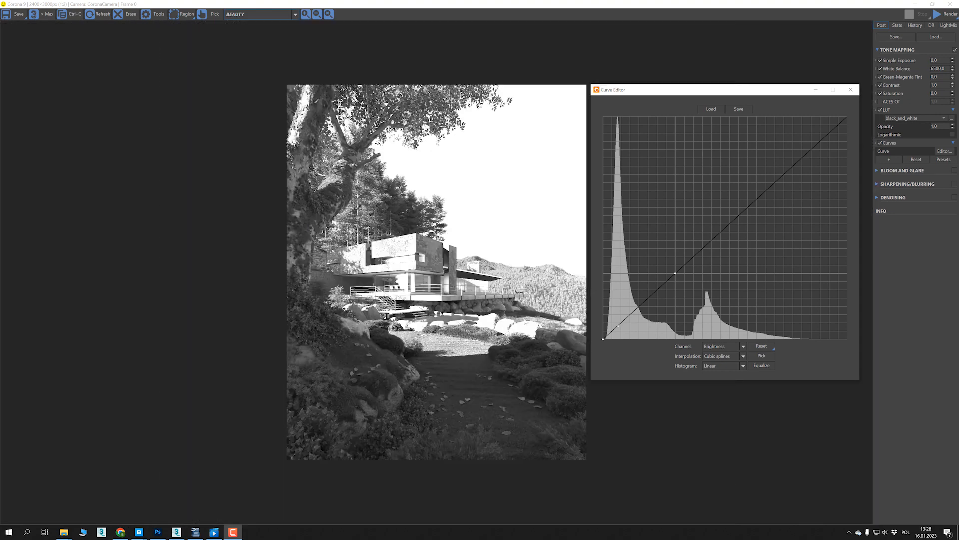
scroll(553, 310, up, 2)
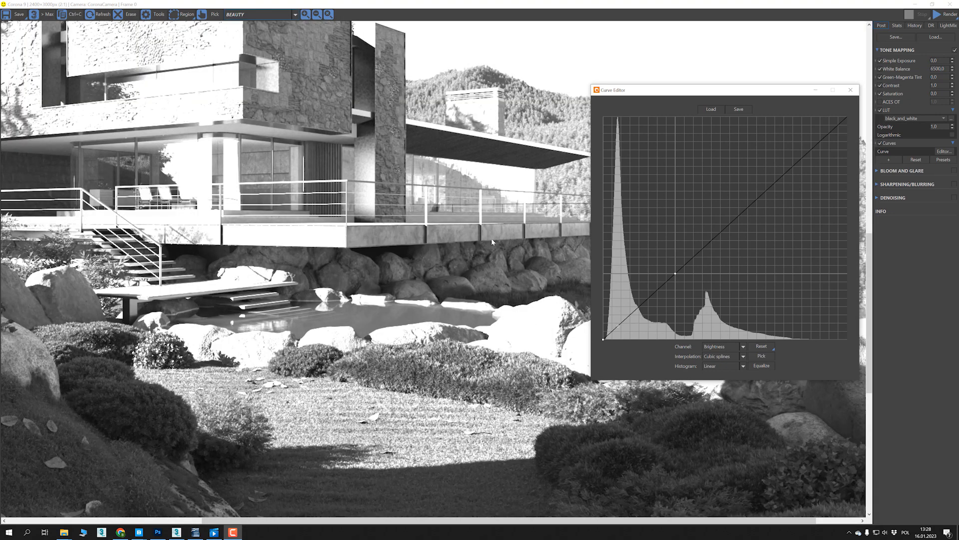
scroll(356, 194, down, 2)
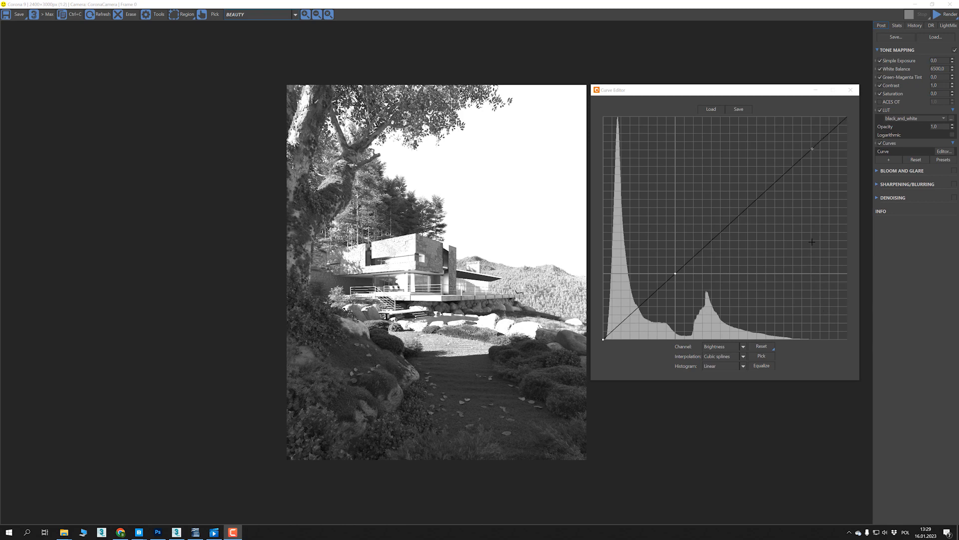
- Enable ACES OT and examine the brightness histogram of the render up to its white point
click(881, 102)
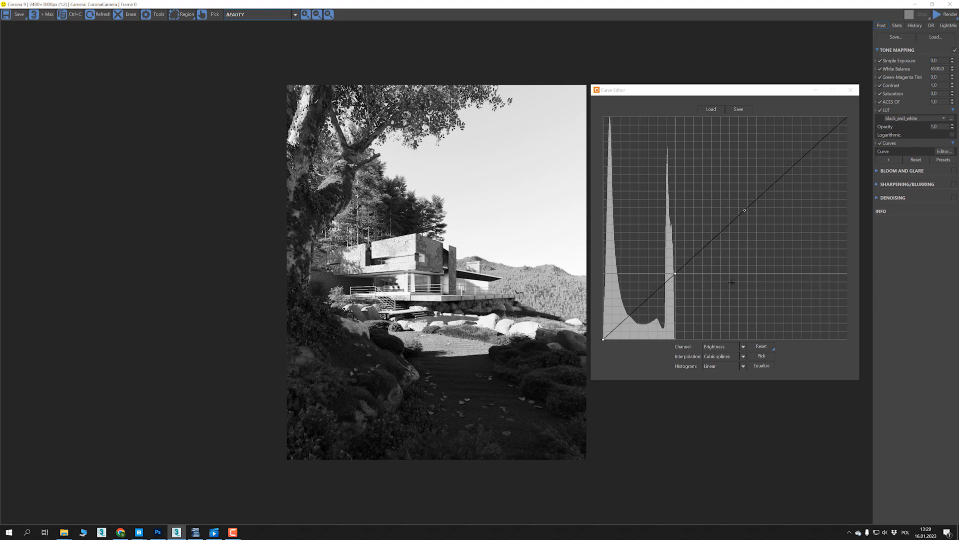
click(675, 318)
scroll(645, 315, up, 1)
scroll(646, 315, up, 1)
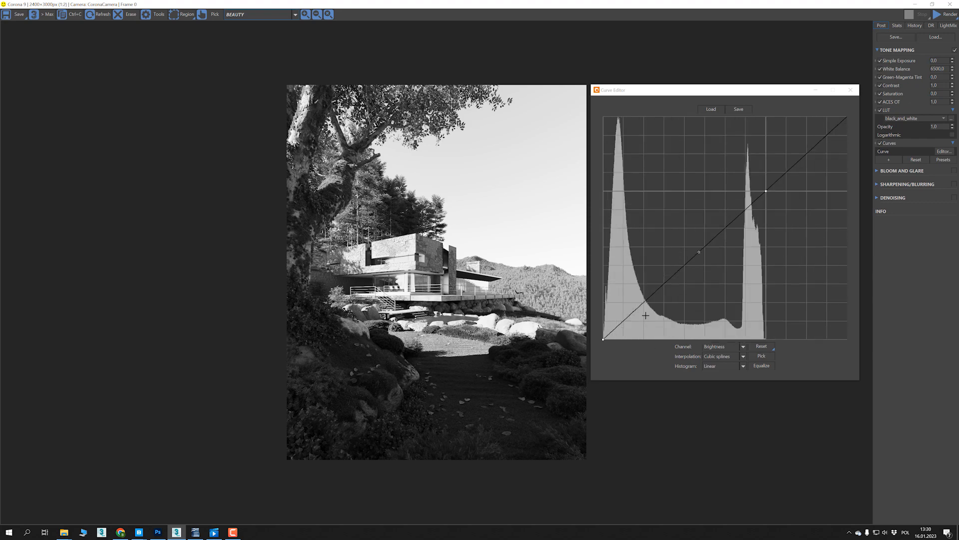
scroll(645, 315, down, 2)
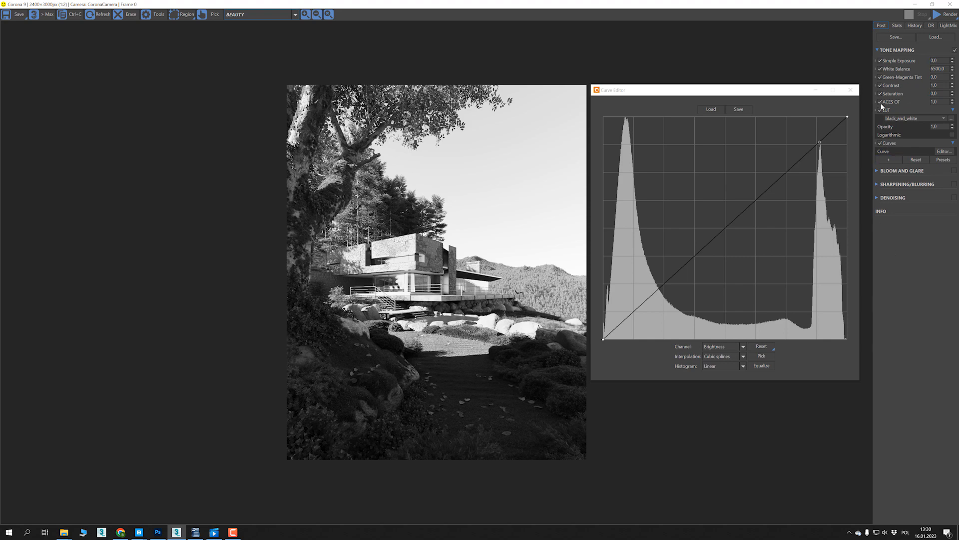
- Turn off ACES OT and add a Filmic Mapping operator directly above the LUT in the tone mapping stack
scroll(641, 225, down, 2)
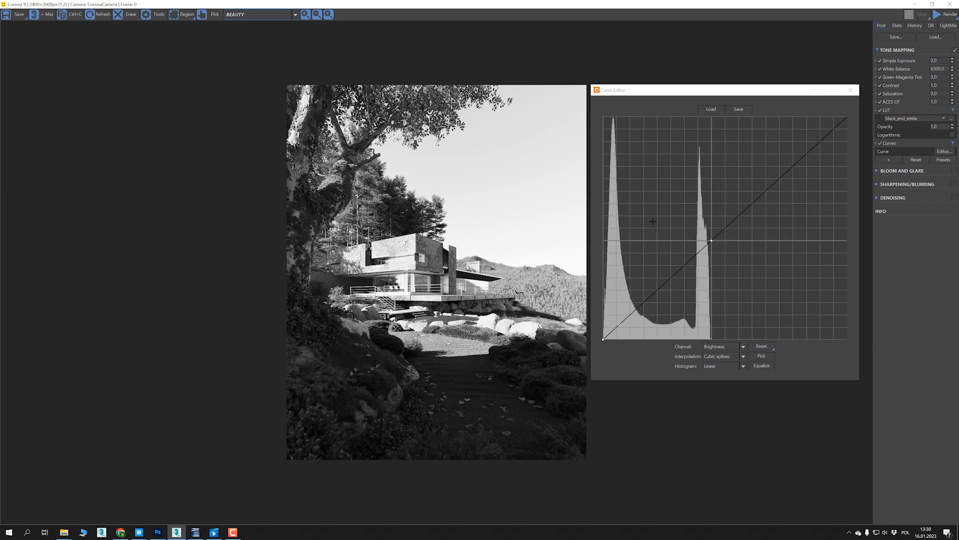
click(880, 102)
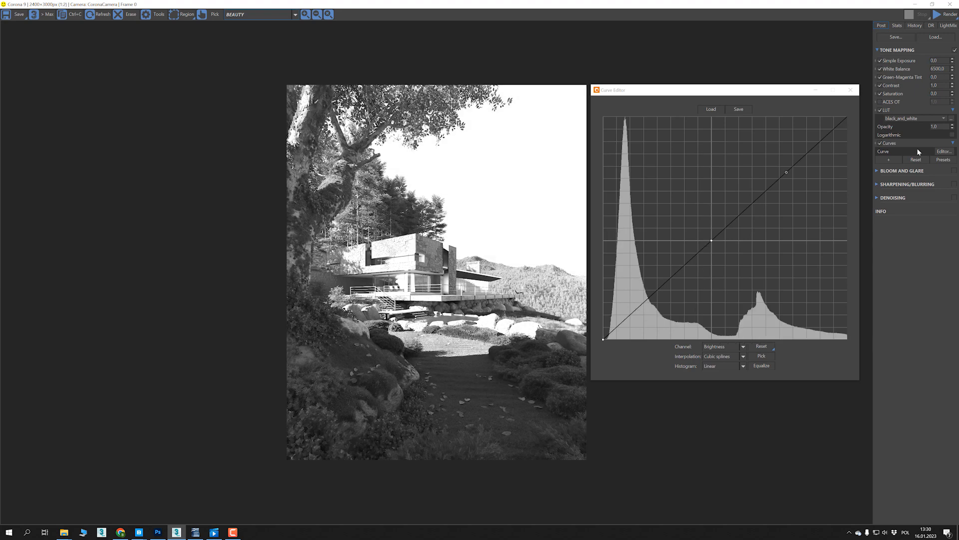
click(887, 159)
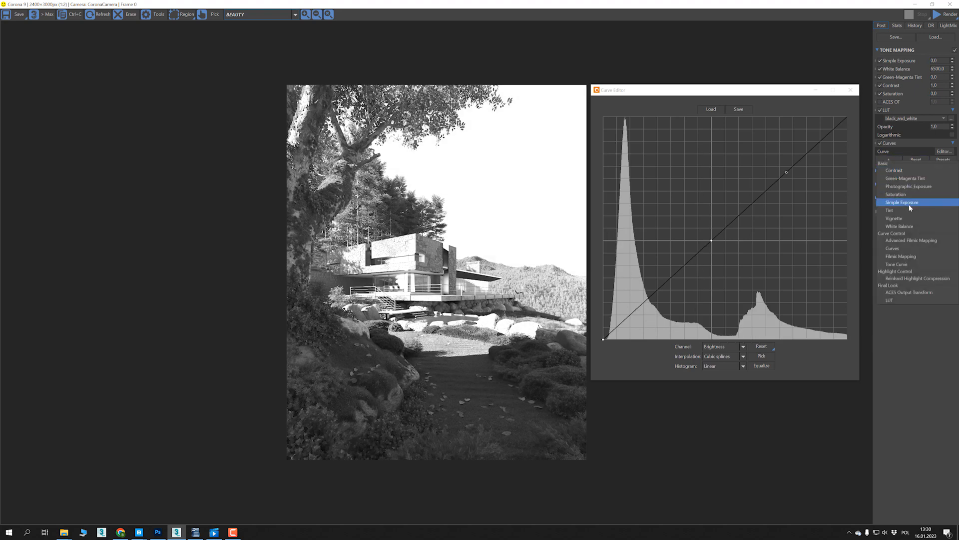
click(905, 256)
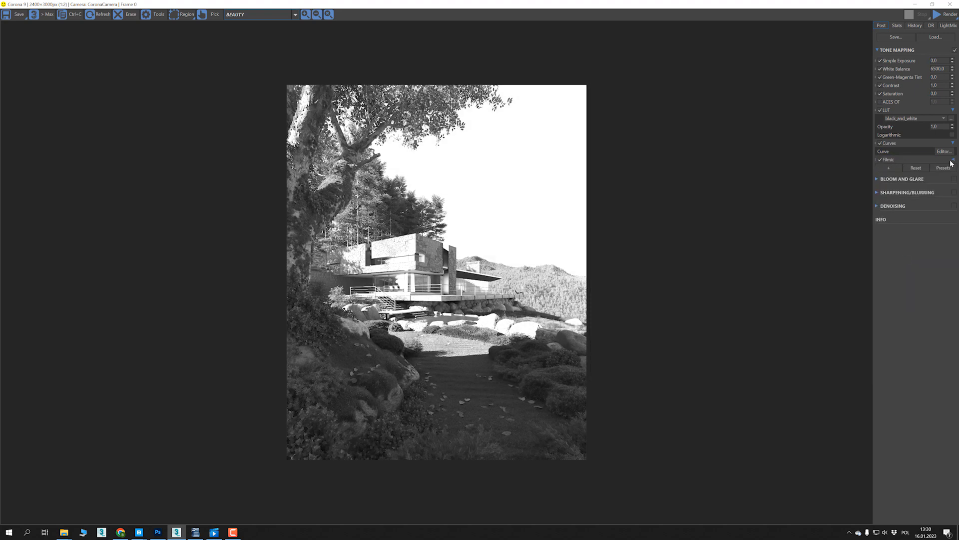
drag(877, 160, 879, 106)
- Reopen the Curve Editor of the Curves operator and enlarge it to fill the space beside the render
click(944, 159)
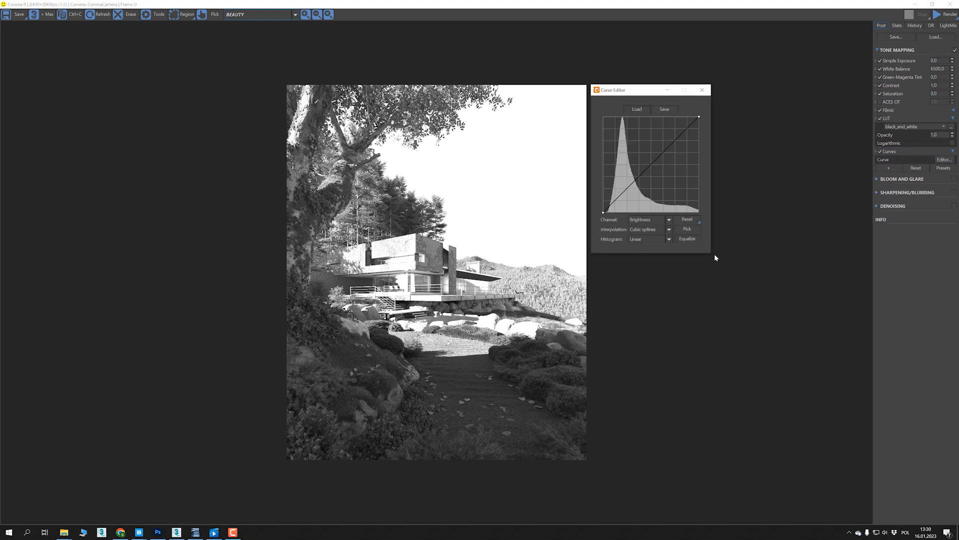
drag(711, 253, 876, 386)
drag(724, 92, 720, 90)
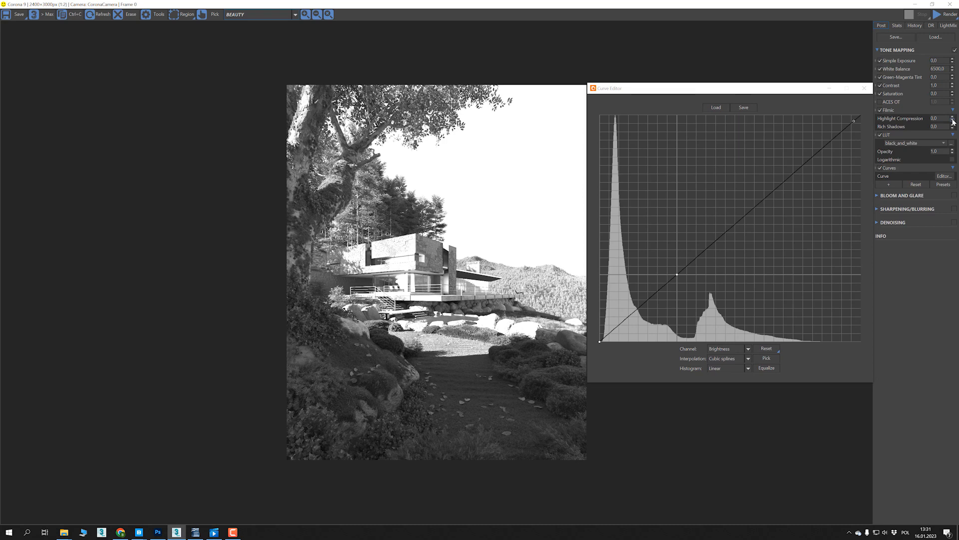
- Gradually raise the Filmic Highlight Compression to 1.0 and examine the bright end of the brightness histogram
mouse_move(953, 115)
mouse_down()
mouse_move(955, 87)
mouse_move(954, 109)
mouse_up()
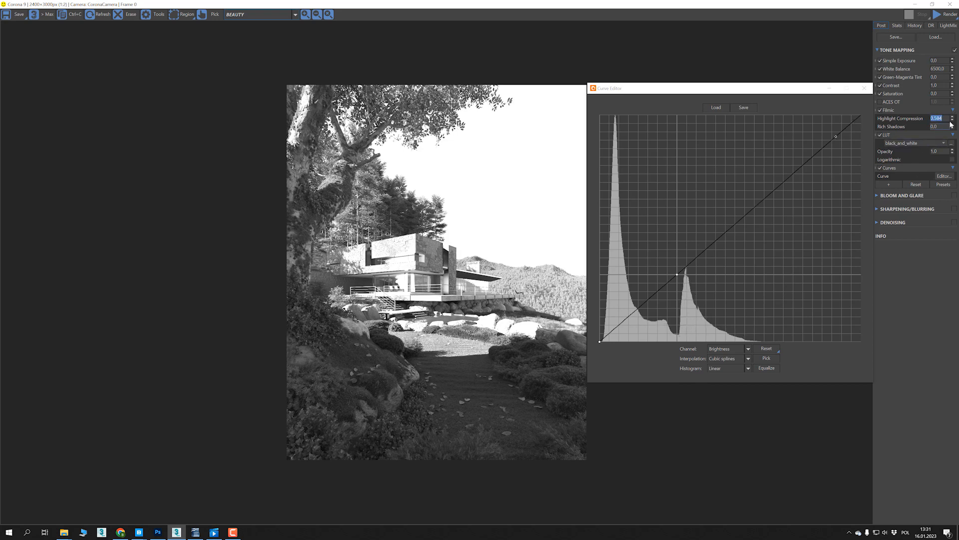
drag(956, 116, 954, 123)
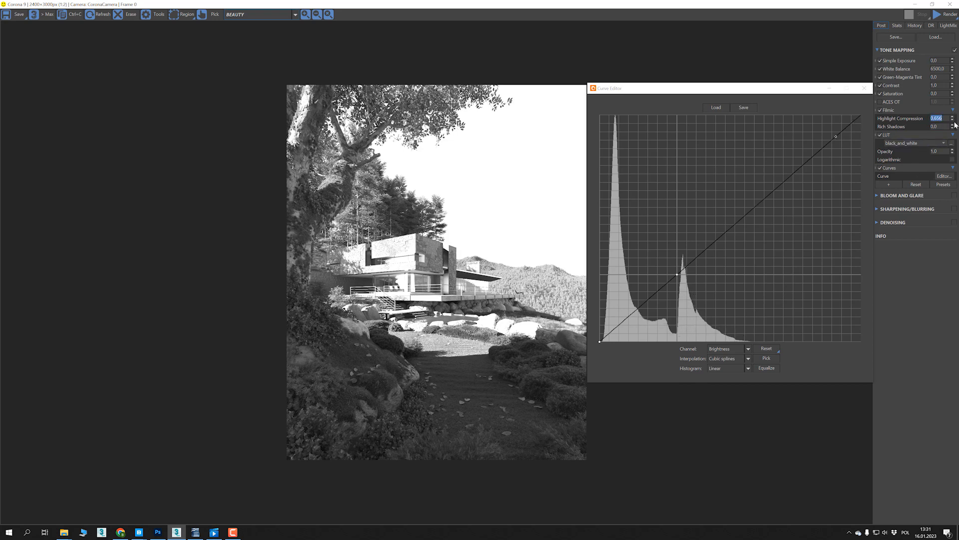
drag(954, 112, 954, 103)
click(684, 268)
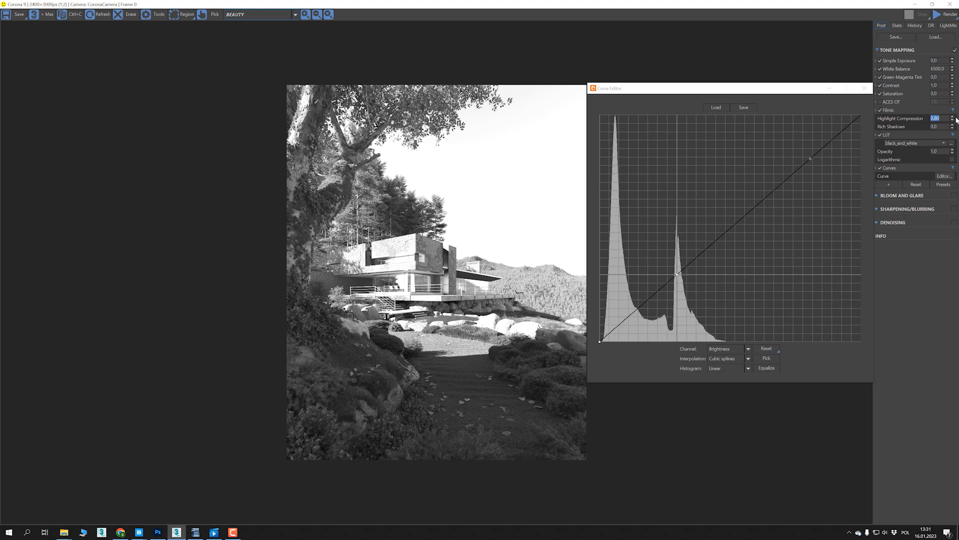
drag(953, 116, 955, 119)
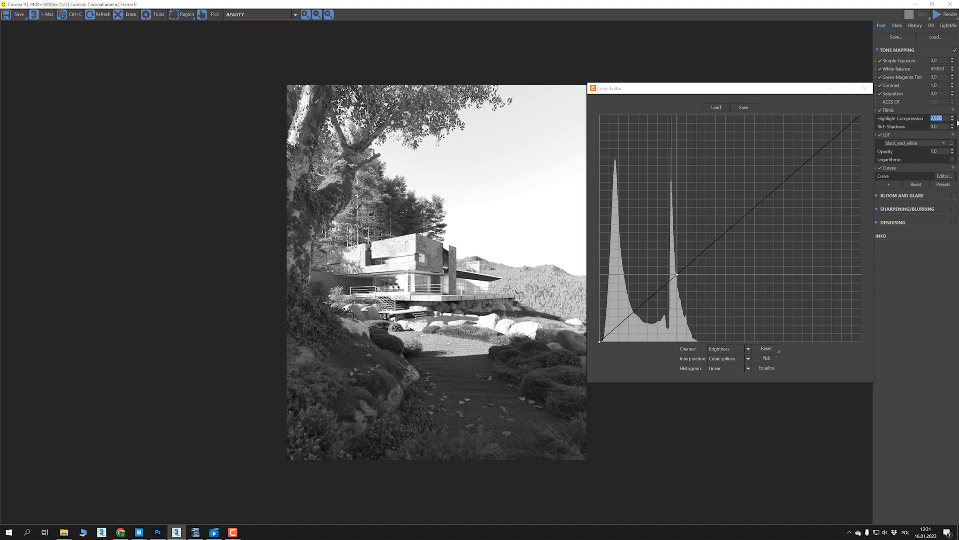
drag(958, 38, 958, 34)
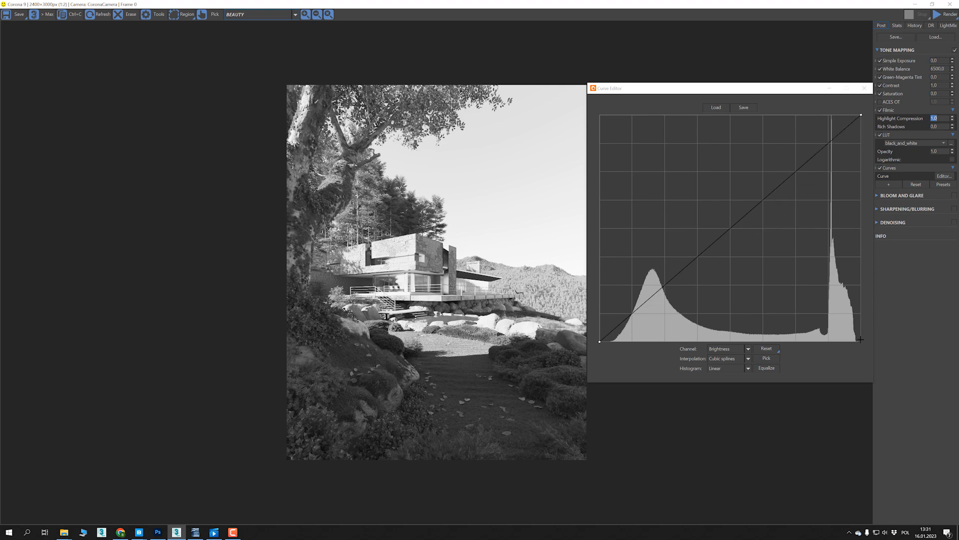
scroll(834, 322, down, 1)
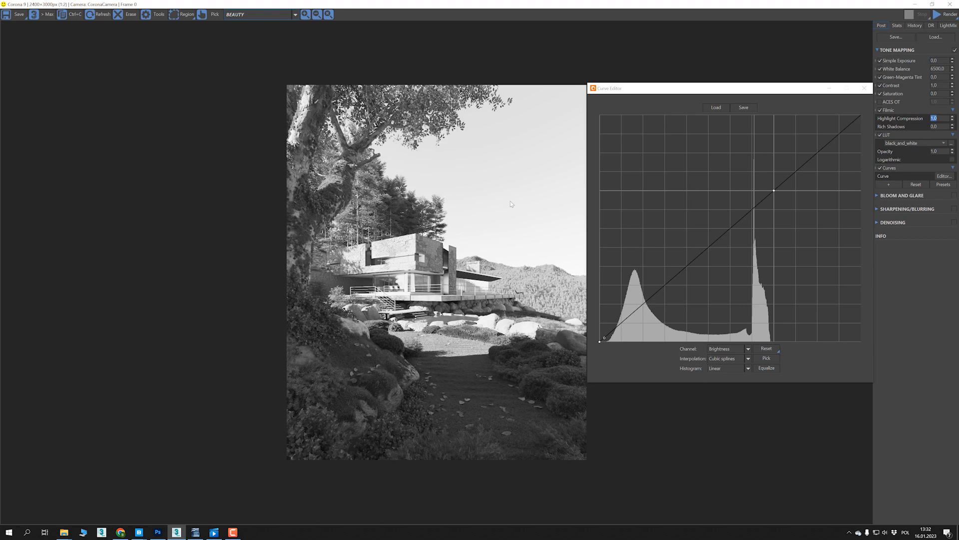
- Add a Reinhard Highlight Compression operator above the LUT and turn off Filmic
click(864, 88)
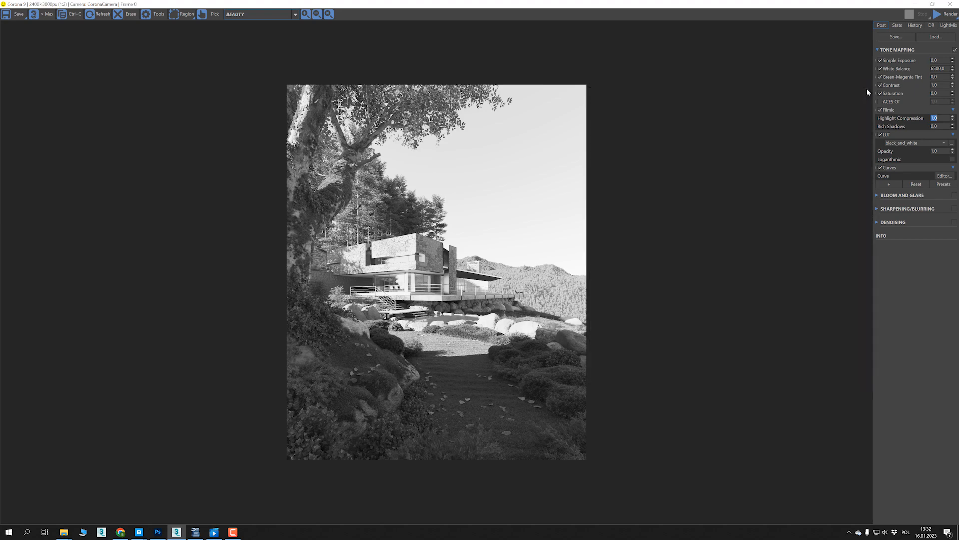
click(888, 185)
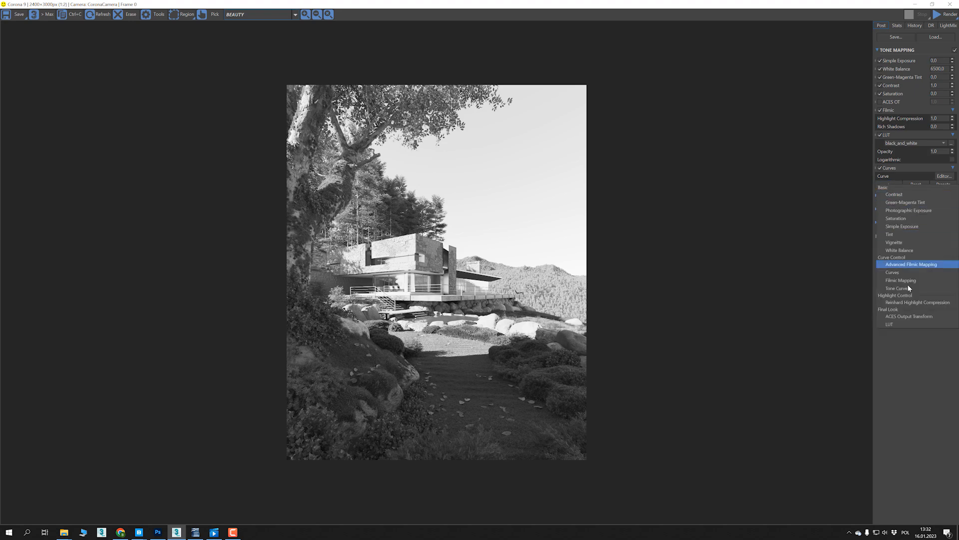
click(899, 305)
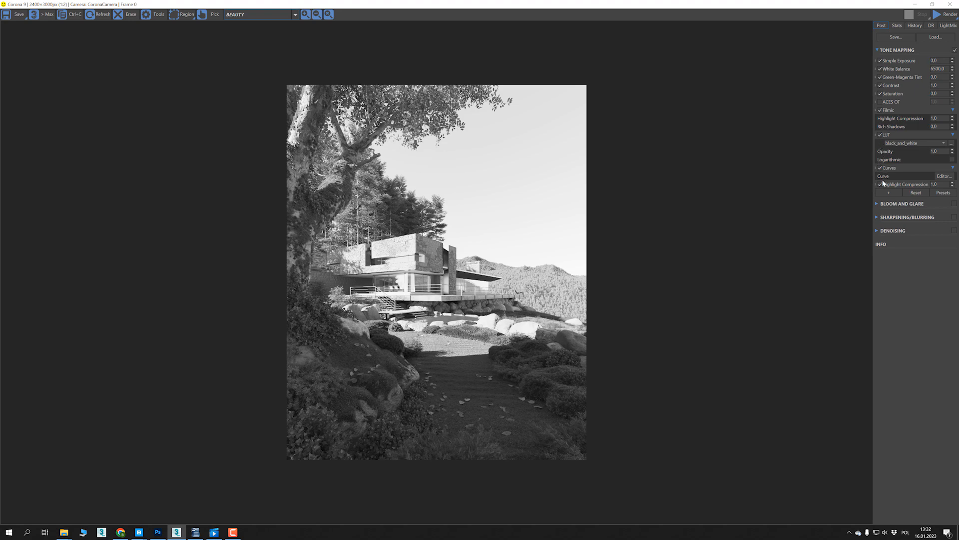
drag(877, 181, 886, 131)
click(880, 110)
- Reopen the enlarged Curve Editor beside the render and show the full brightness range of its histogram
click(943, 185)
drag(706, 252, 874, 381)
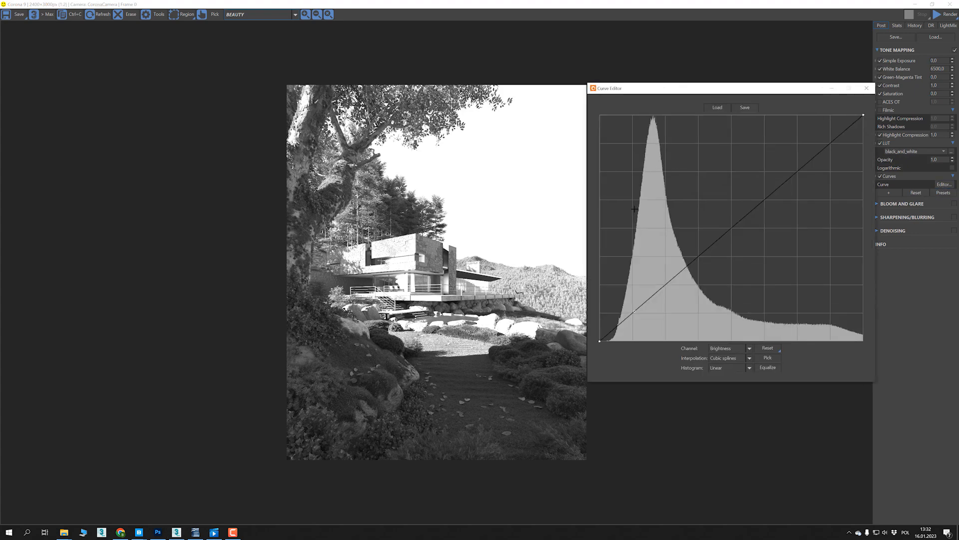
scroll(635, 208, down, 3)
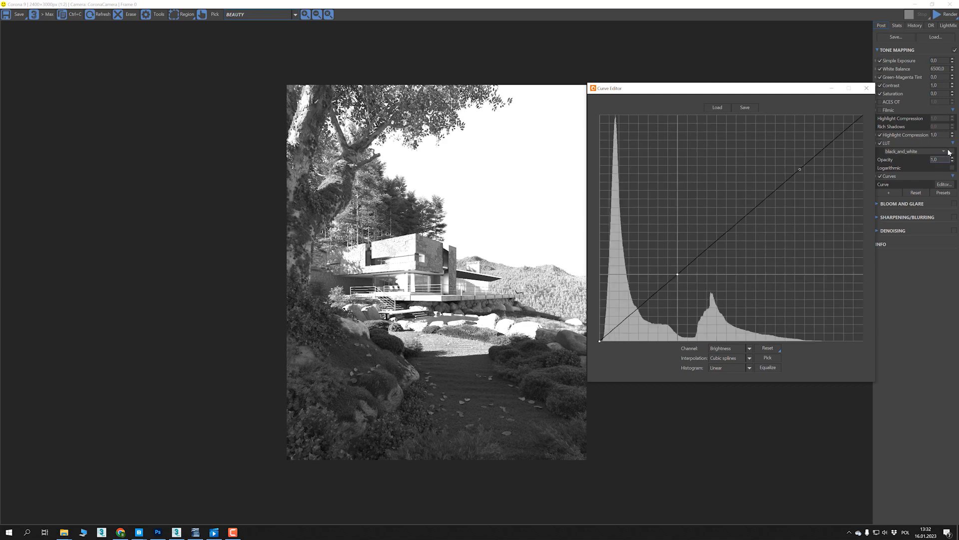
- Try Reinhard Highlight Compression values of 1, 2, 3, 4 and 5 while watching the histogram's highlights
drag(952, 137, 950, 57)
double_click(937, 135)
text(1)
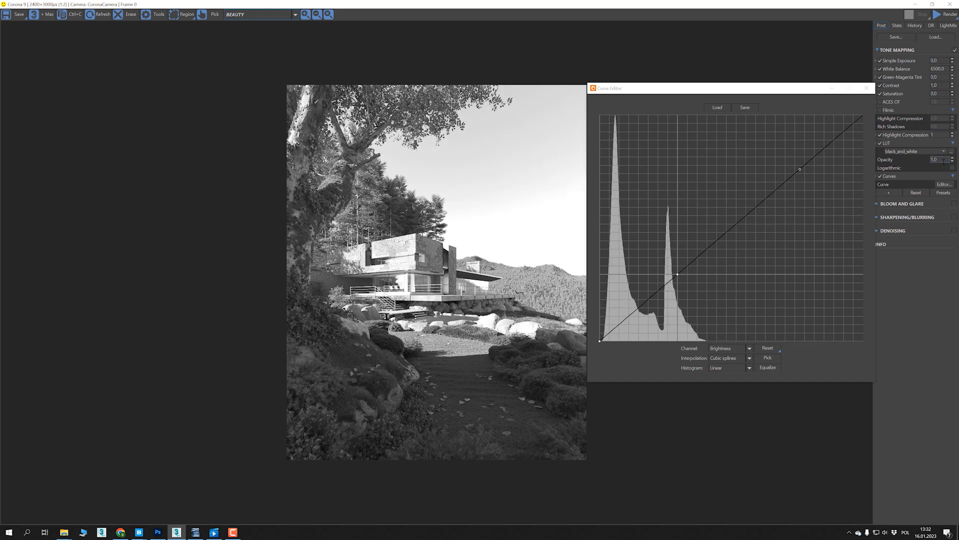
key(BackSpace)
text(2)
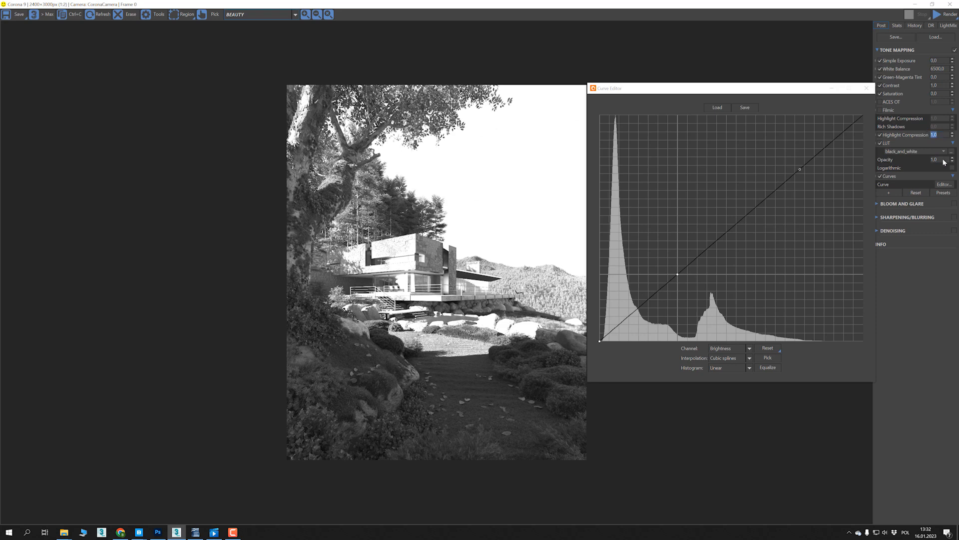
key(BackSpace)
text(3)
key(Return)
text(4)
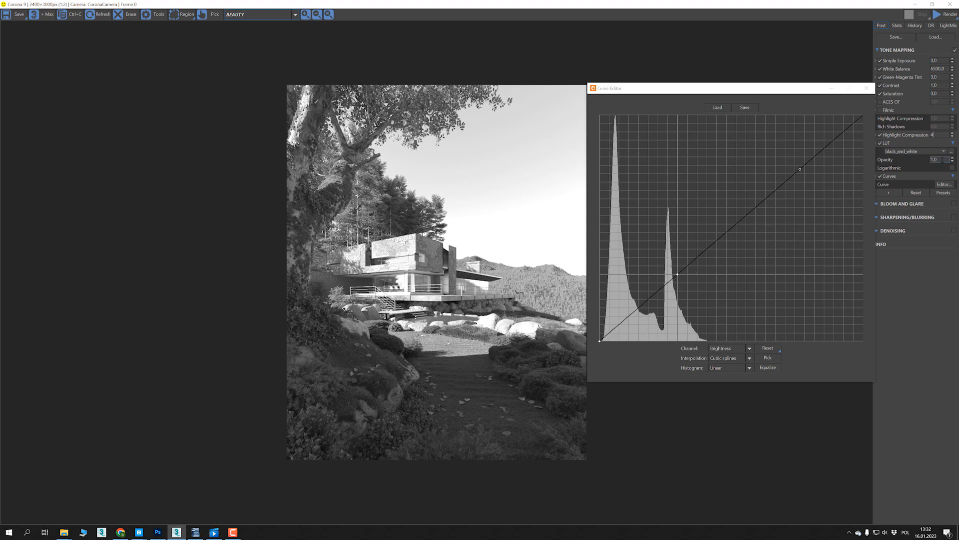
key(BackSpace)
text(5)
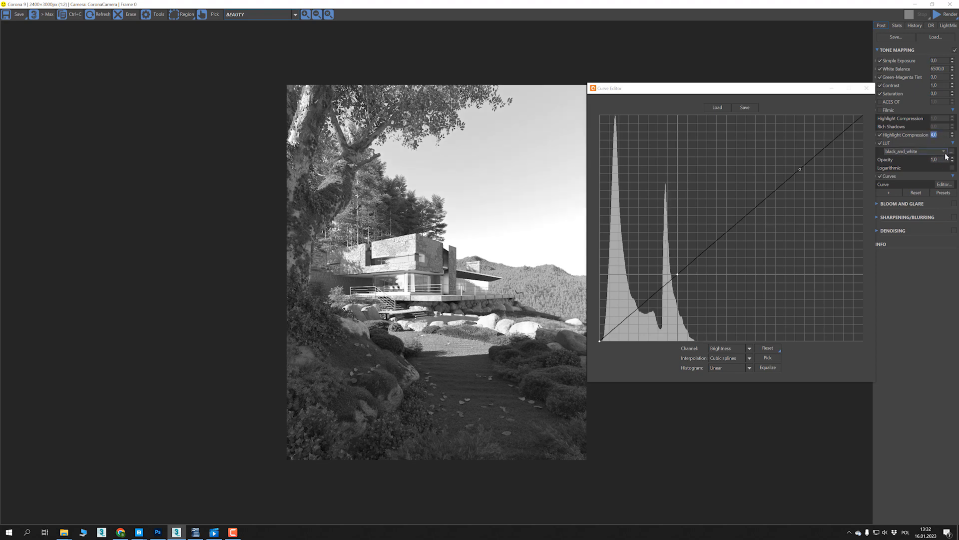
click(944, 160)
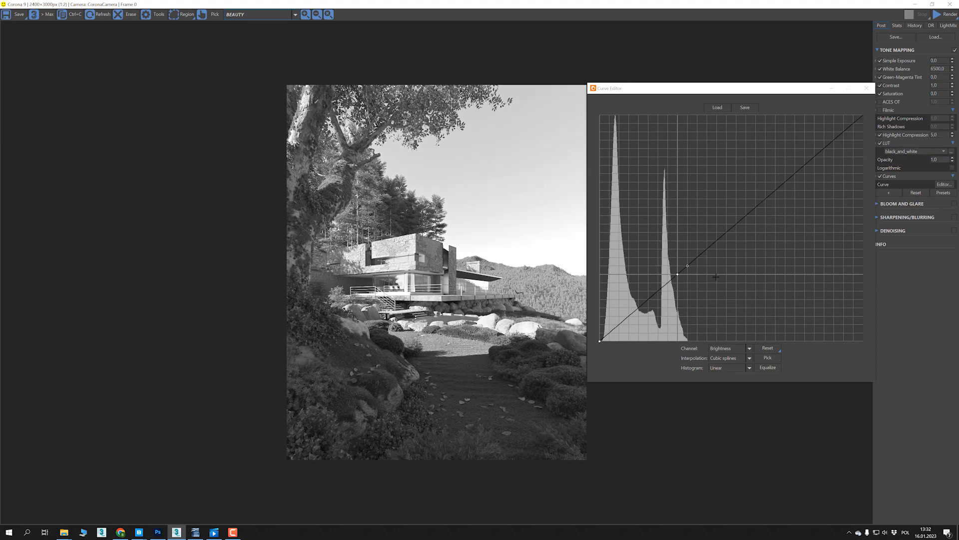
- Set the Reinhard Highlight Compression to 10
double_click(934, 135)
text(10)
click(941, 160)
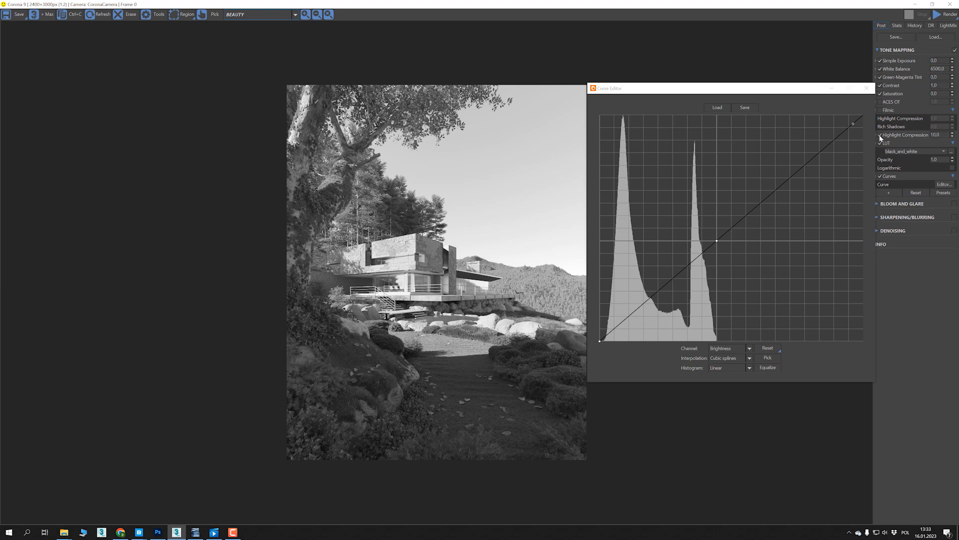
- Turn off Reinhard Highlight Compression and compare the render with Filmic on and off, leaving Filmic enabled
click(881, 109)
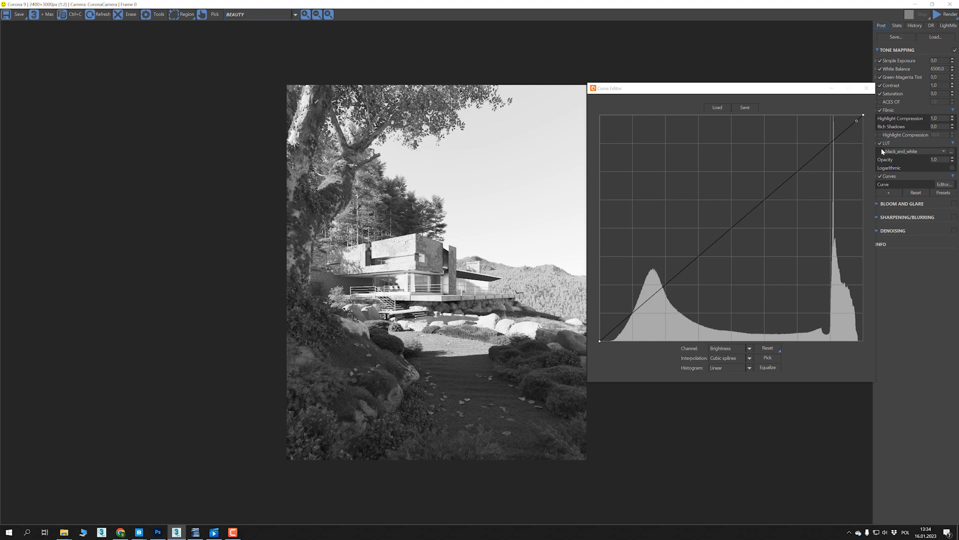
click(882, 110)
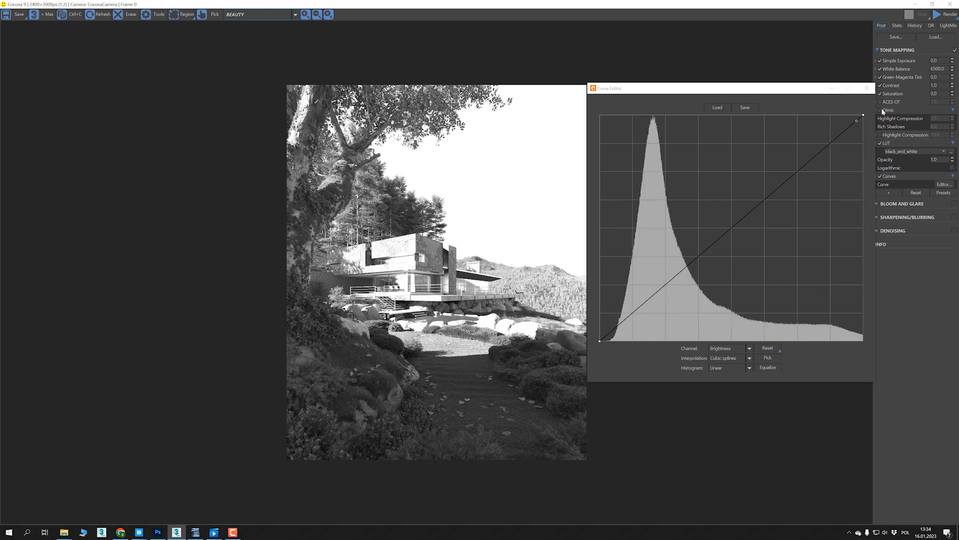
click(882, 111)
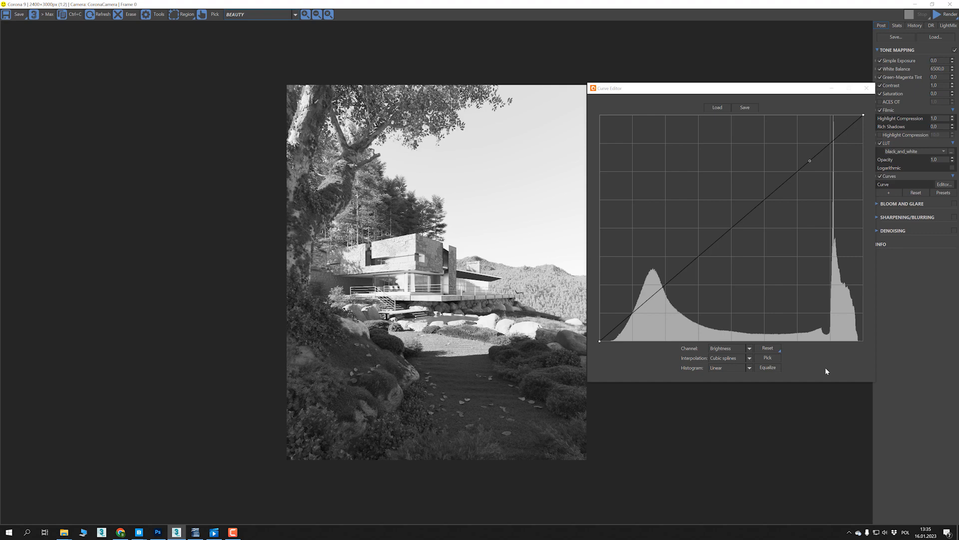
- Switch to Photoshop, add a Black & White adjustment layer over the mountain lake photo and examine its luminosity histogram
click(157, 532)
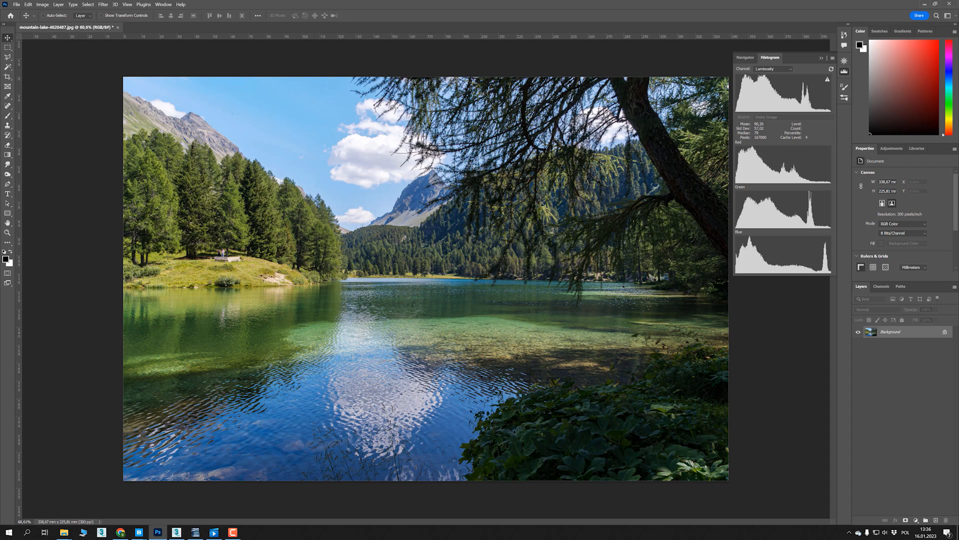
click(893, 149)
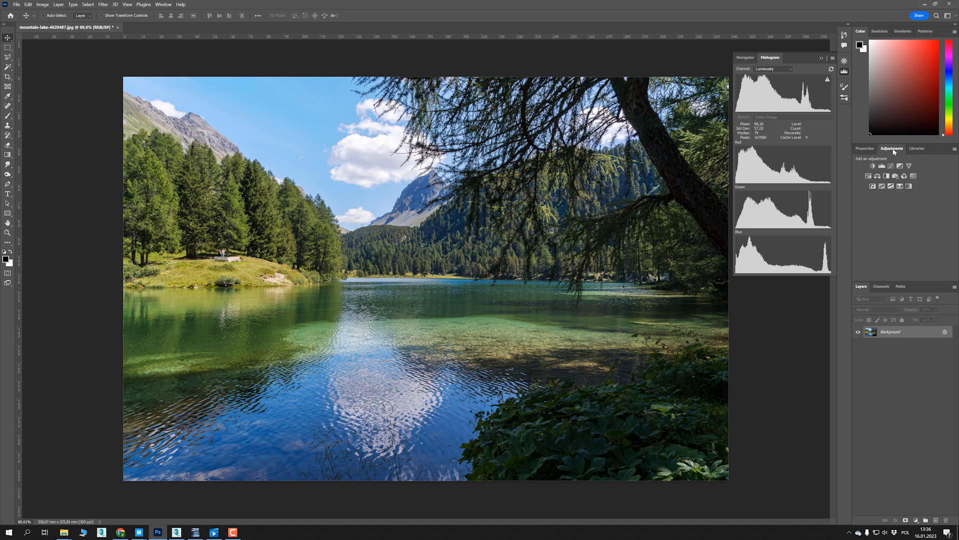
click(886, 176)
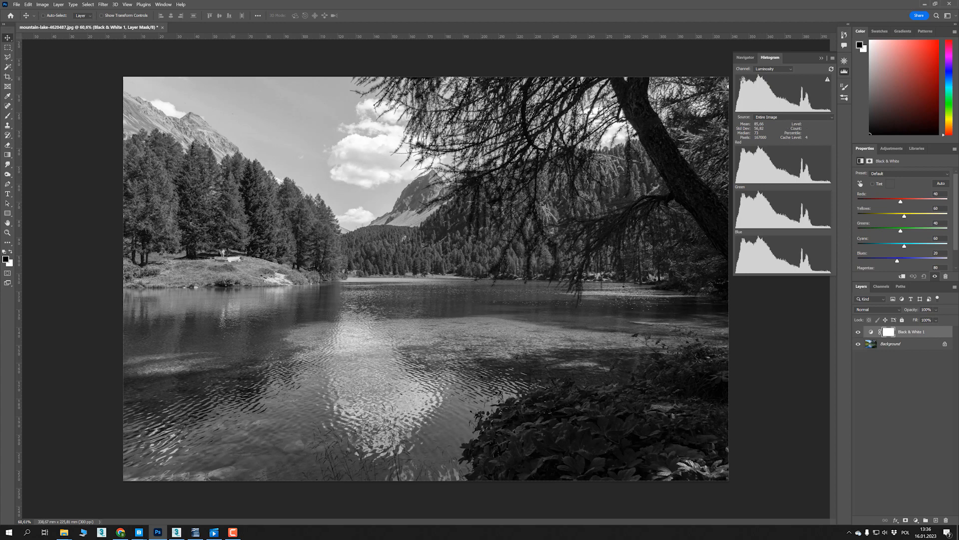
drag(742, 78, 809, 103)
drag(809, 104, 809, 105)
- Return to the Corona render, gradually lower Simple Exposure to darken the image and place that operator below White Balance
mouse_move(185, 524)
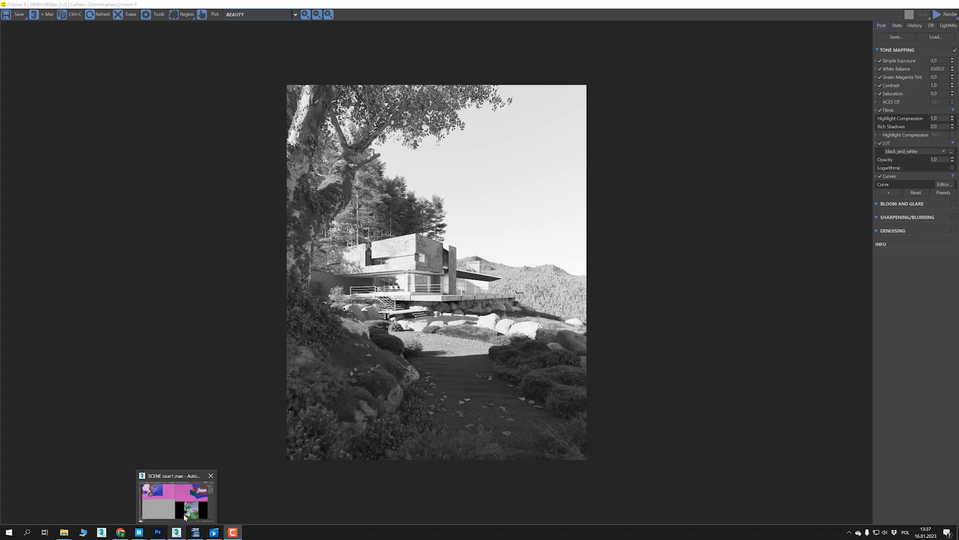
click(198, 507)
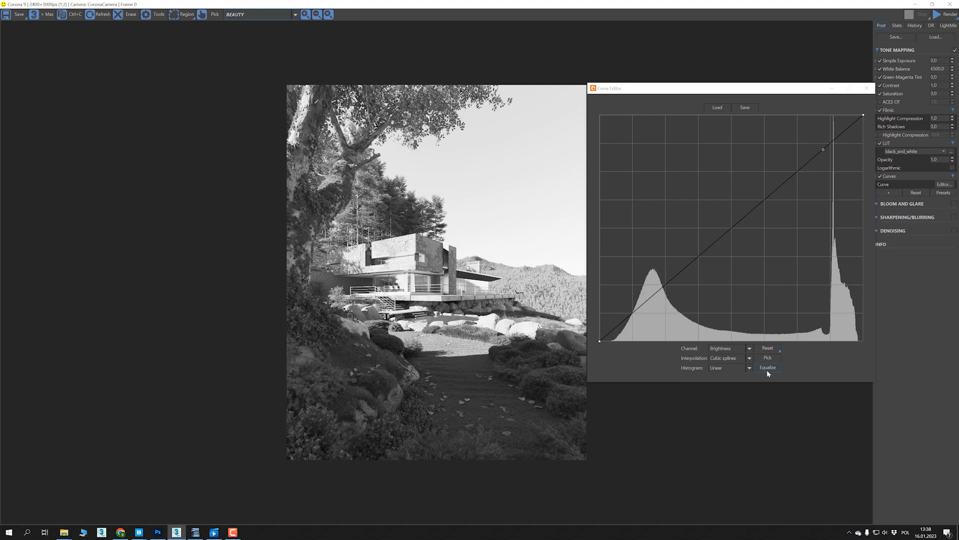
drag(953, 62, 952, 65)
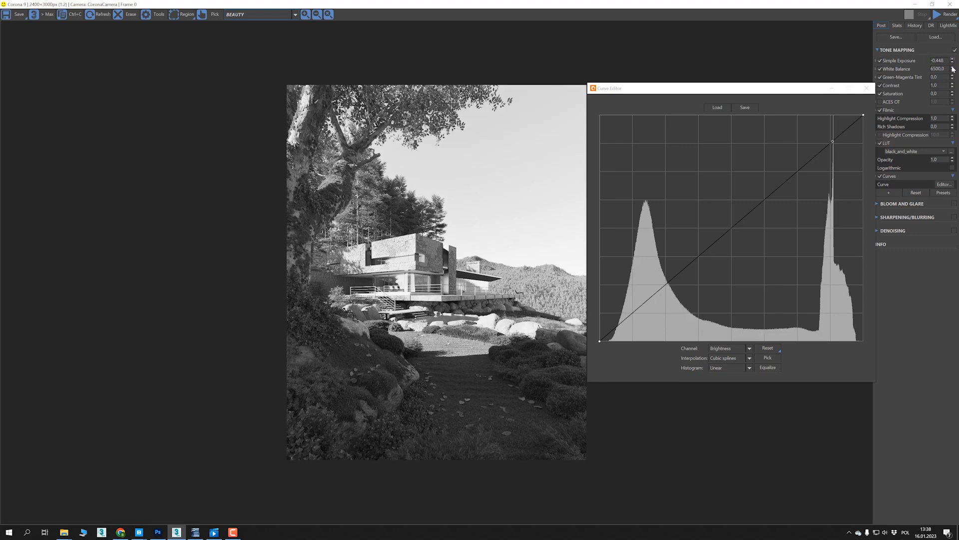
mouse_move(953, 65)
mouse_down()
mouse_move(952, 86)
mouse_move(955, 68)
mouse_up()
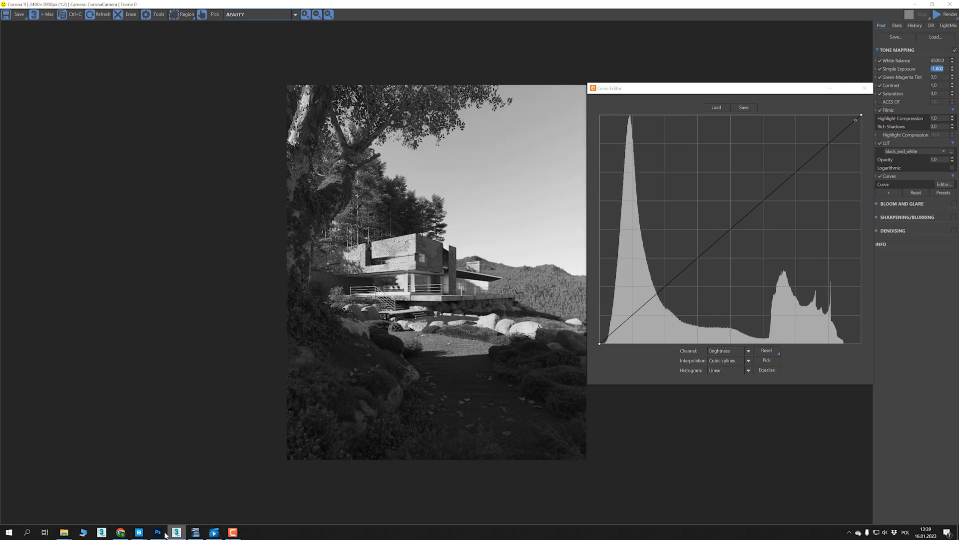
- Set Simple Exposure to -1.90 and shift the Curve Editor slightly beside the darkened render
mouse_move(159, 532)
mouse_move(159, 508)
drag(938, 69, 945, 68)
key(BackSpace)
key(BackSpace)
text(90)
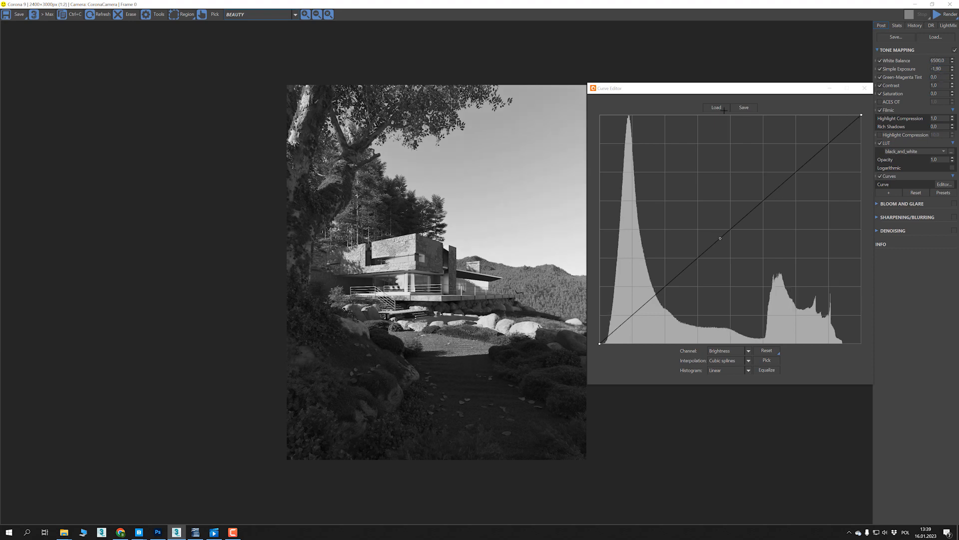
drag(708, 88, 708, 92)
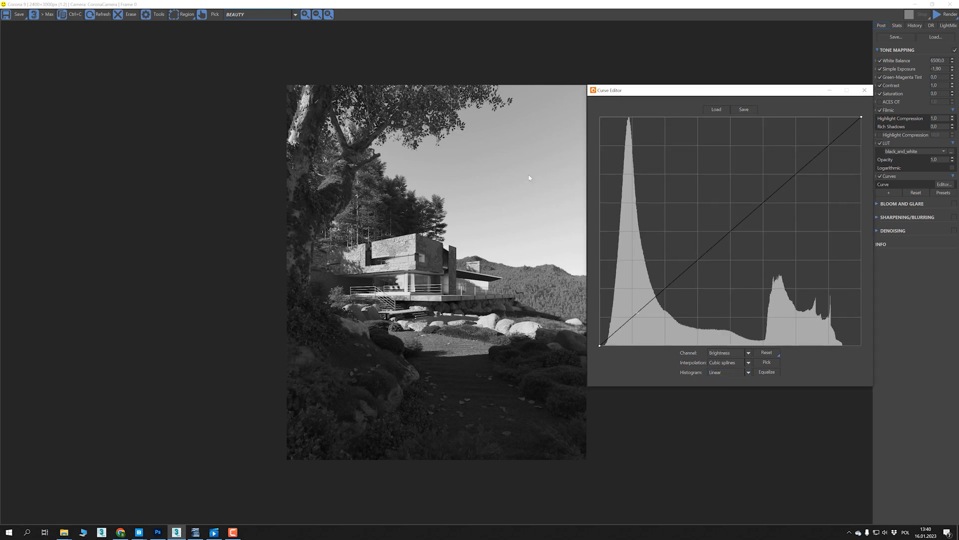
- Turn off the black_and_white LUT to view the render in colour and shift the Curve Editor clear of the image
right_click(499, 251)
drag(814, 94, 803, 90)
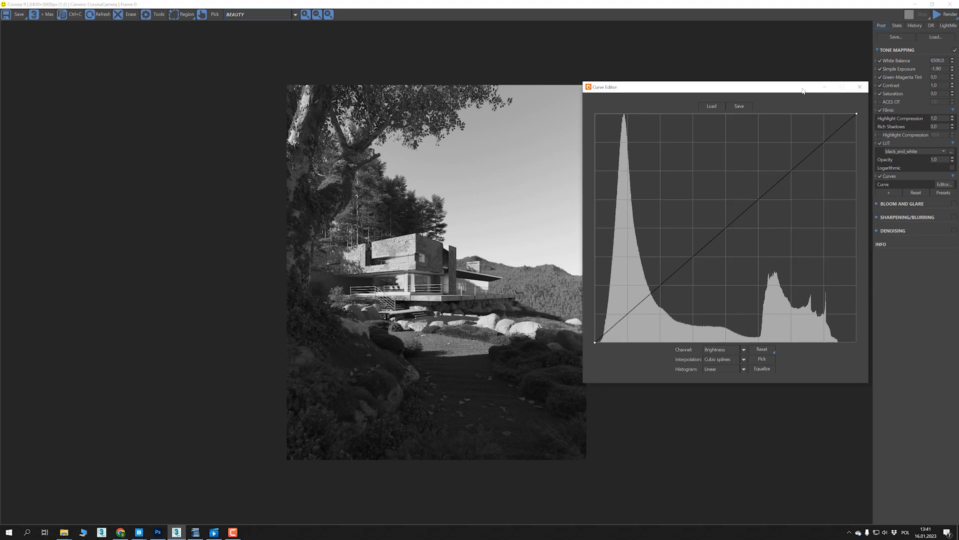
click(879, 143)
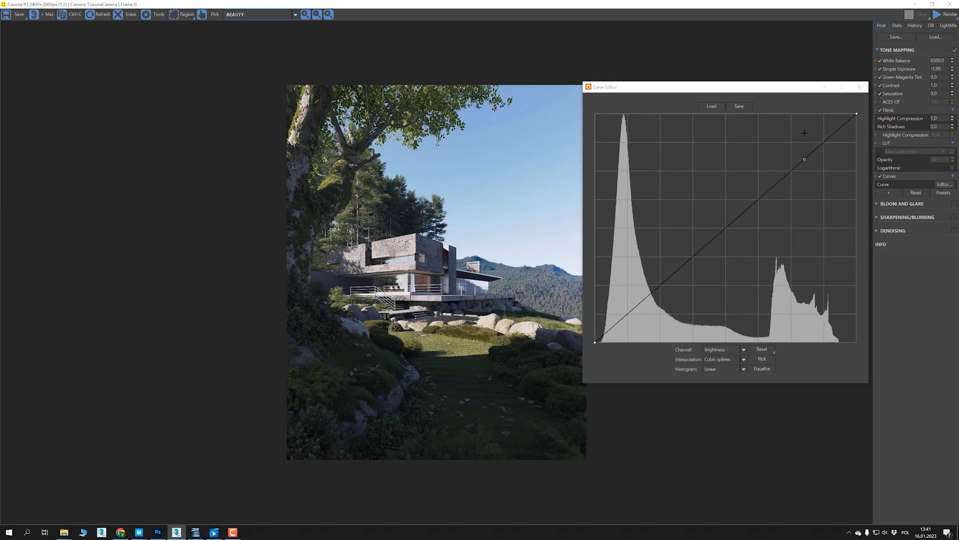
drag(706, 92, 724, 90)
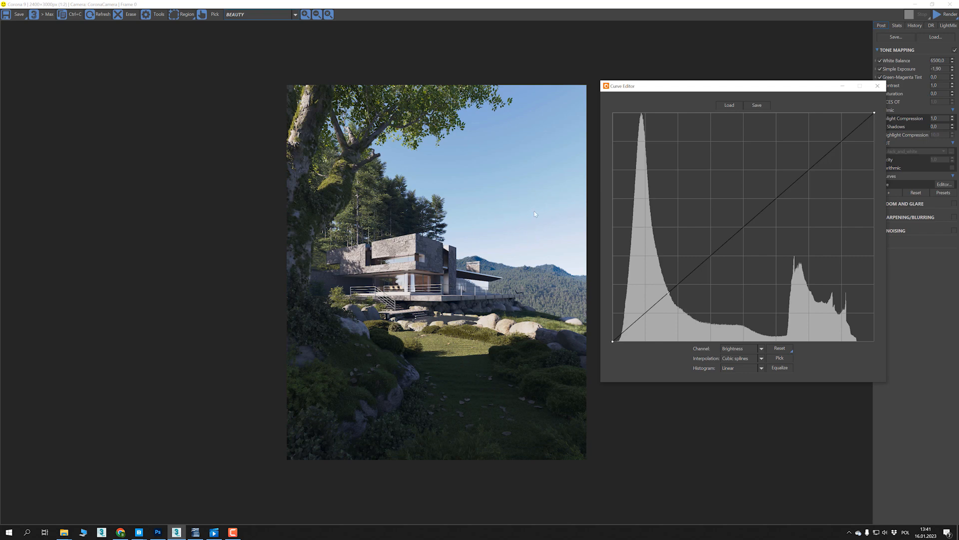
click(552, 204)
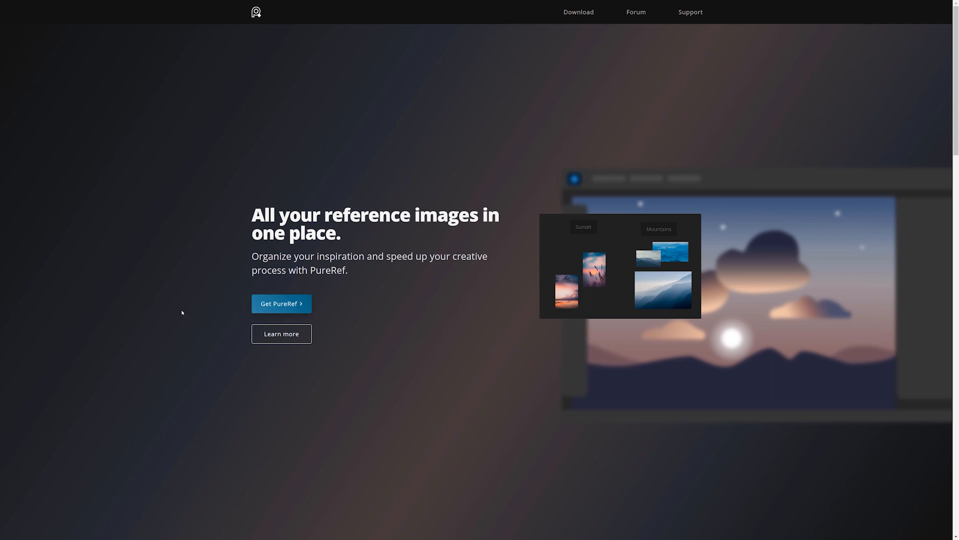
- Read through the PureRef website's overview of how the program collects, displays and organises reference images
click(287, 339)
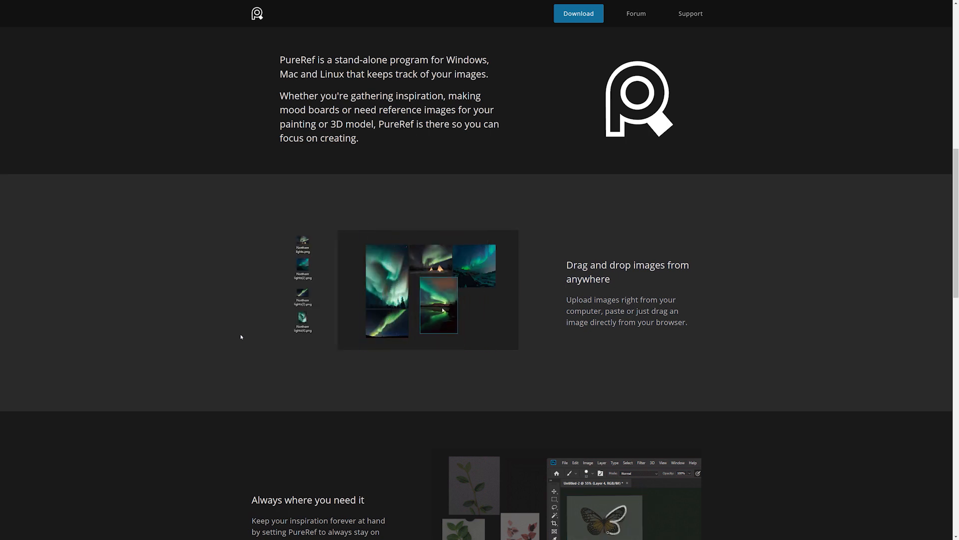
scroll(241, 337, down, 4)
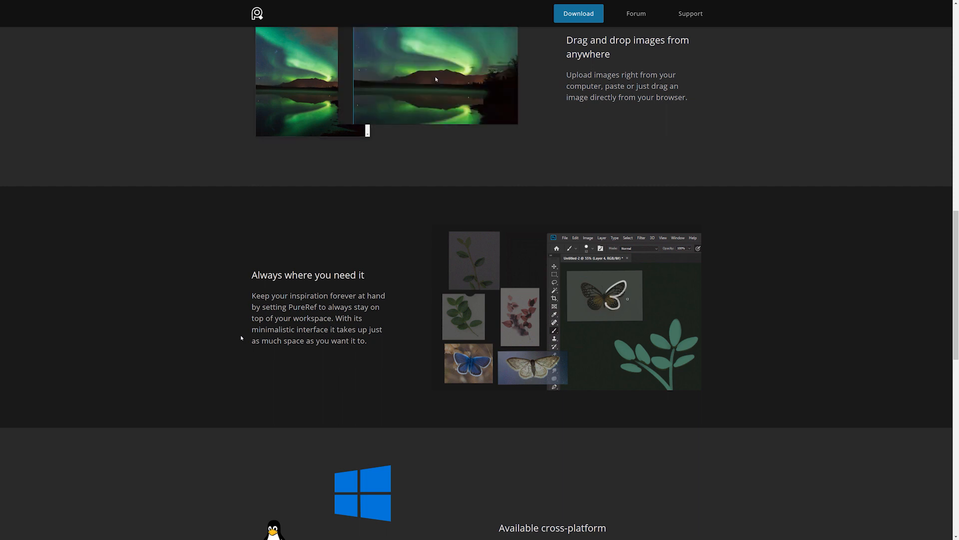
scroll(241, 339, down, 5)
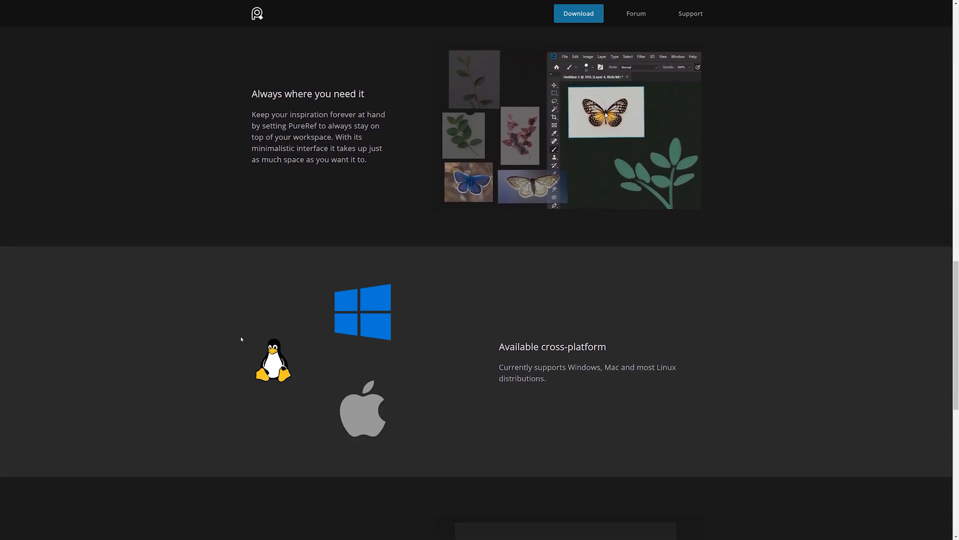
scroll(241, 338, down, 4)
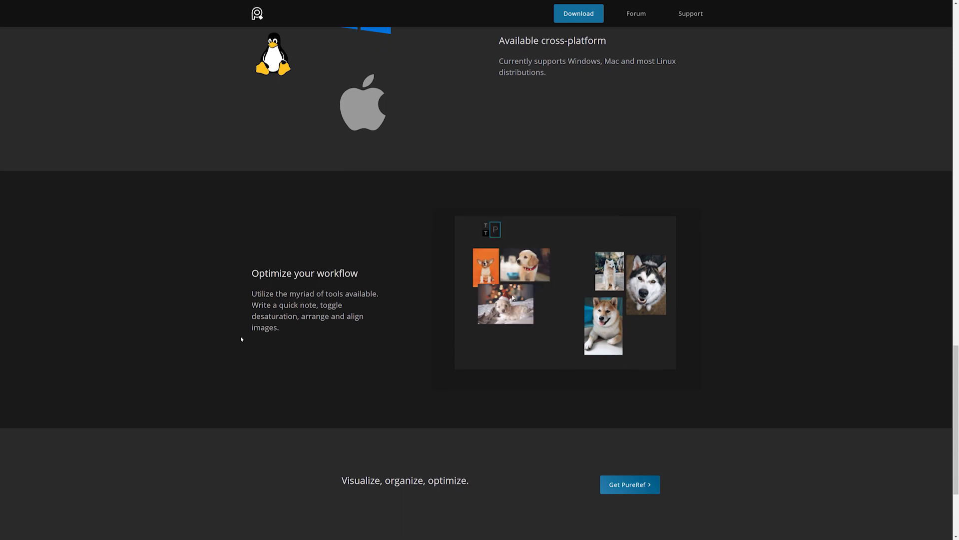
scroll(241, 339, down, 3)
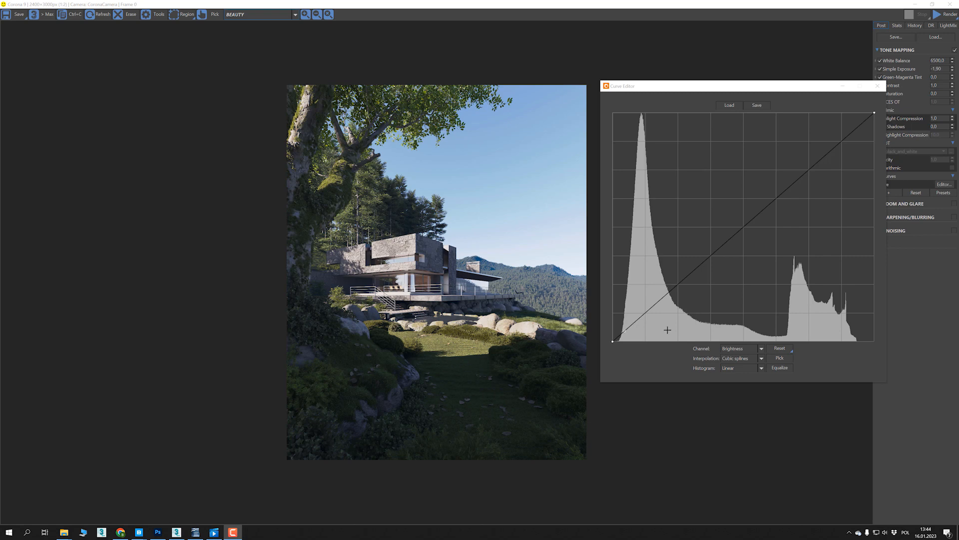
- Close the Curve Editor and load the mountain lake photo into a PureRef window placed over the render
click(878, 86)
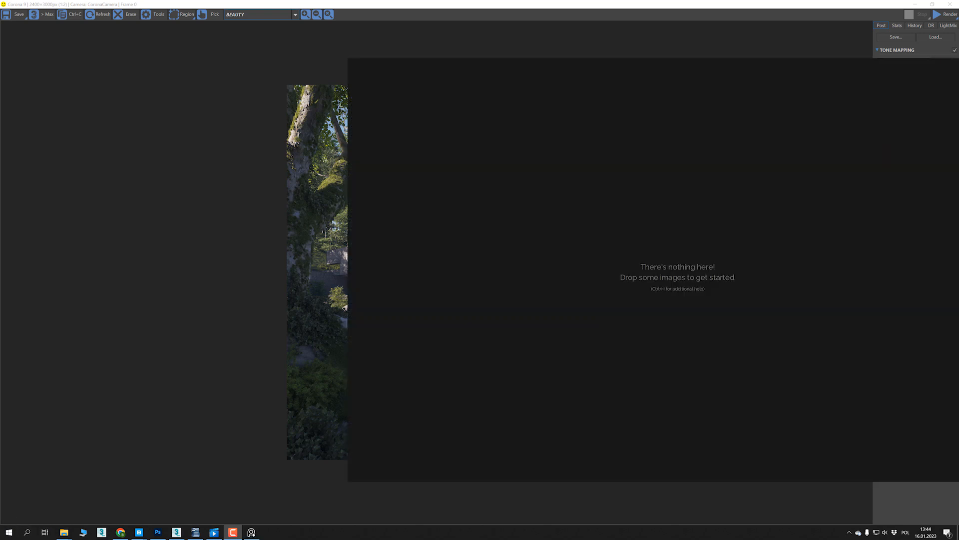
drag(517, 64, 284, 64)
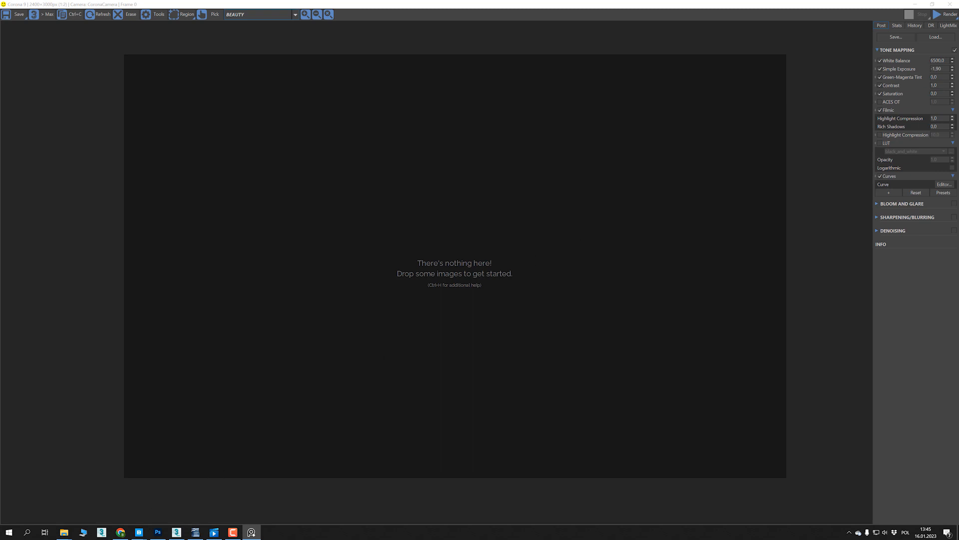
click(64, 532)
drag(190, 131, 646, 130)
drag(505, 180, 347, 246)
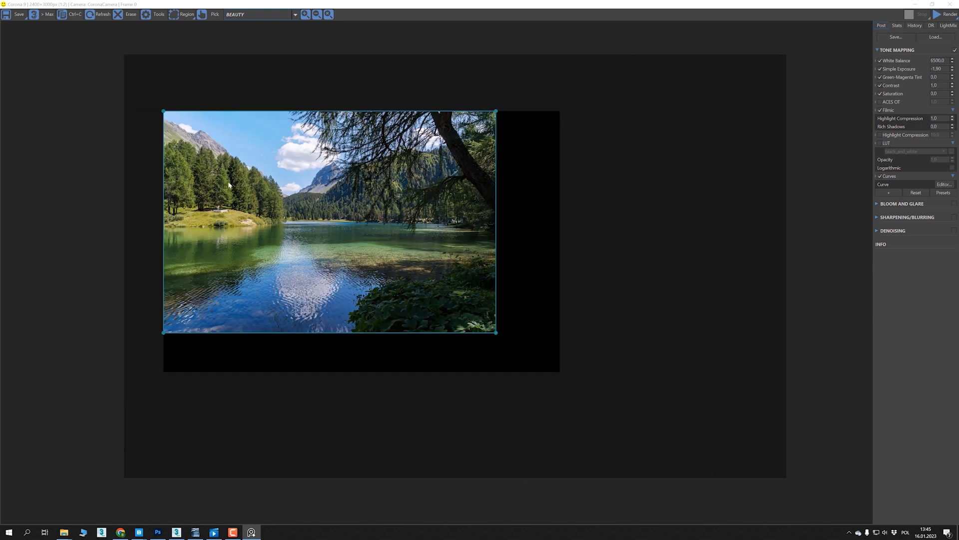
scroll(207, 115, up, 2)
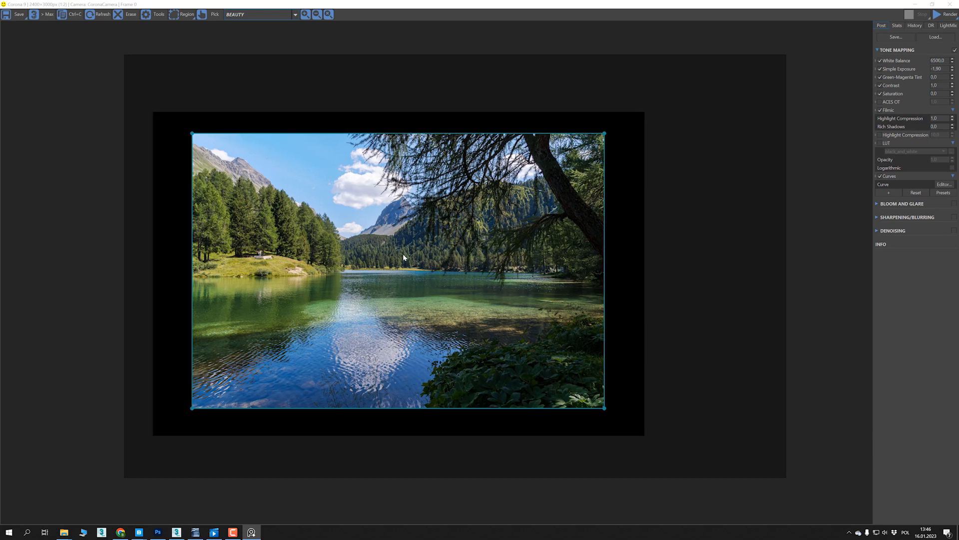
- Turn on Grayscale for the PureRef canvas so the lake photo is shown in black and white
right_click(373, 216)
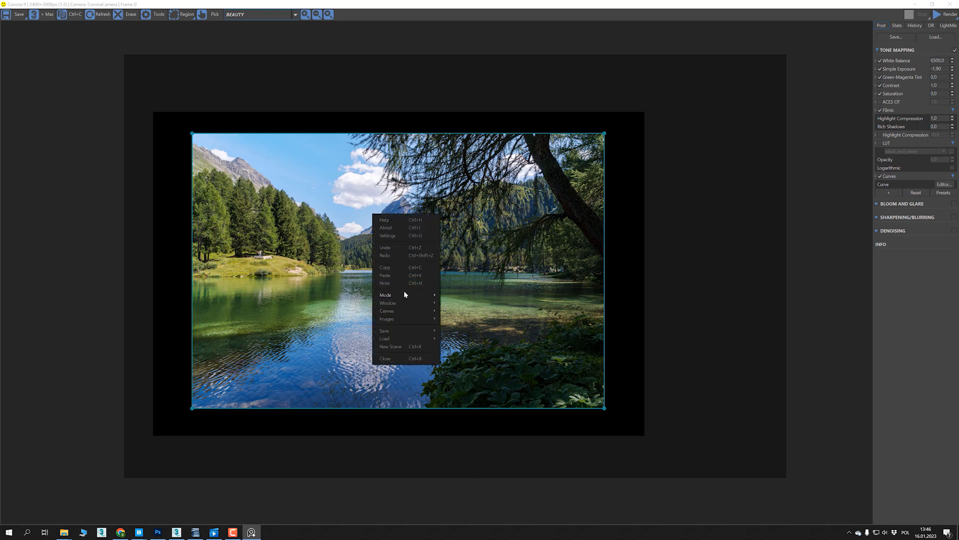
mouse_move(405, 294)
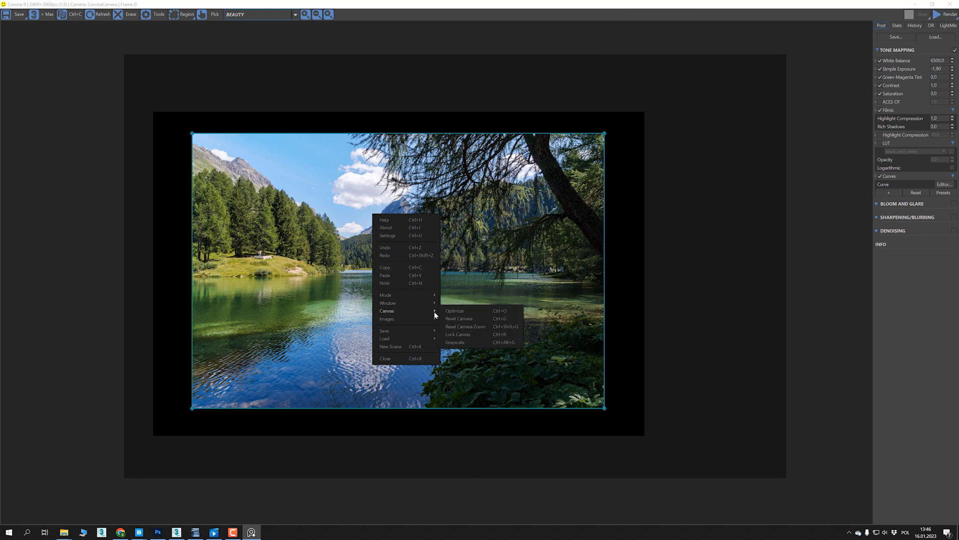
click(456, 343)
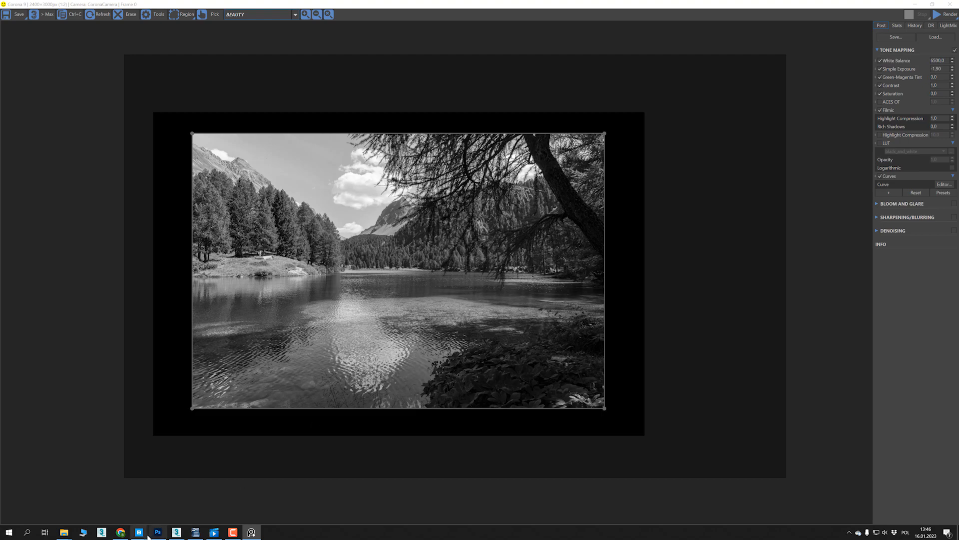
mouse_move(157, 532)
scroll(536, 168, down, 1)
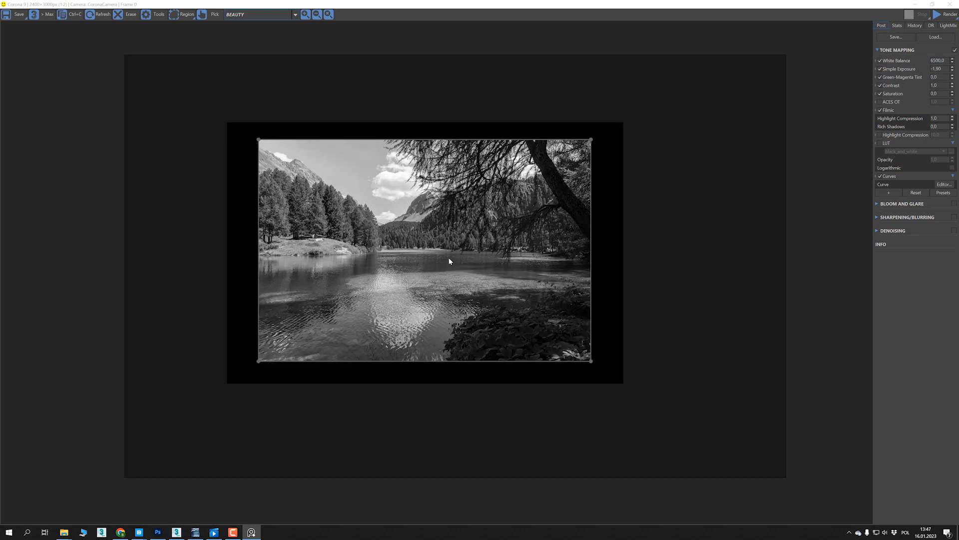
scroll(430, 277, up, 1)
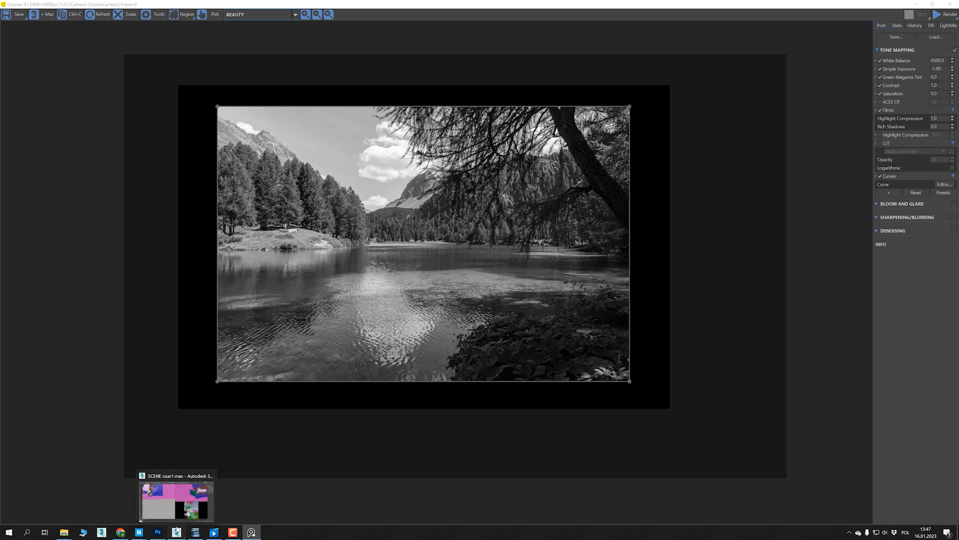
- Switch to the Corona render and back to PureRef, and set the PureRef window to Always On Top
click(176, 496)
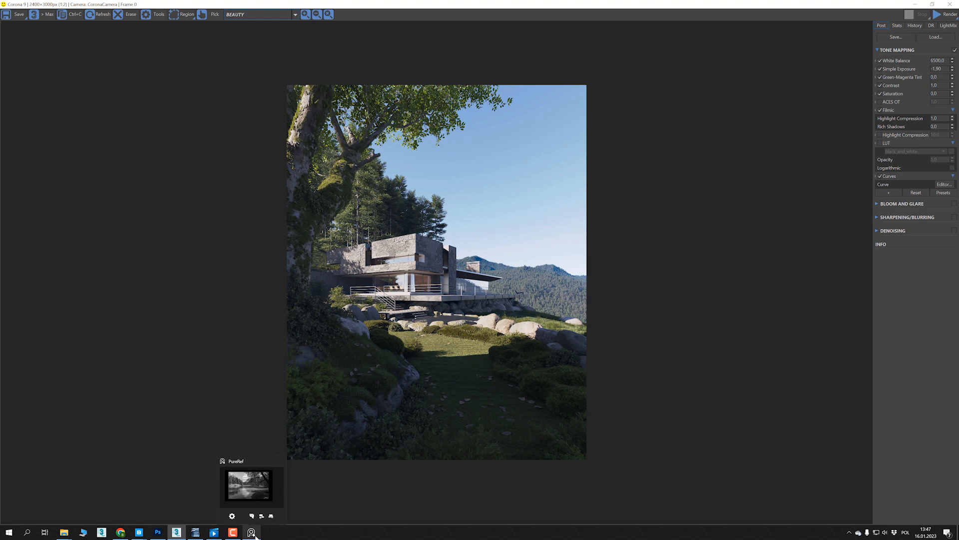
click(244, 487)
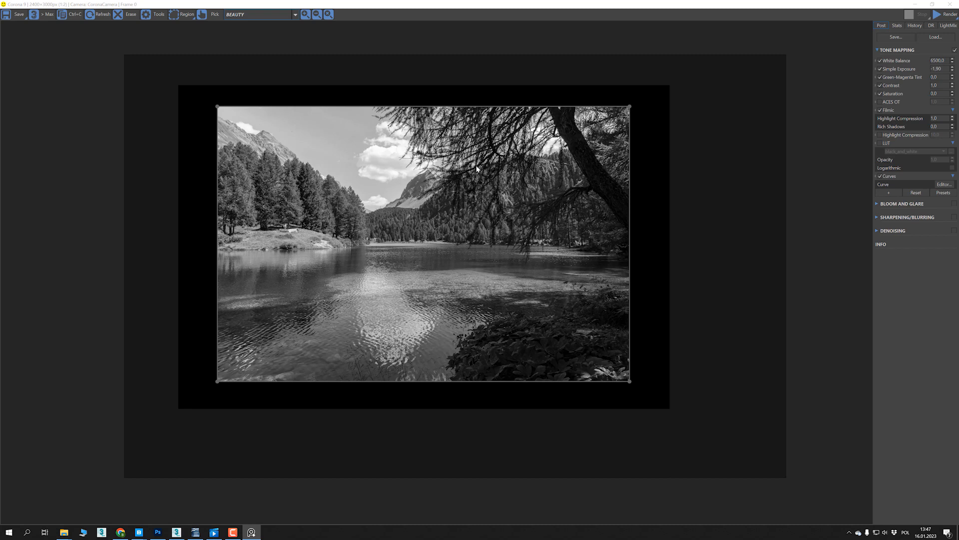
scroll(476, 169, down, 1)
scroll(371, 213, up, 2)
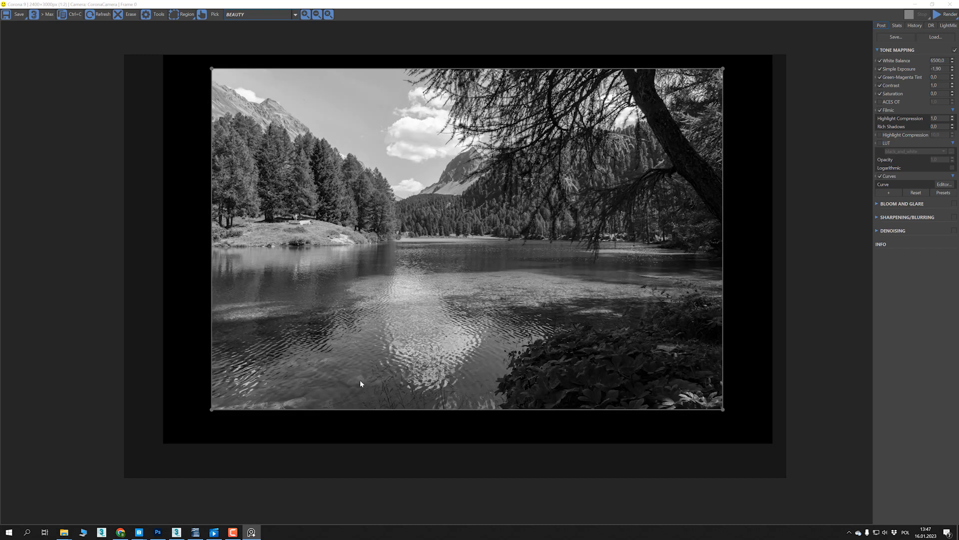
right_click(445, 176)
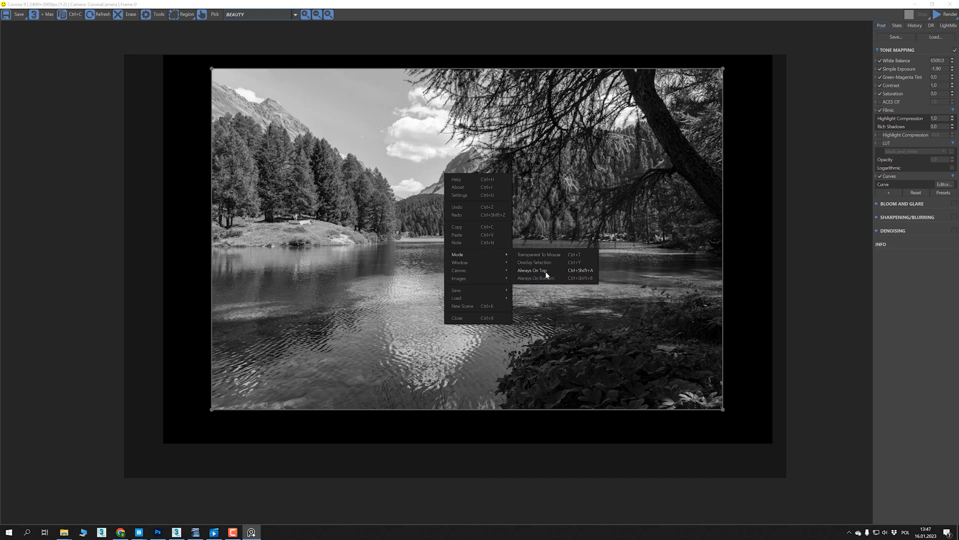
click(546, 274)
- Enable Overlay Selection for the lake photo and shrink it to a small floating image beside the villa render
right_click(434, 159)
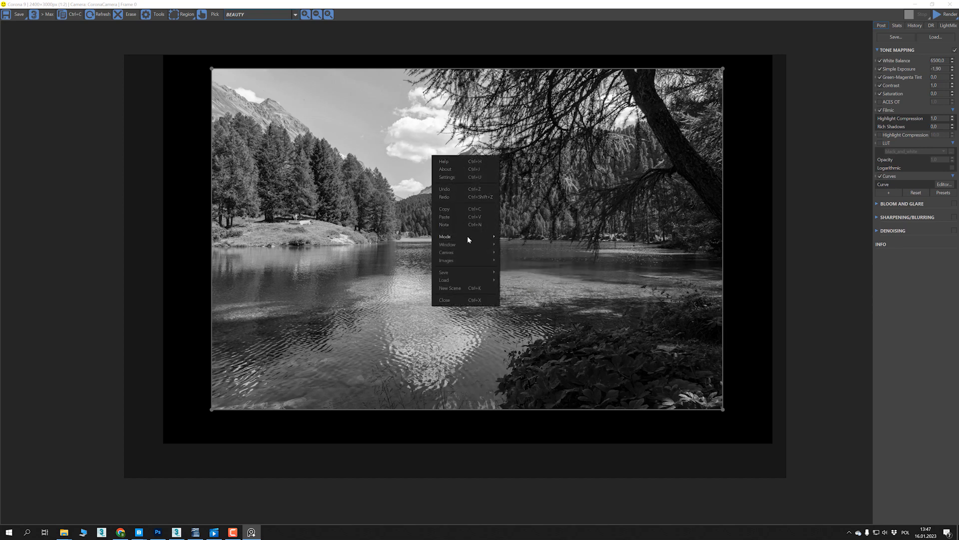
mouse_move(468, 240)
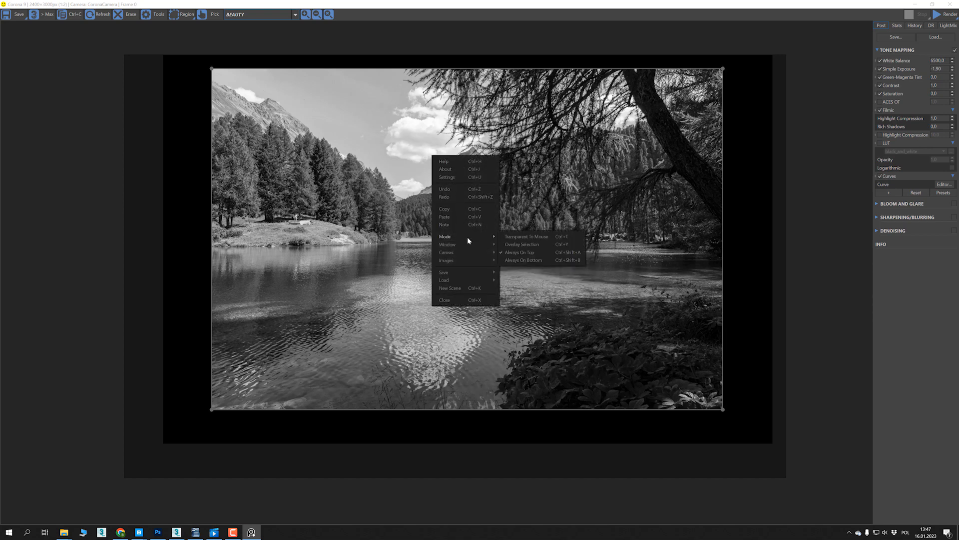
click(520, 244)
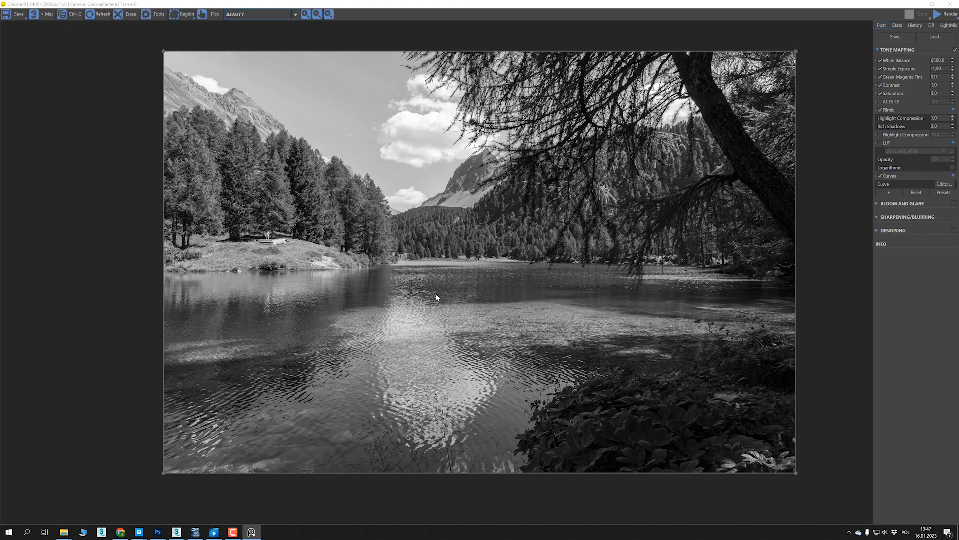
drag(427, 272, 450, 270)
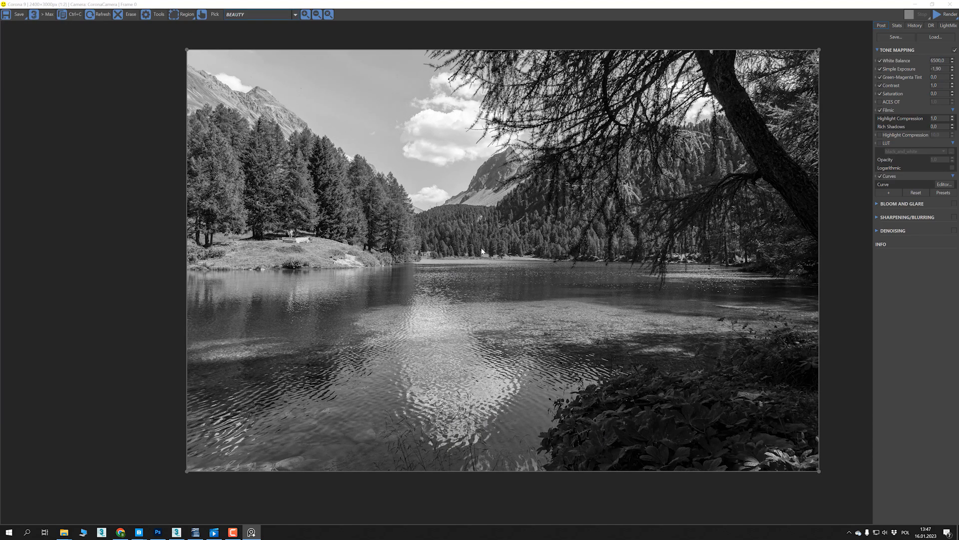
drag(188, 472, 570, 252)
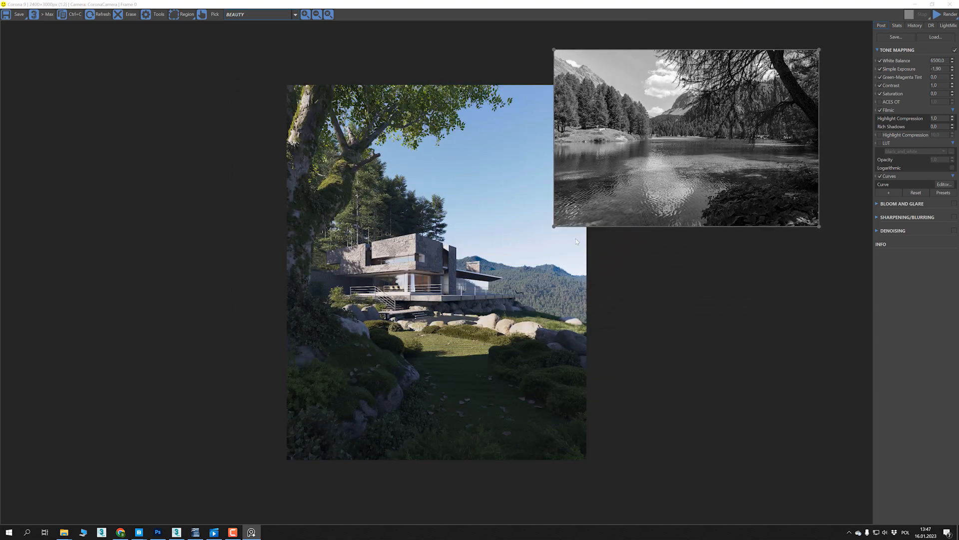
- Move the floating lake photo down and away from the render so it no longer covers the villa image
drag(637, 129, 636, 284)
click(697, 168)
scroll(518, 210, down, 1)
scroll(519, 210, up, 1)
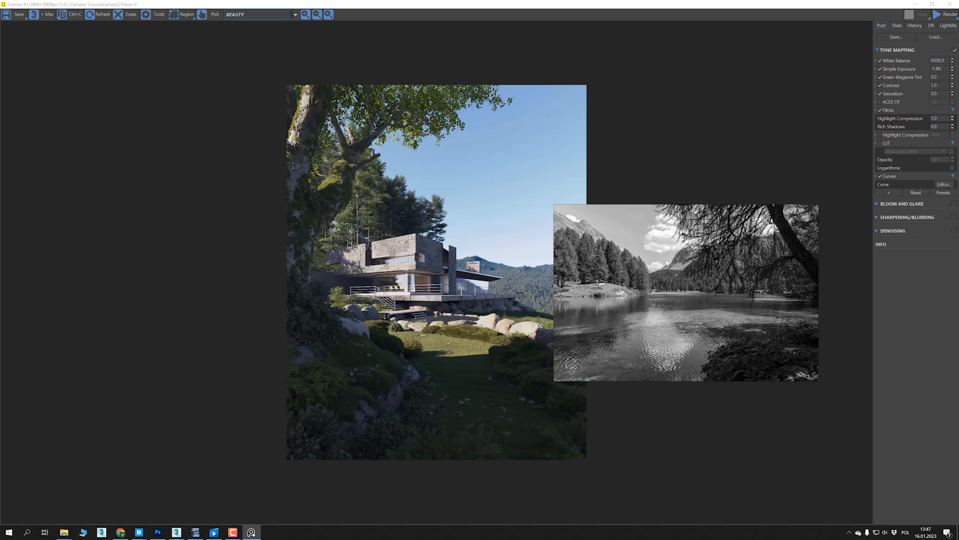
drag(674, 269, 730, 341)
click(713, 187)
scroll(466, 376, down, 1)
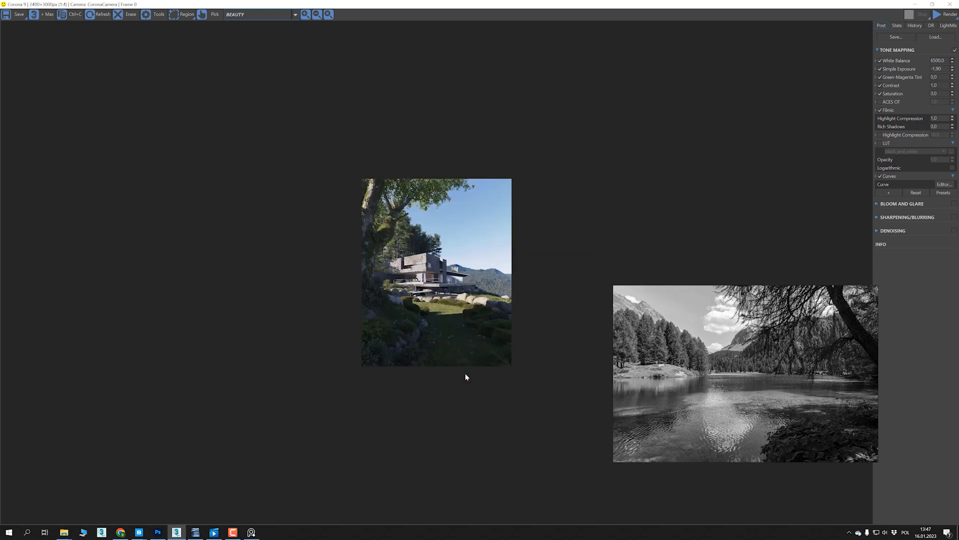
scroll(580, 231, up, 1)
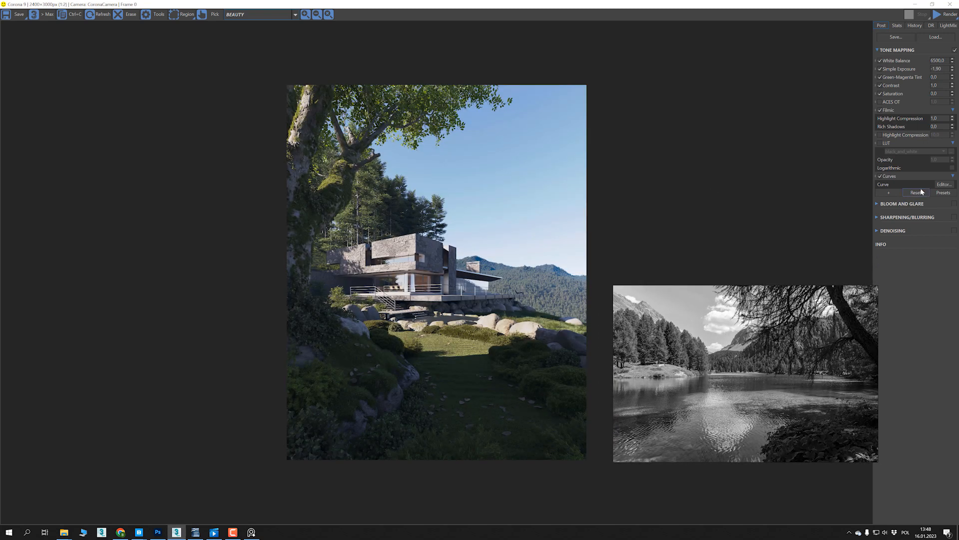
- Turn on the black_and_white LUT, compare the lake photo at several spots over the render, and leave it just right of the image
click(880, 143)
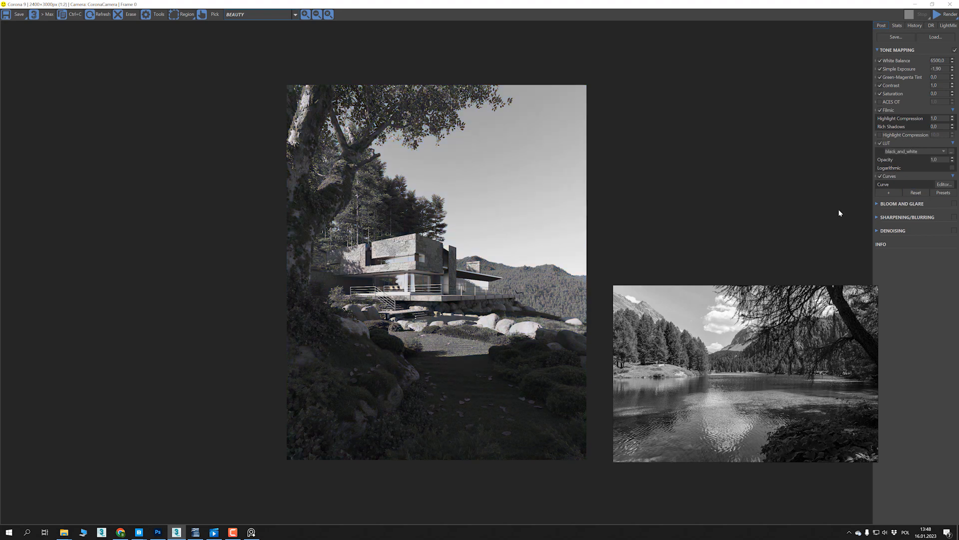
drag(744, 362, 165, 310)
drag(259, 335, 224, 344)
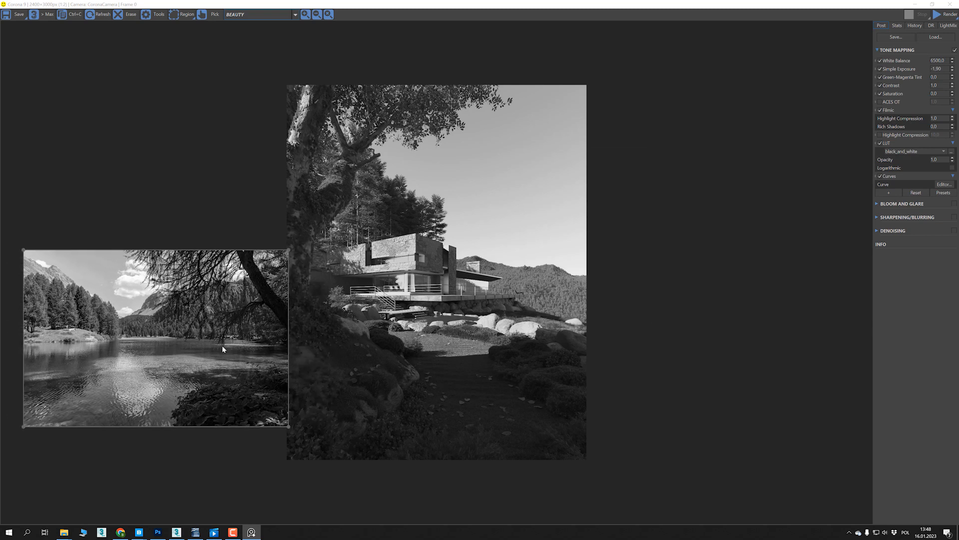
drag(205, 346, 519, 230)
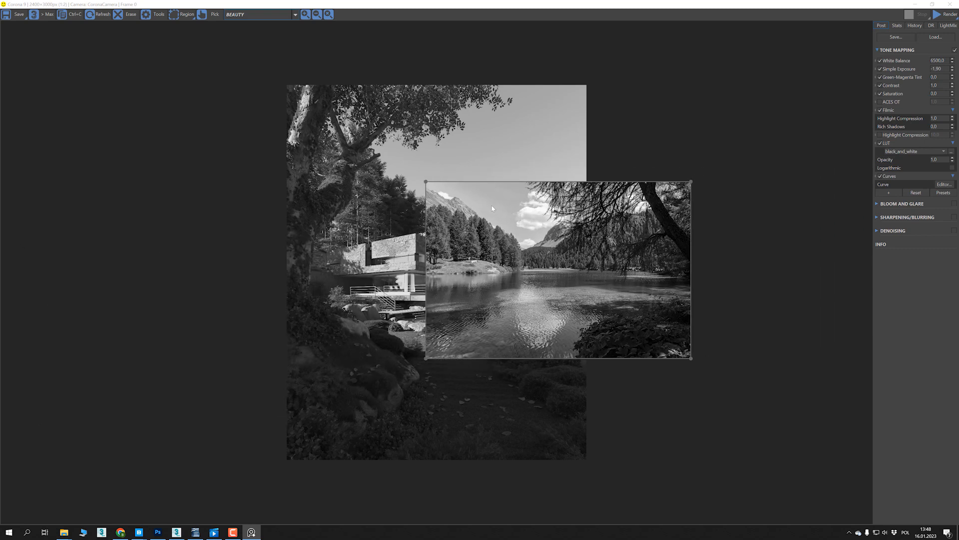
drag(537, 247, 407, 358)
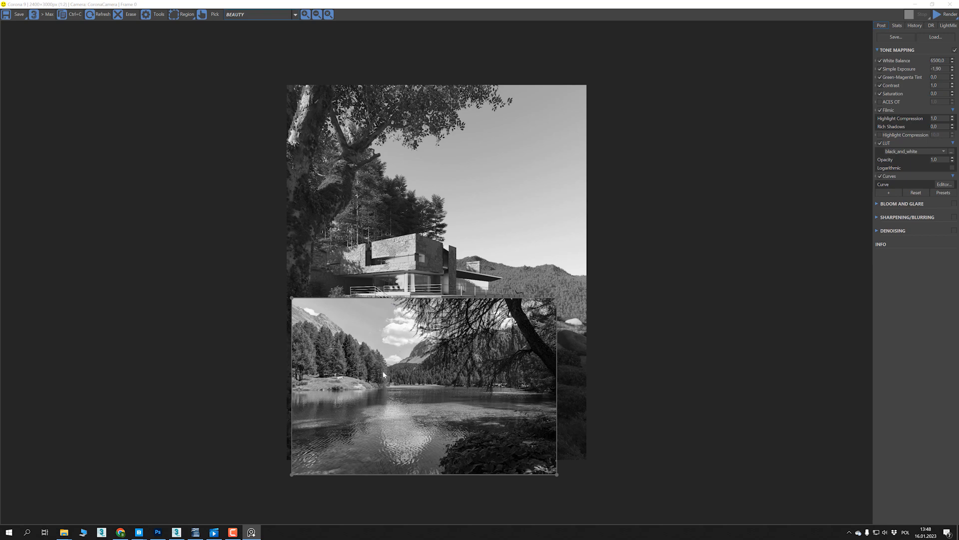
drag(411, 371, 725, 258)
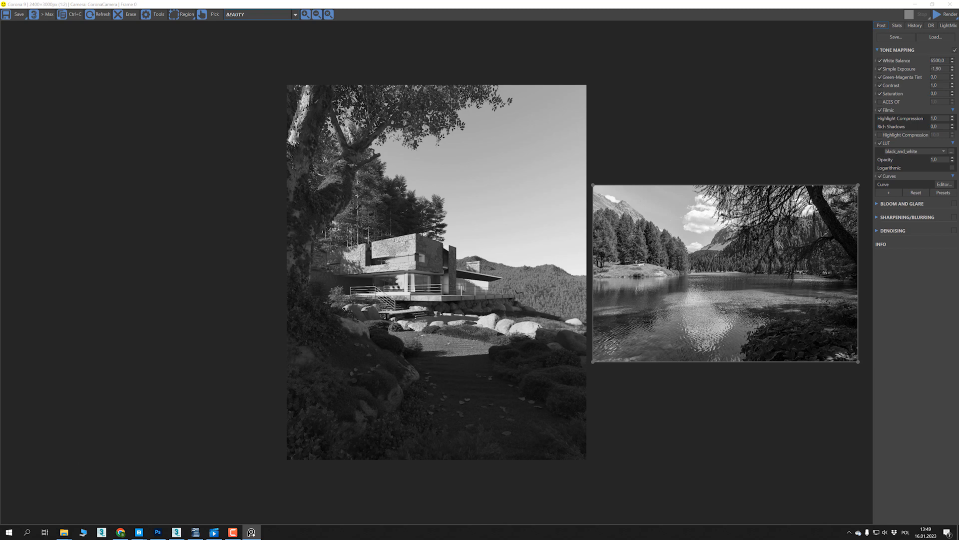
- Reset Simple Exposure to 0 and lay the lake photo over the render's sky to compare brightness
click(83, 364)
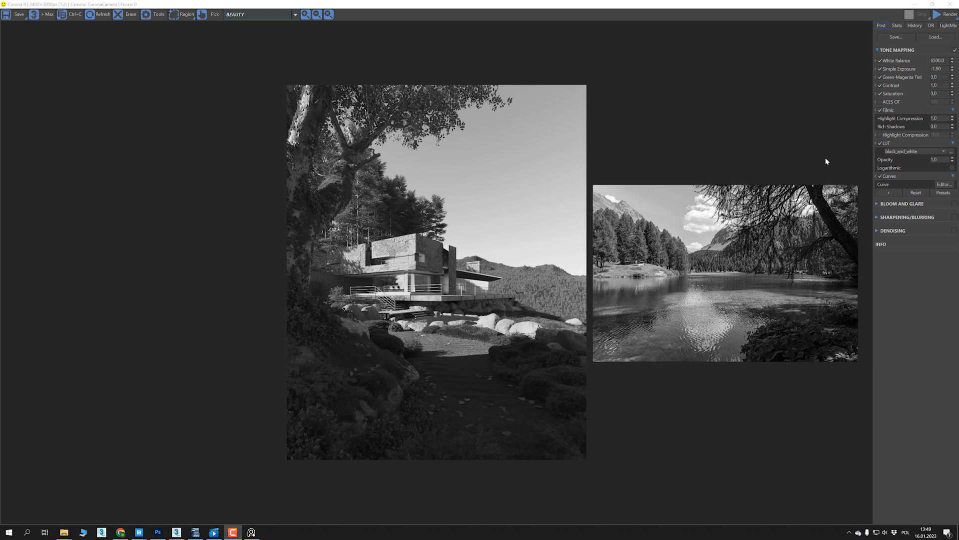
right_click(952, 70)
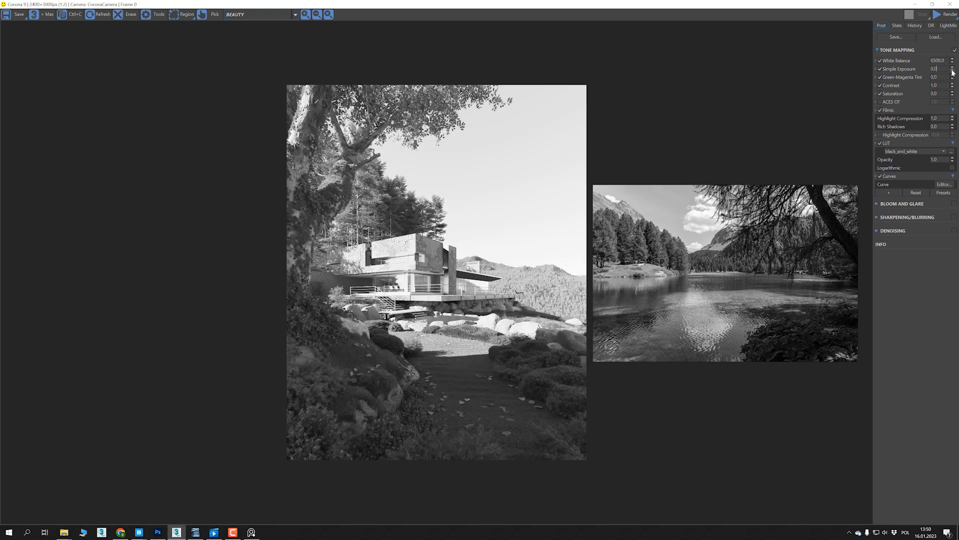
drag(699, 233, 640, 158)
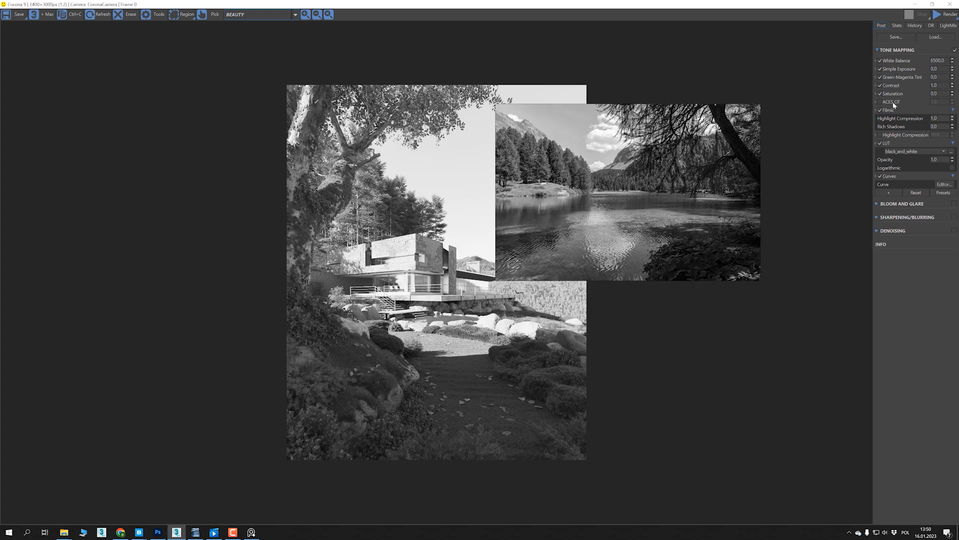
- Set Simple Exposure to -2 and place the lake photo on the empty area to the left of the villa render
drag(951, 69, 951, 163)
drag(585, 128, 224, 326)
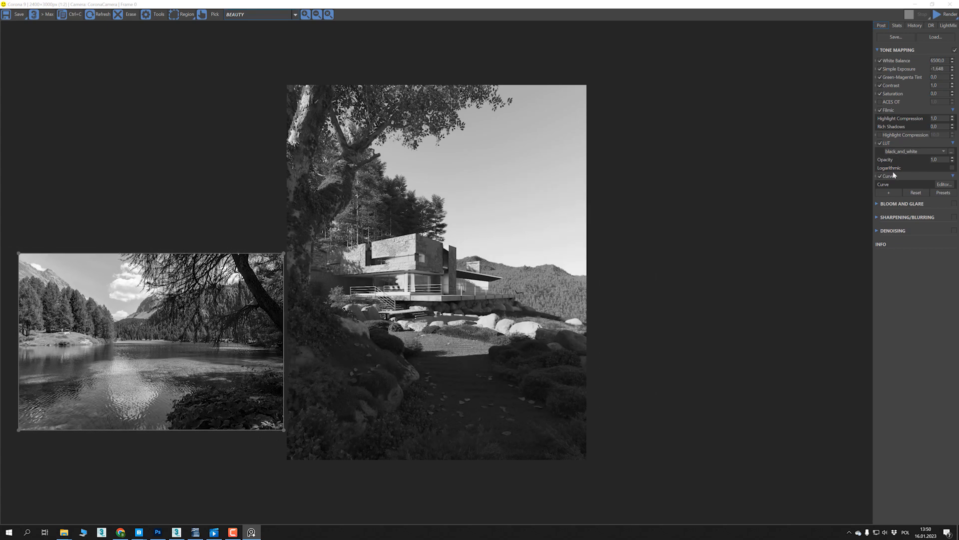
double_click(937, 68)
text(-2)
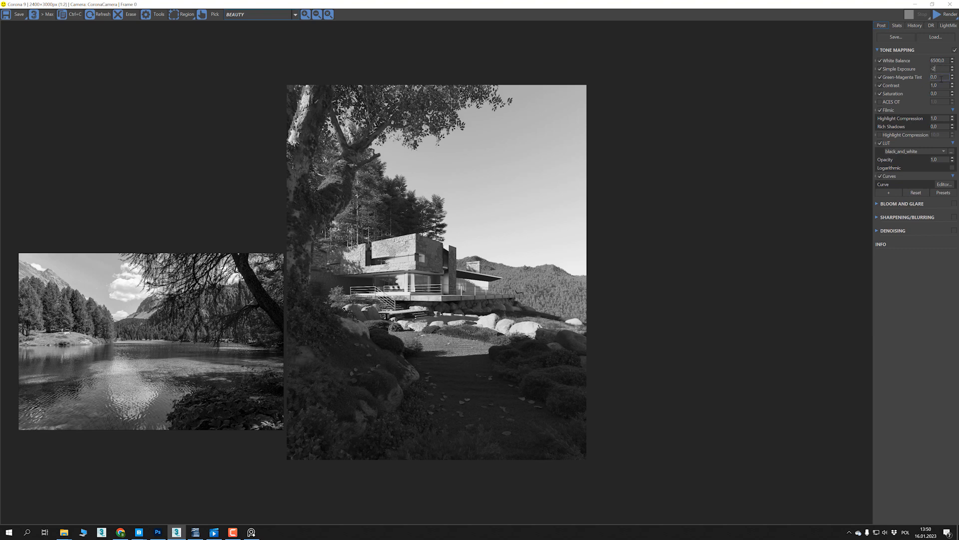
key(Return)
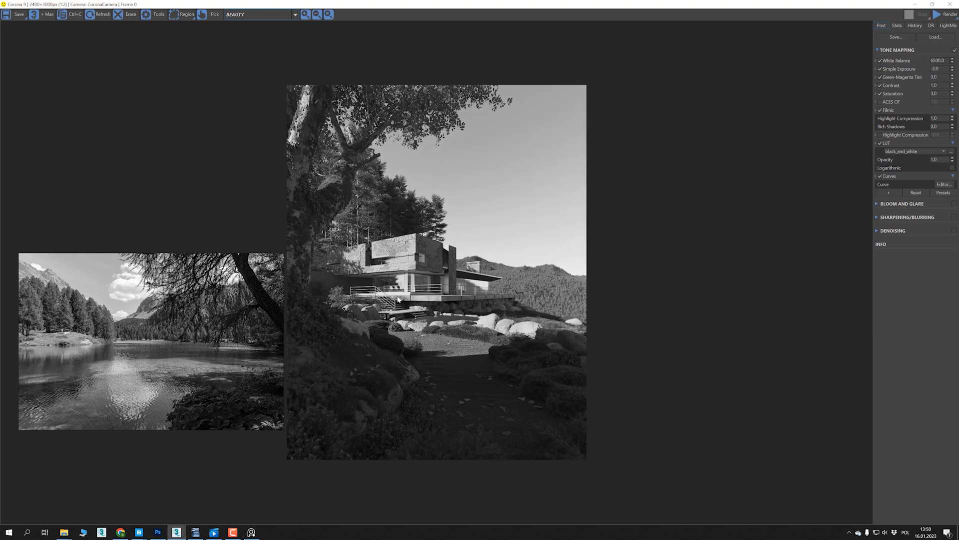
drag(239, 312, 230, 256)
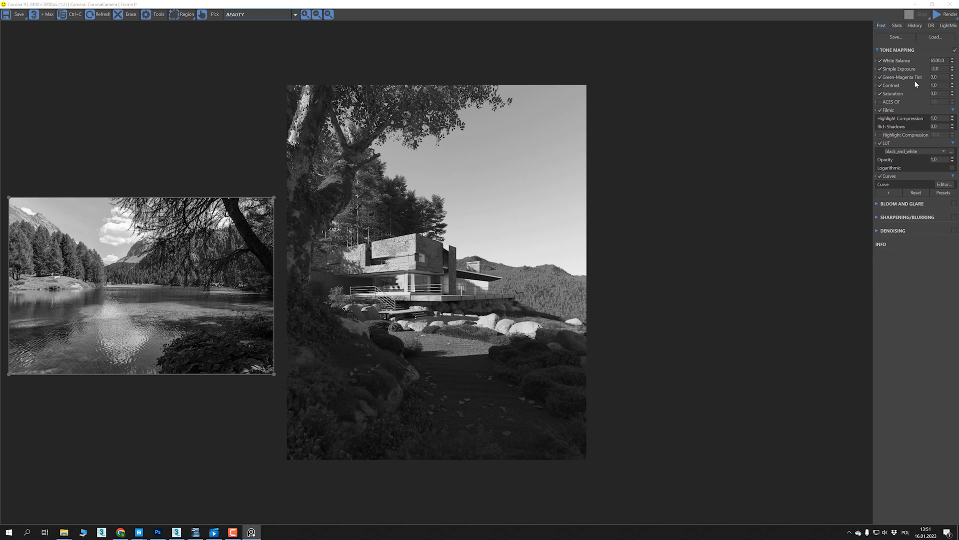
- Try small White Balance and Simple Exposure changes and Rich Shadows at 1.0, restoring White Balance to 6500, exposure to -2 and Rich Shadows to 0
click(952, 60)
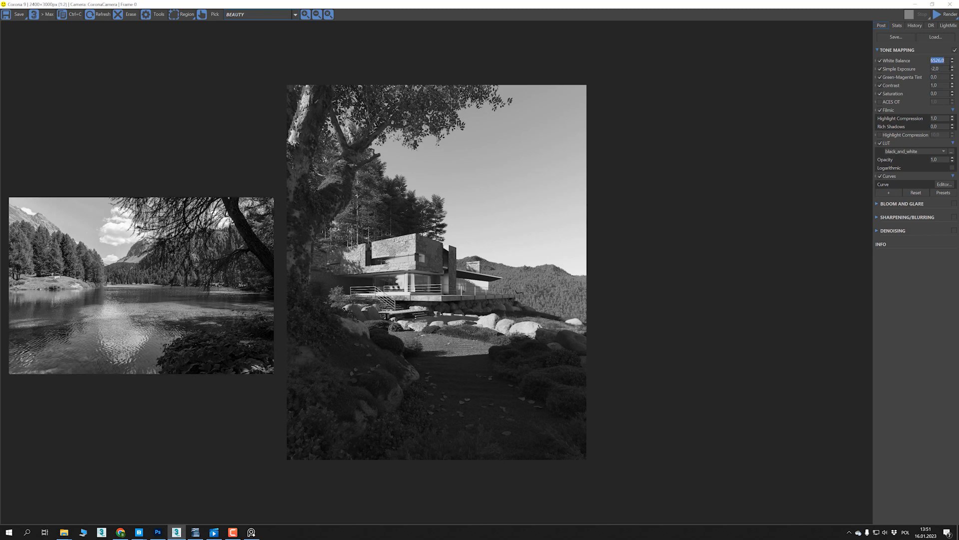
click(952, 62)
drag(952, 70, 930, 69)
text(-2)
key(Return)
drag(953, 129, 958, 79)
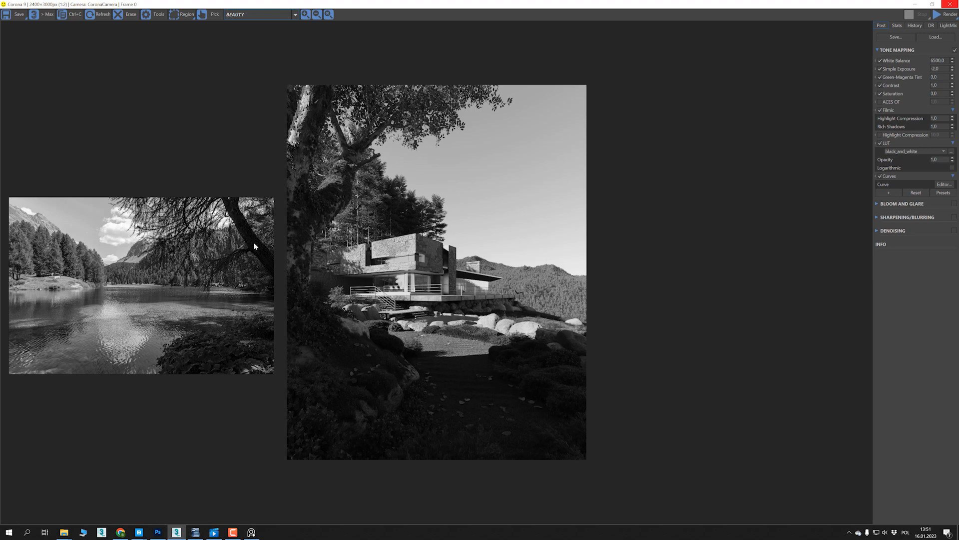
right_click(953, 128)
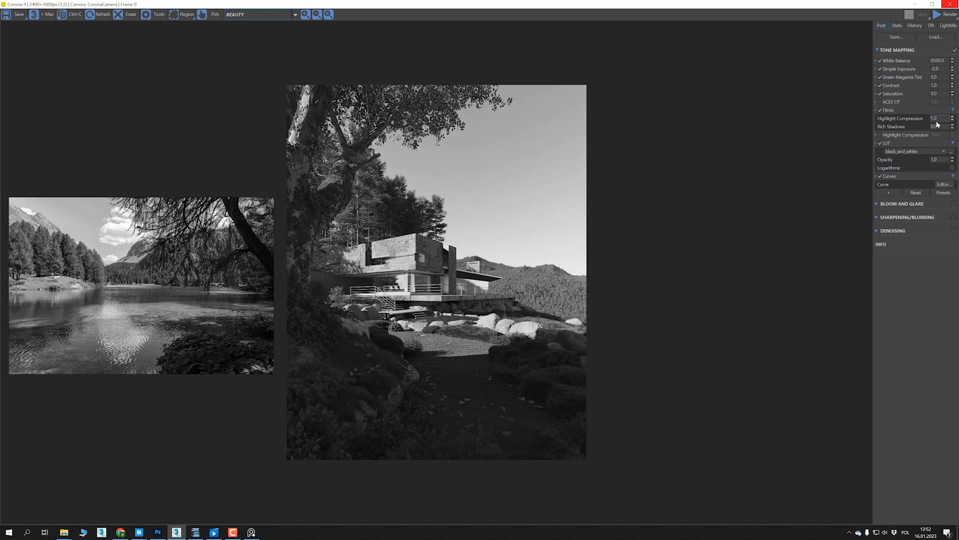
- Compare the lake photo over the render's sky and right edge, and turn off Always On Top for the photo window
drag(177, 208, 753, 112)
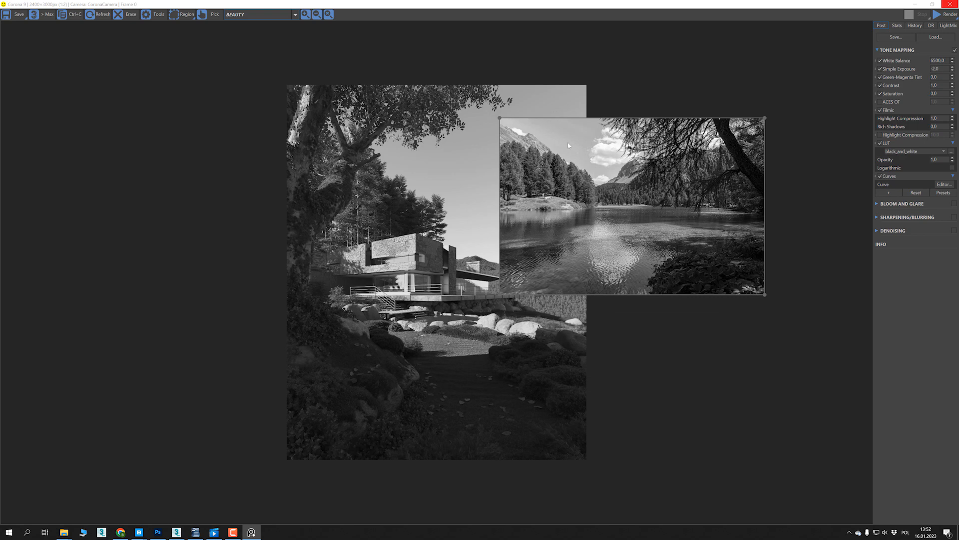
drag(580, 161, 590, 230)
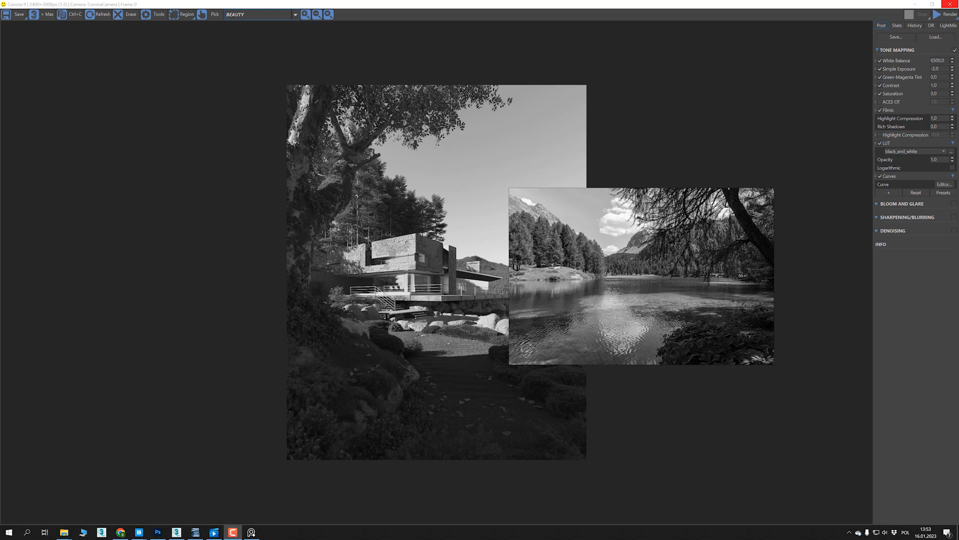
right_click(680, 267)
mouse_move(717, 354)
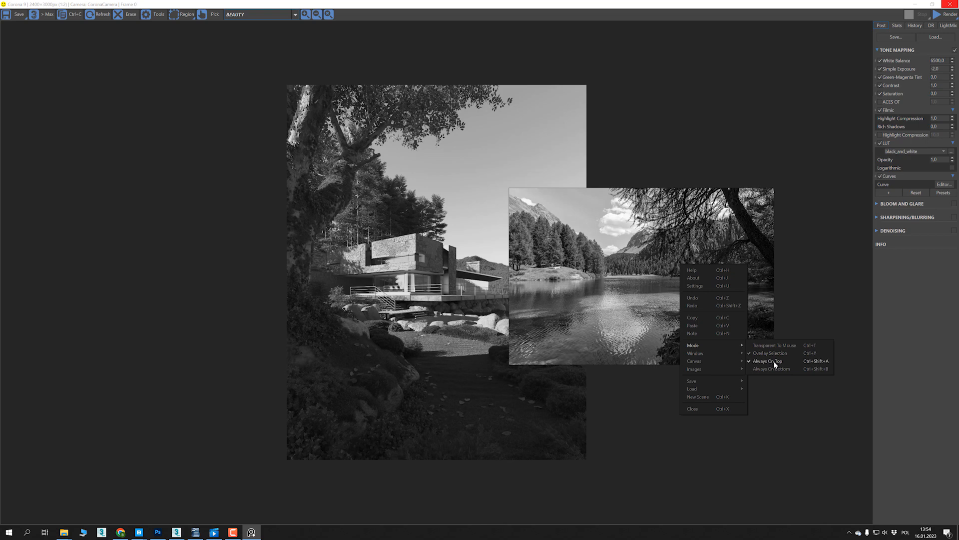
click(775, 365)
click(710, 72)
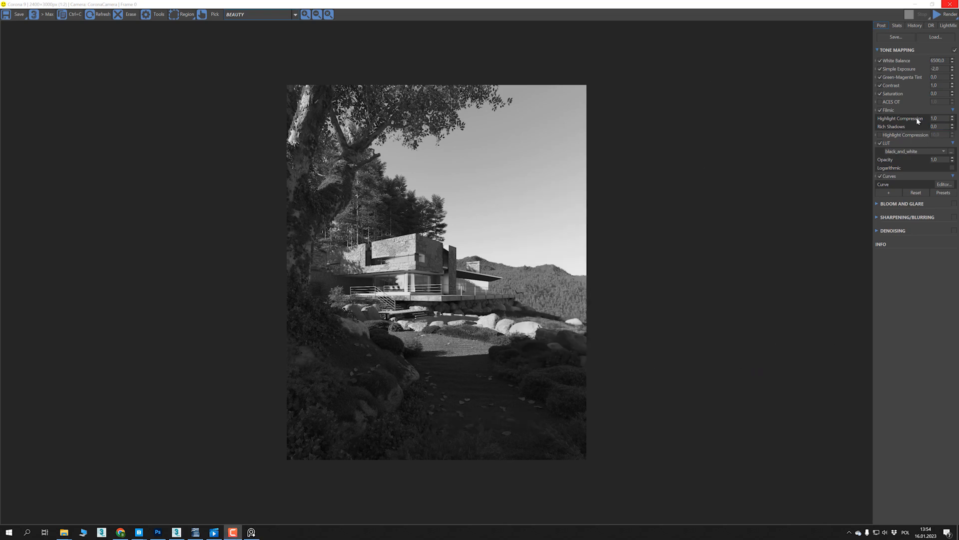
- Disable the Filmic operator, try a lower Simple Exposure, and return Simple Exposure to 0
click(880, 110)
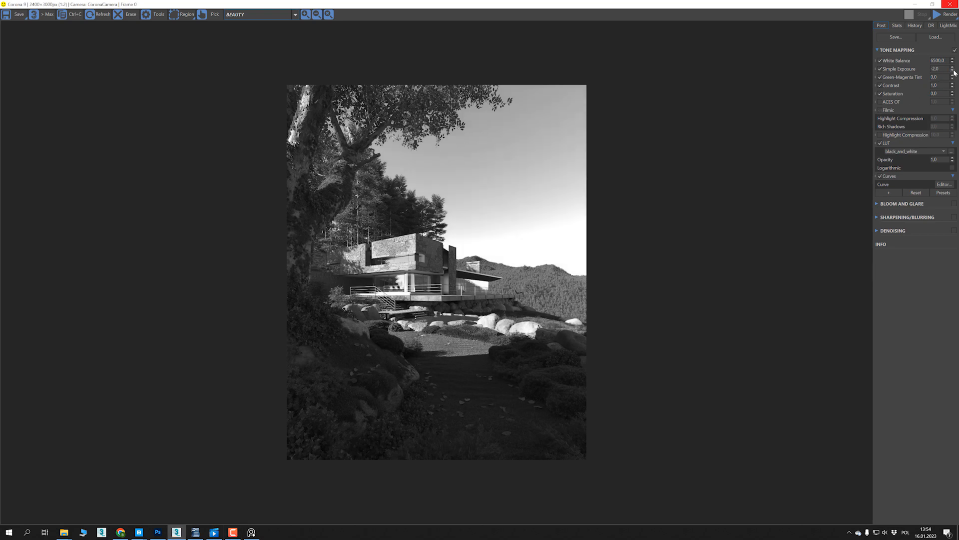
right_click(952, 68)
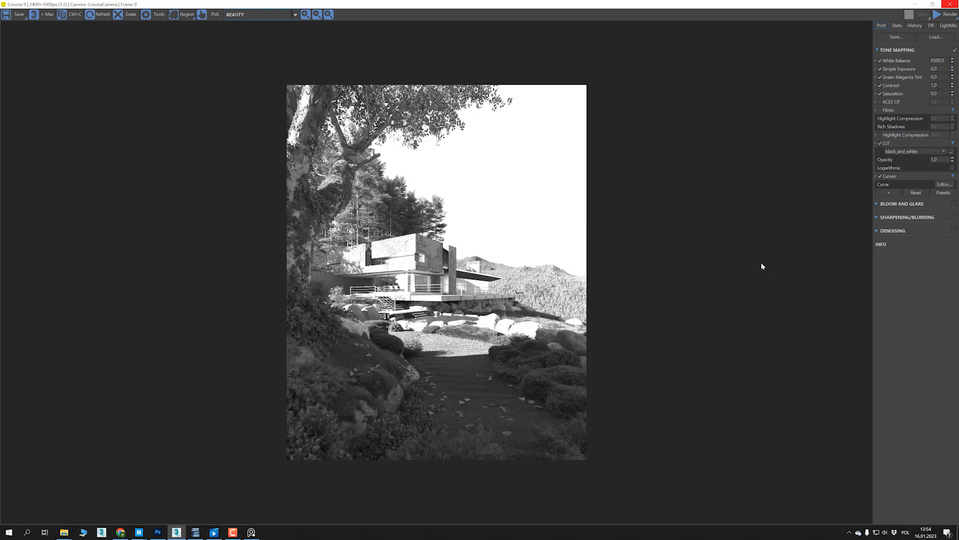
drag(952, 71, 944, 124)
double_click(946, 69)
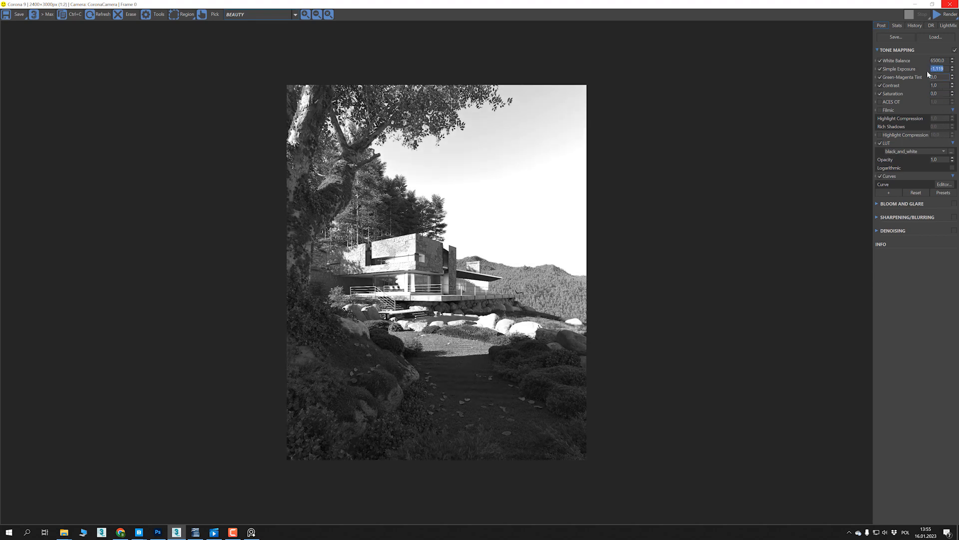
text(0)
key(Tab)
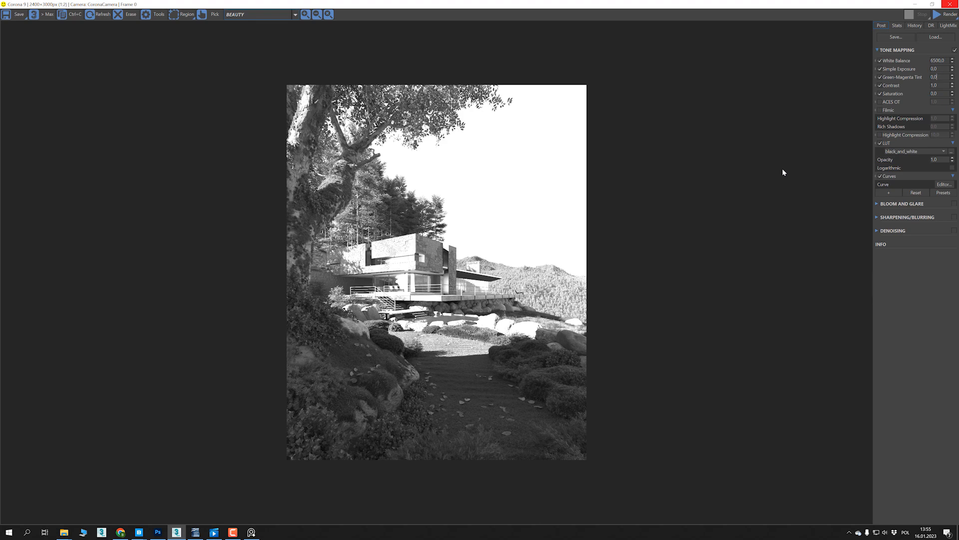
- Examine the list of tone mapping operators that can be added to the stack, leaving it without adding any
click(893, 193)
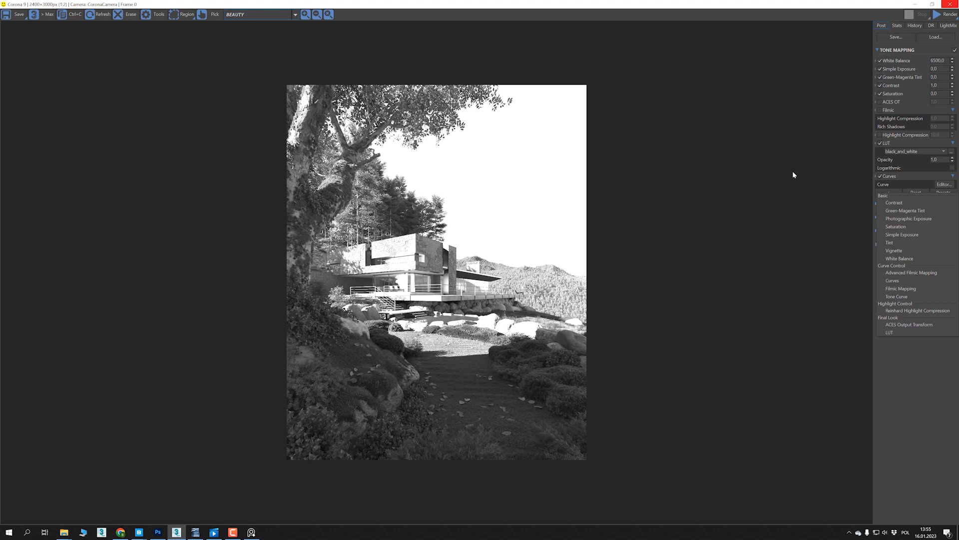
click(803, 7)
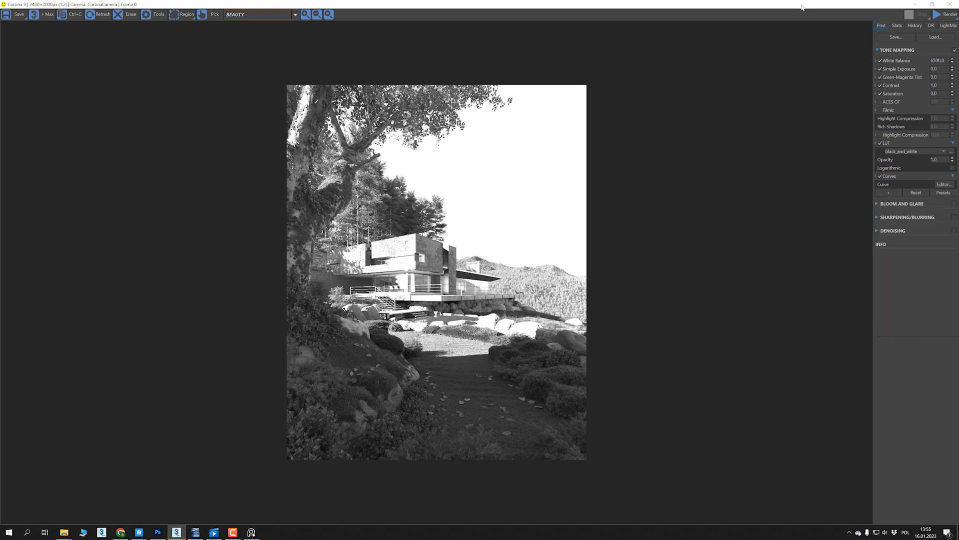
click(888, 193)
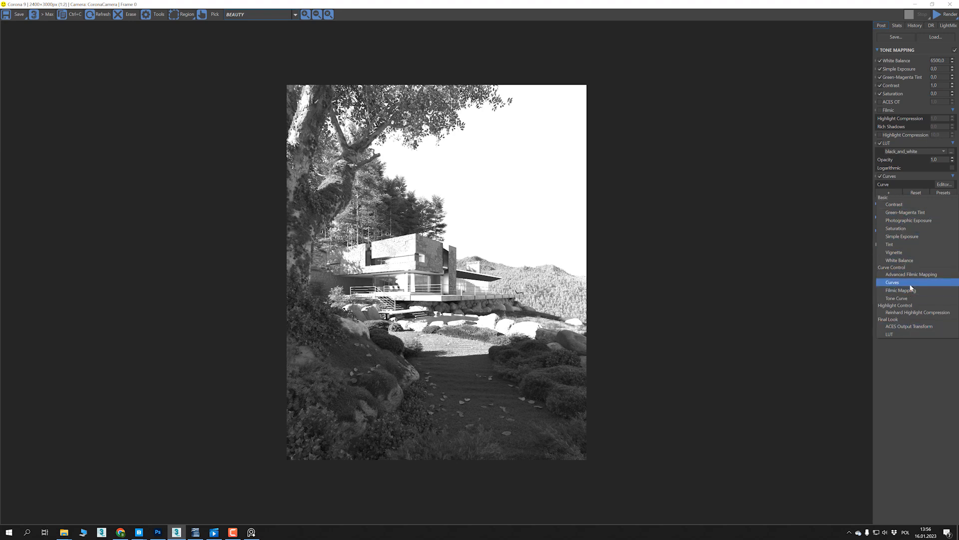
click(772, 5)
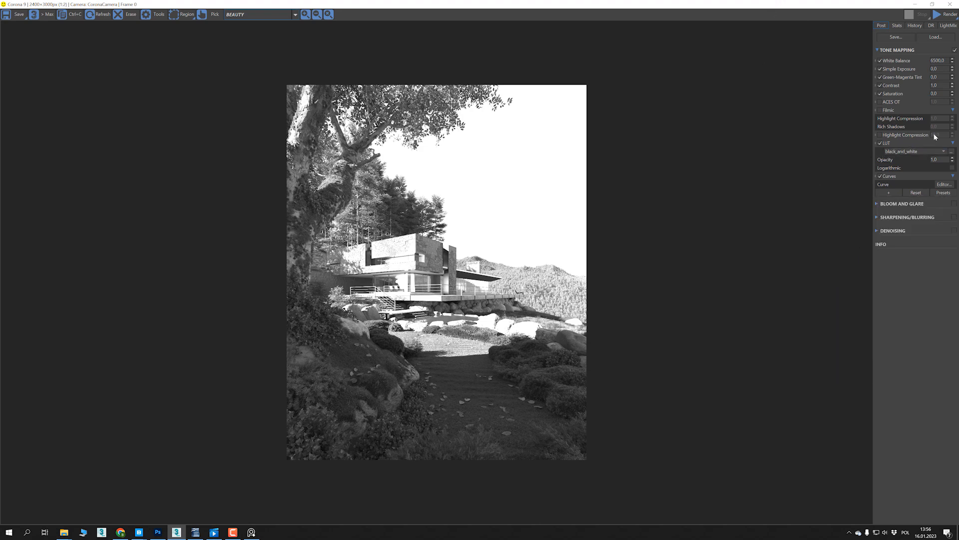
- Delete the ACES OT, Filmic and Highlight Compression operators from the tone mapping stack
right_click(894, 102)
click(904, 106)
right_click(891, 102)
click(904, 105)
right_click(890, 101)
click(903, 105)
- Delete the Saturation, Contrast, Green-Magenta Tint and White Balance operators from the tone mapping stack
right_click(889, 93)
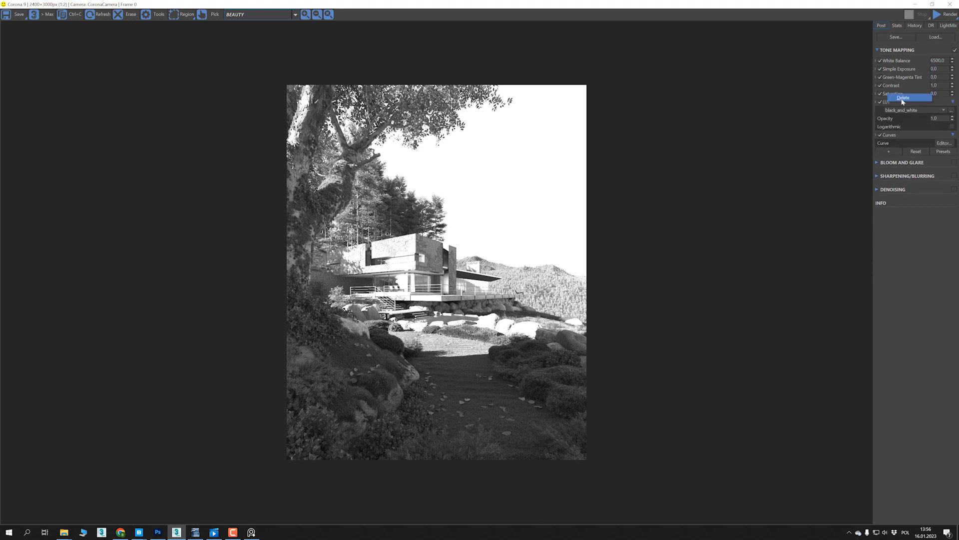
click(903, 98)
right_click(895, 86)
click(907, 87)
right_click(906, 77)
click(910, 82)
right_click(897, 59)
click(900, 63)
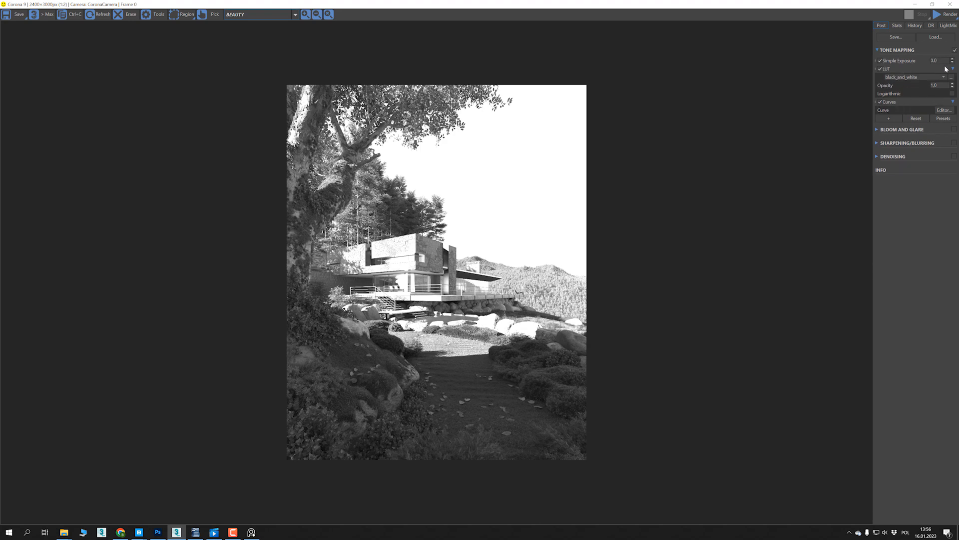
- Collapse the LUT settings, open the Curve Editor, and enlarge it in the empty space beside the villa render
click(894, 68)
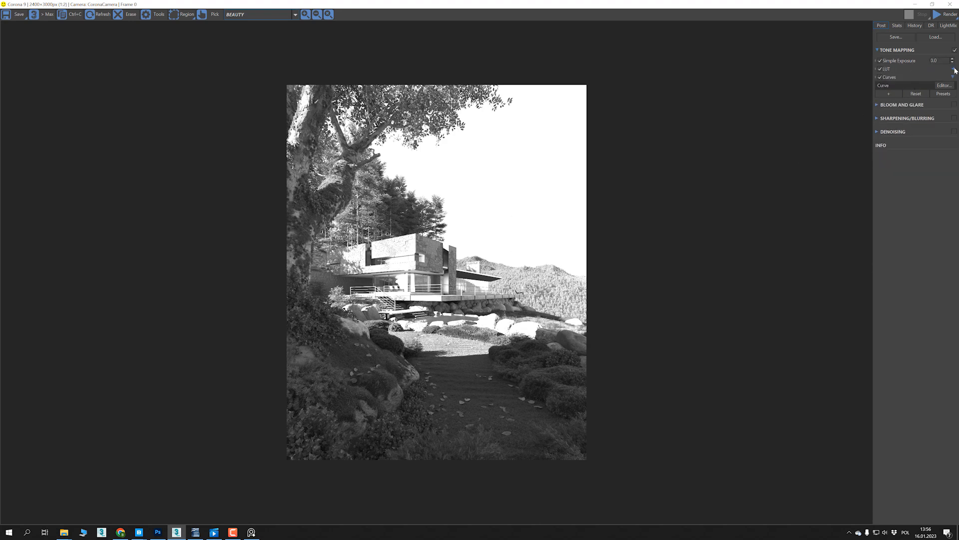
click(944, 86)
drag(720, 248, 870, 358)
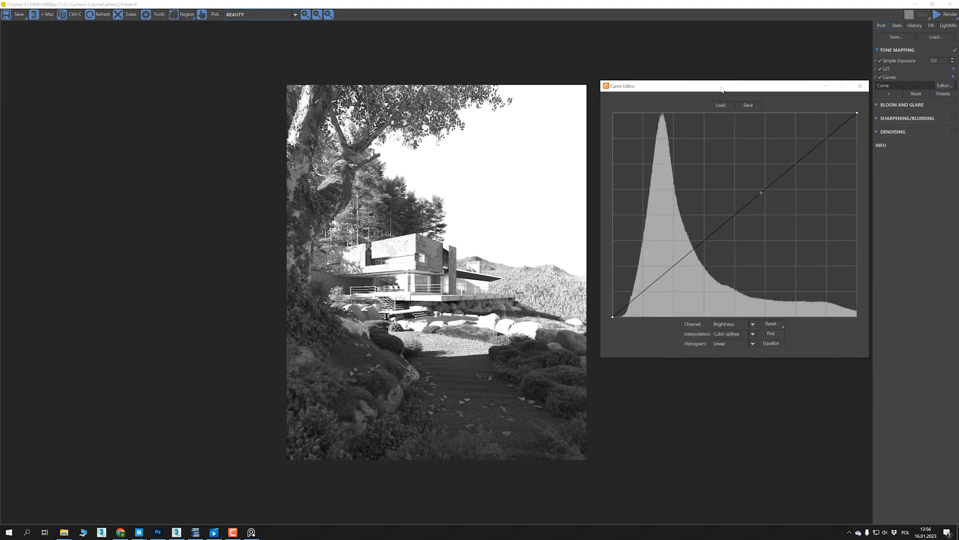
drag(723, 88, 713, 95)
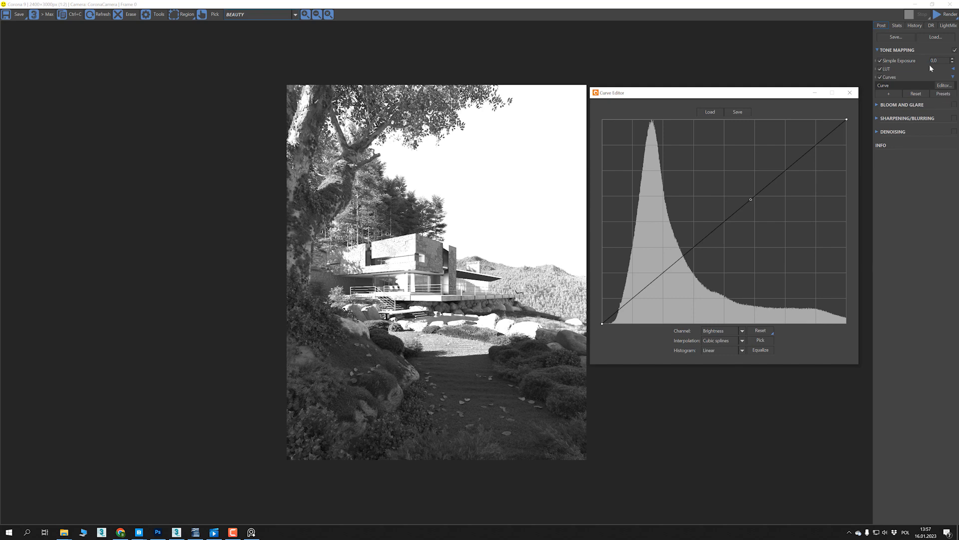
- Try lowering Simple Exposure to about -2.3 while checking the brightness histogram, and set it back to 0
click(140, 393)
drag(952, 61, 949, 108)
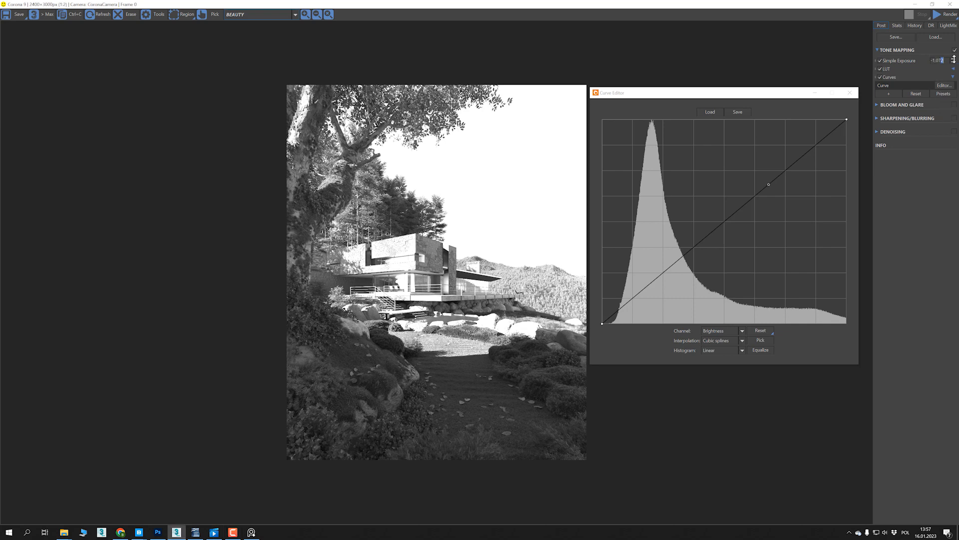
drag(953, 61, 951, 116)
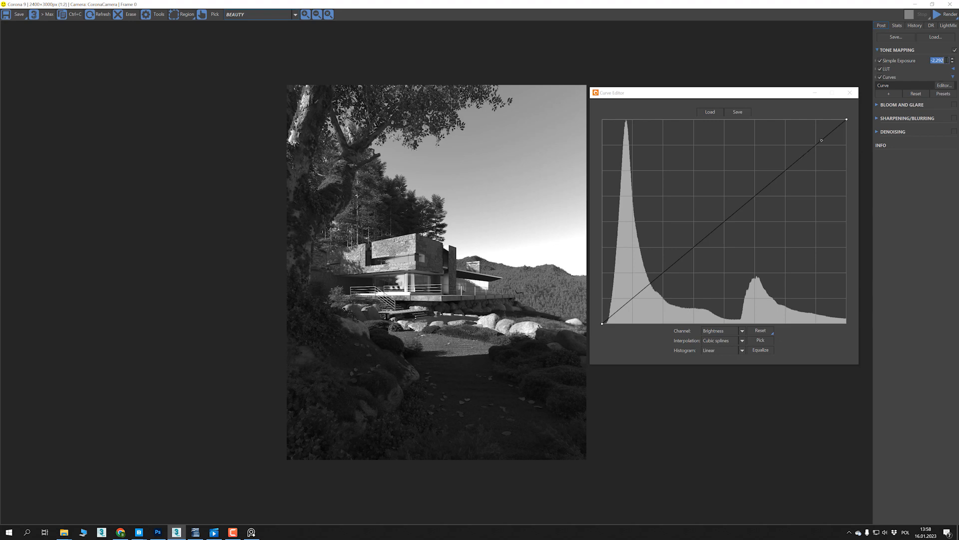
text(0)
key(Return)
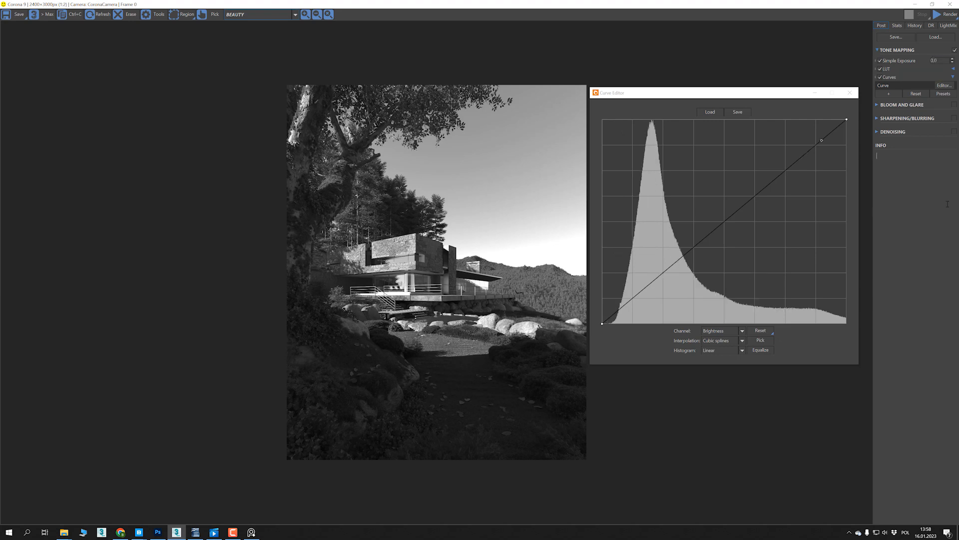
- Add a Contrast operator directly below Simple Exposure, and reopen the Curve Editor at a large size
click(887, 93)
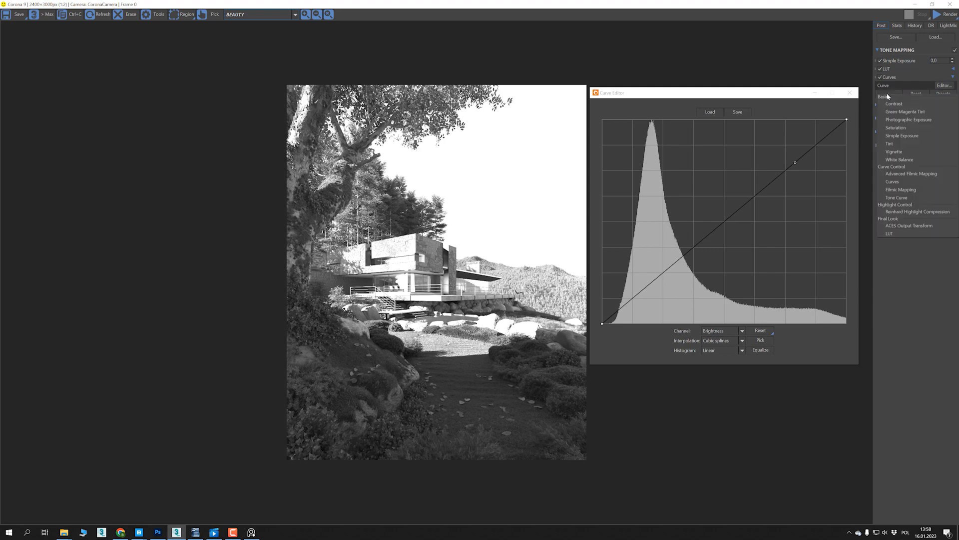
click(912, 104)
drag(896, 95, 895, 66)
click(944, 94)
drag(709, 256, 861, 390)
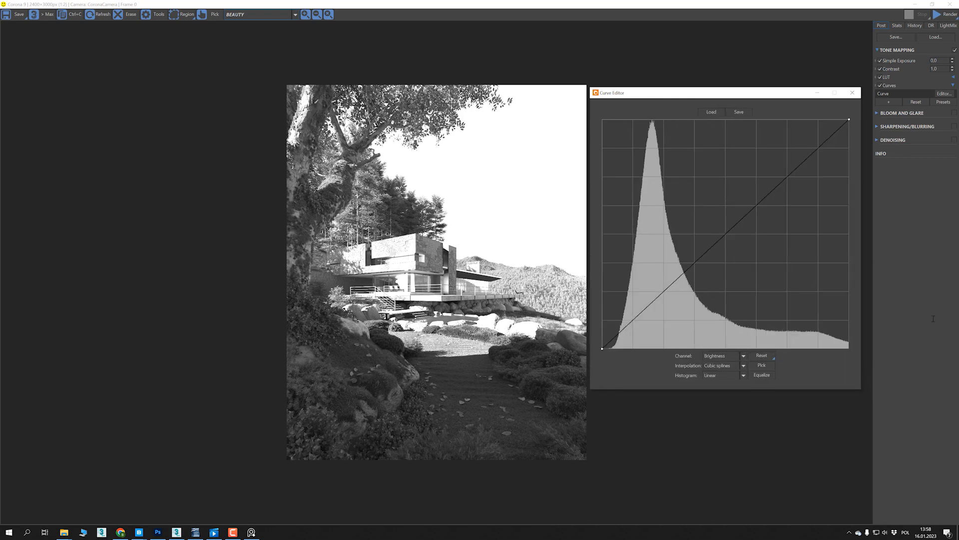
- Try Contrast values of 2, 4 and 10 while checking their effect on the histogram
double_click(941, 69)
text(2)
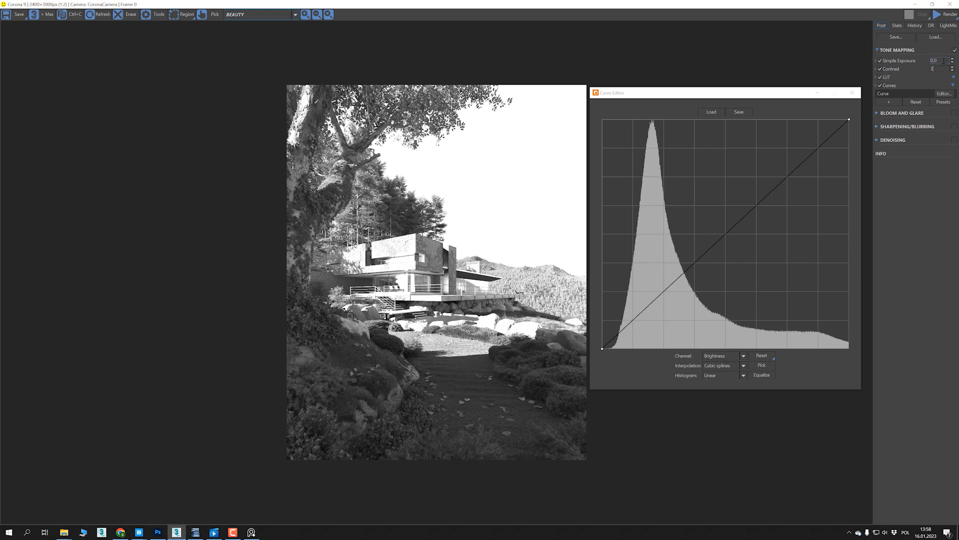
key(Return)
drag(943, 70, 927, 69)
text(4)
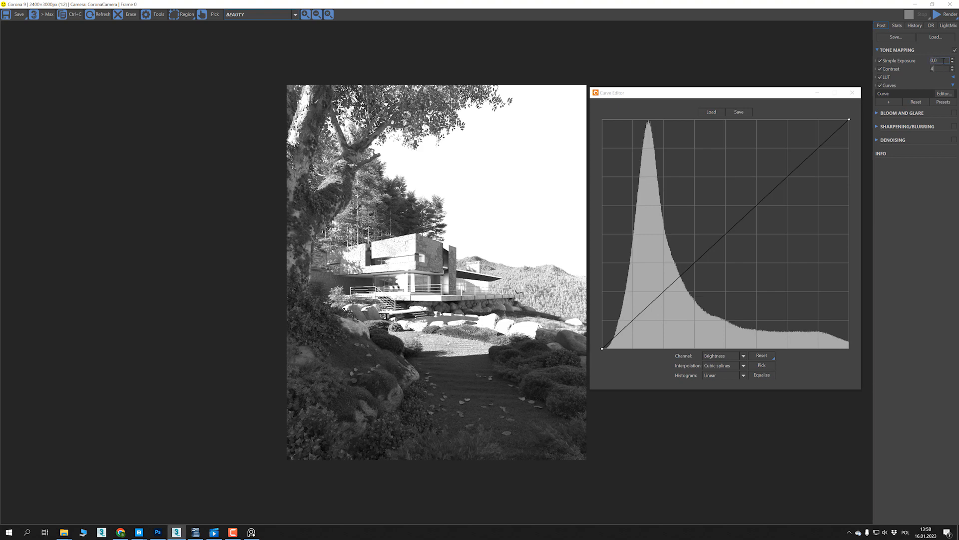
key(Return)
key(Tab)
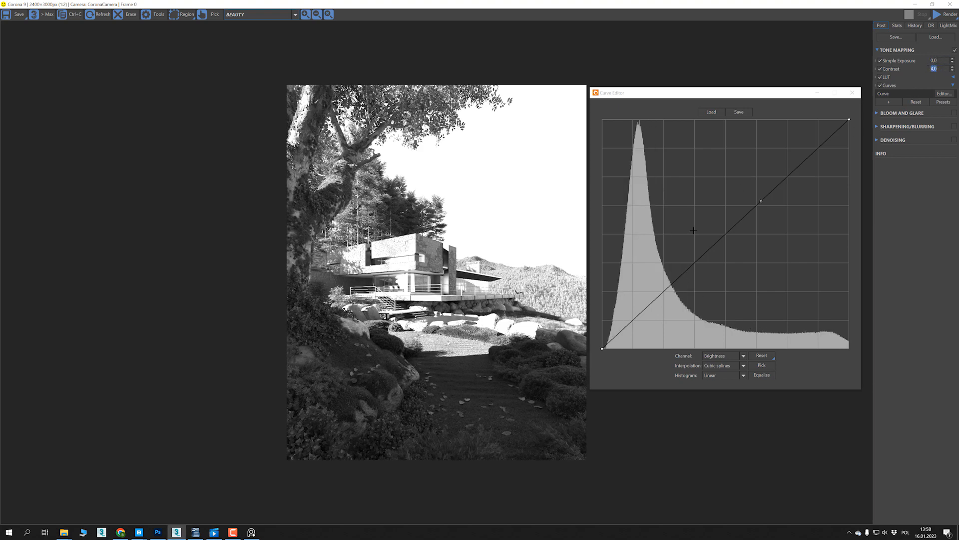
text(10)
key(Return)
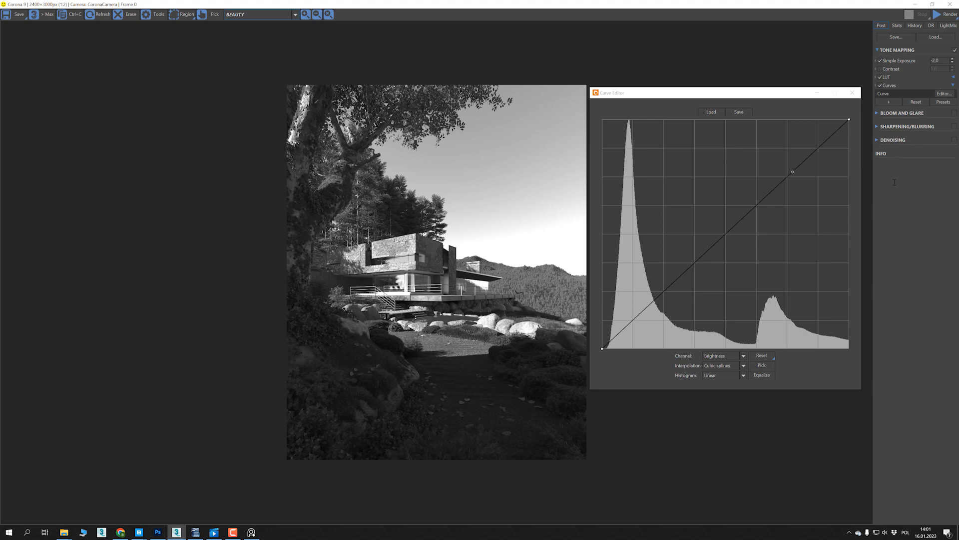
- Add a second Curves operator, open the first one's Curve Editor, and enlarge it beside the villa render
click(889, 102)
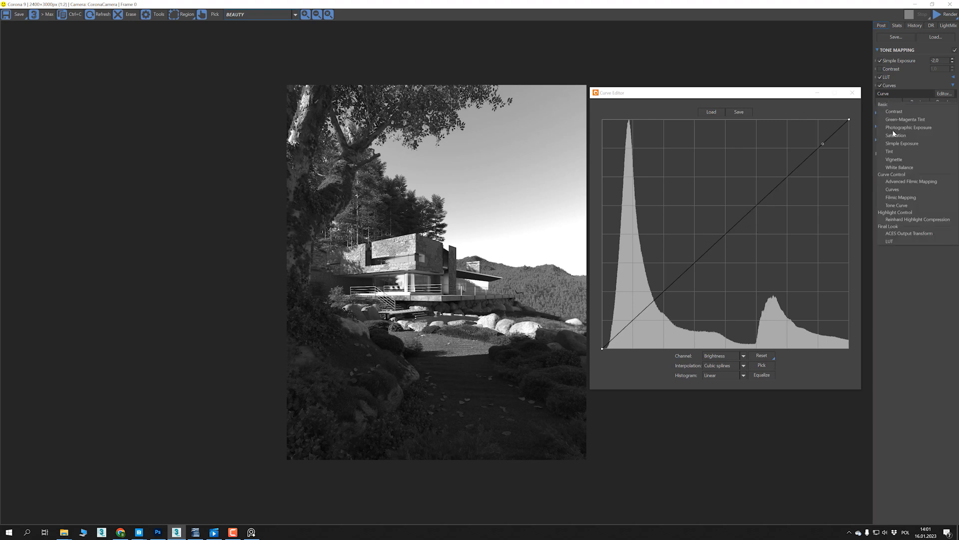
click(893, 190)
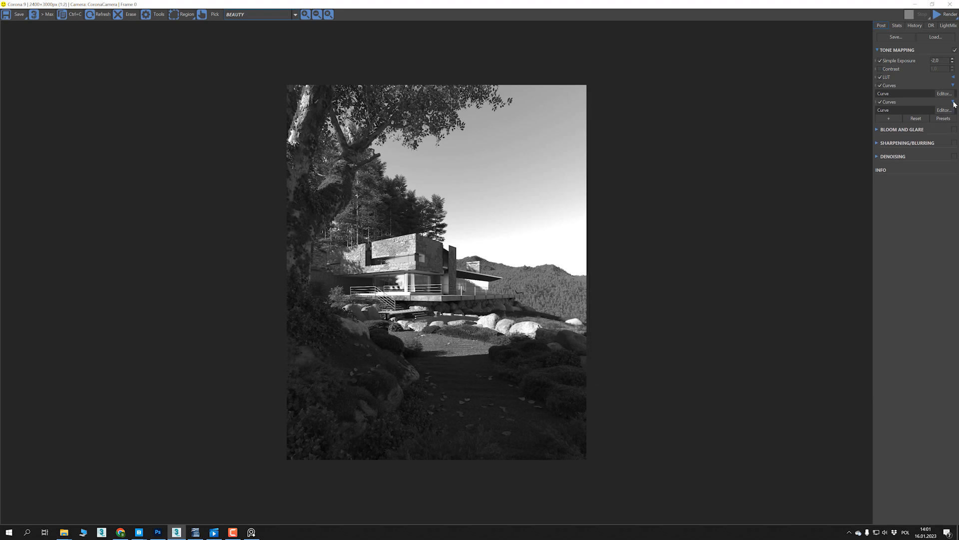
click(954, 102)
click(953, 102)
click(948, 95)
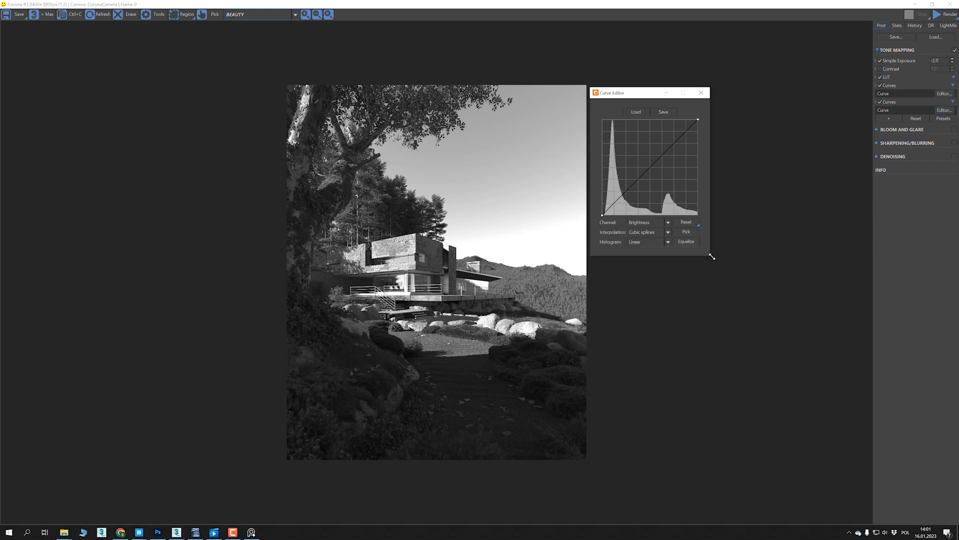
drag(709, 255, 858, 387)
drag(751, 91, 754, 88)
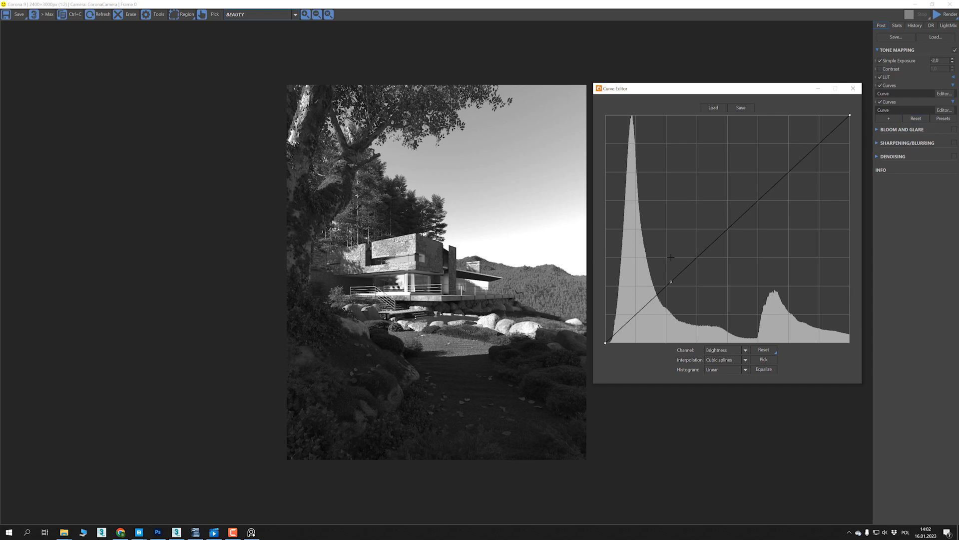
- Set Simple Exposure back to 0 and examine the full brightness range of the histogram in the Curve Editor
scroll(671, 258, down, 4)
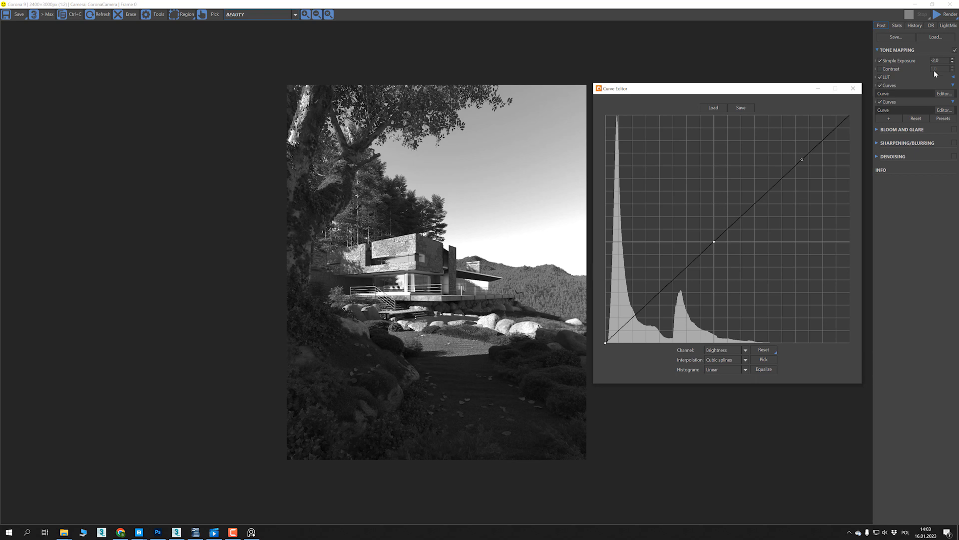
drag(942, 60, 923, 63)
text(0)
click(912, 184)
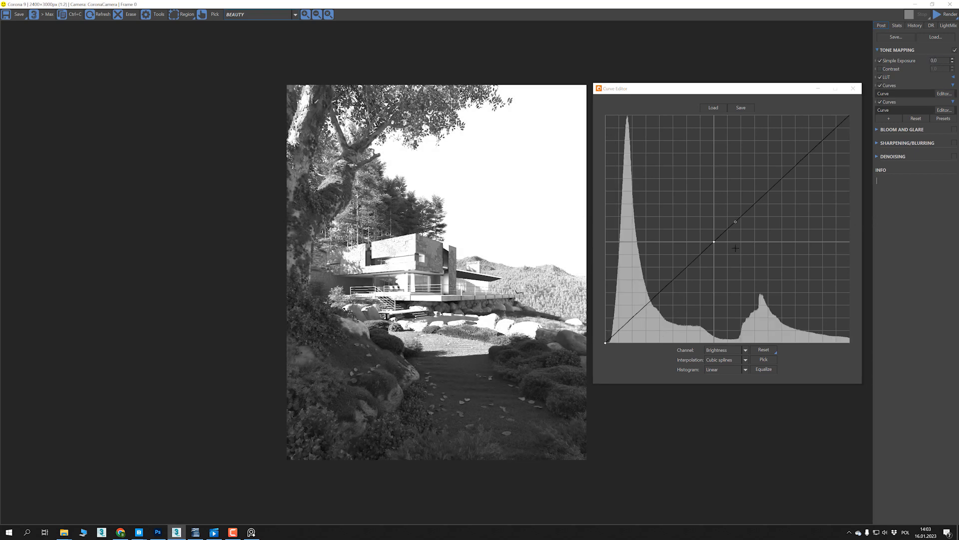
scroll(695, 259, down, 2)
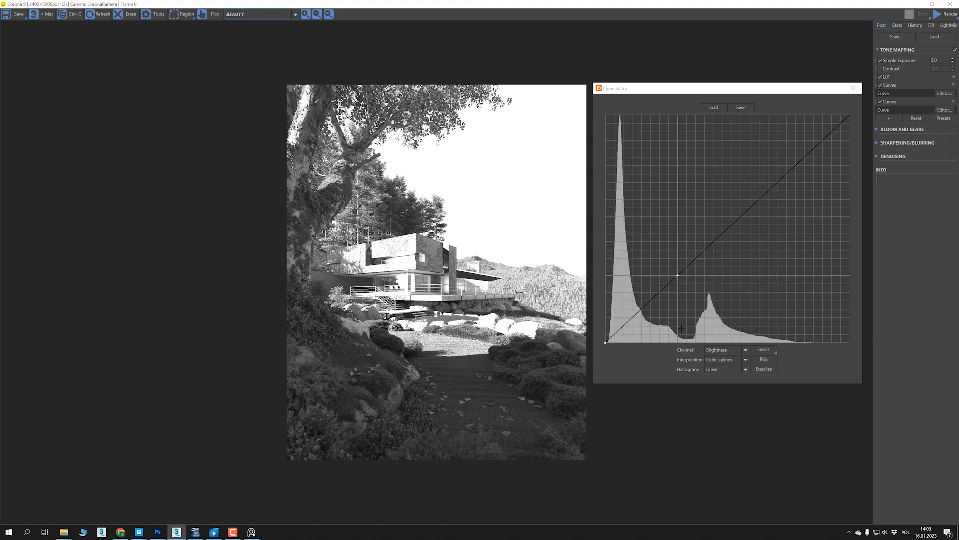
scroll(682, 329, up, 2)
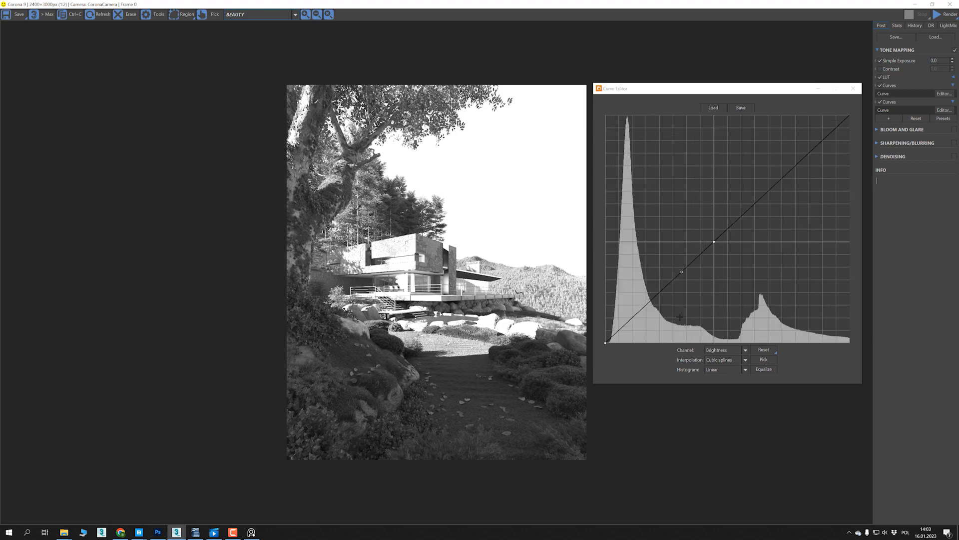
- Try pulling the first curve down from its midpoint to darken the render, checking where the highlights fall on the histogram
click(714, 242)
drag(714, 241, 715, 288)
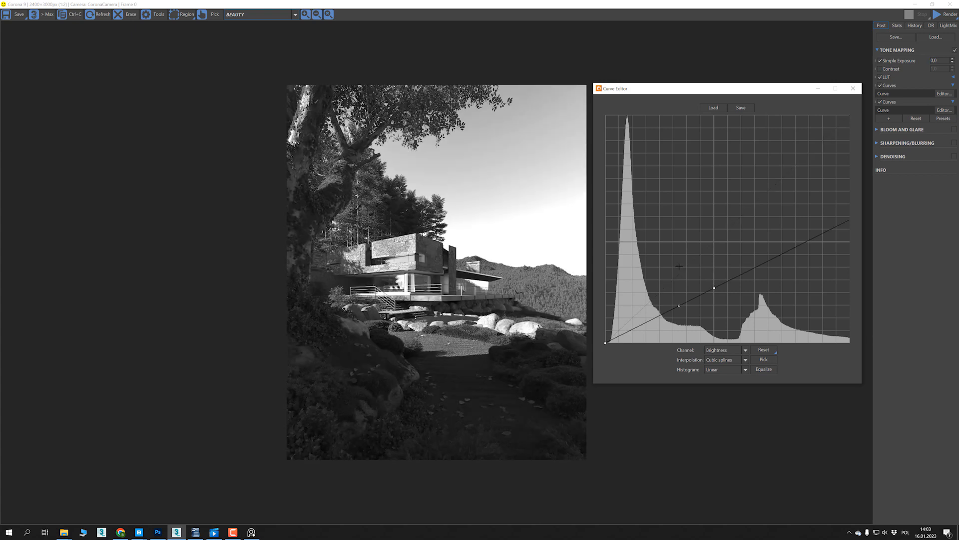
scroll(715, 285, down, 1)
click(745, 272)
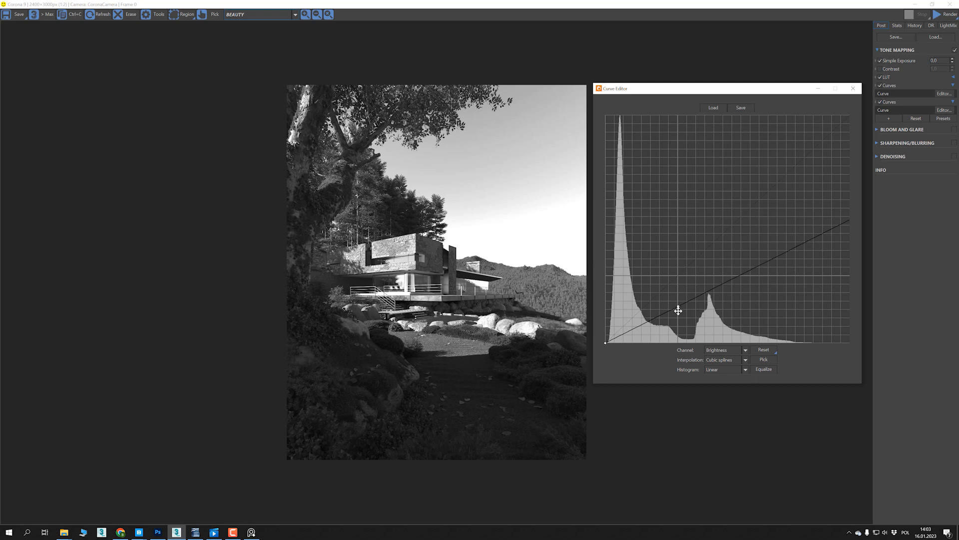
drag(678, 315, 677, 317)
scroll(678, 318, up, 1)
scroll(438, 251, up, 1)
scroll(433, 242, down, 1)
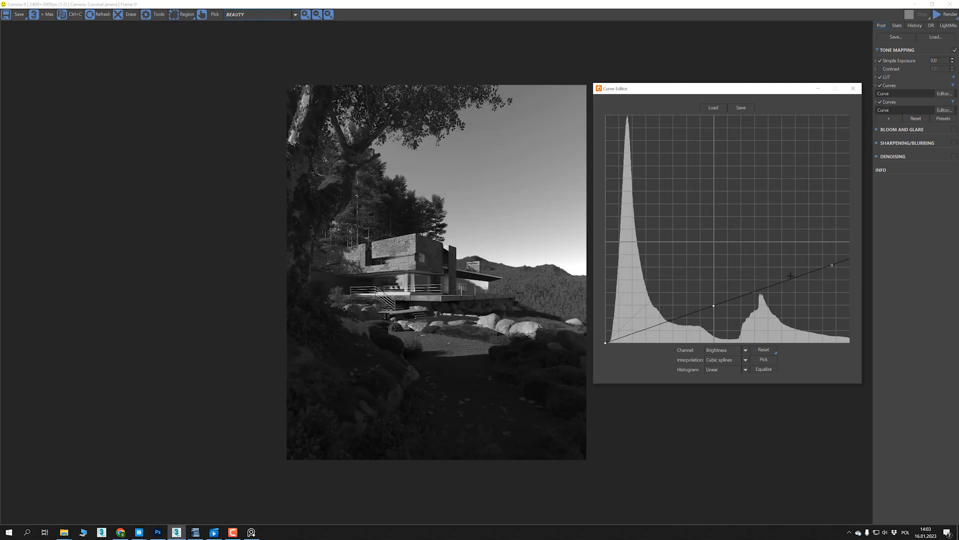
scroll(693, 266, down, 1)
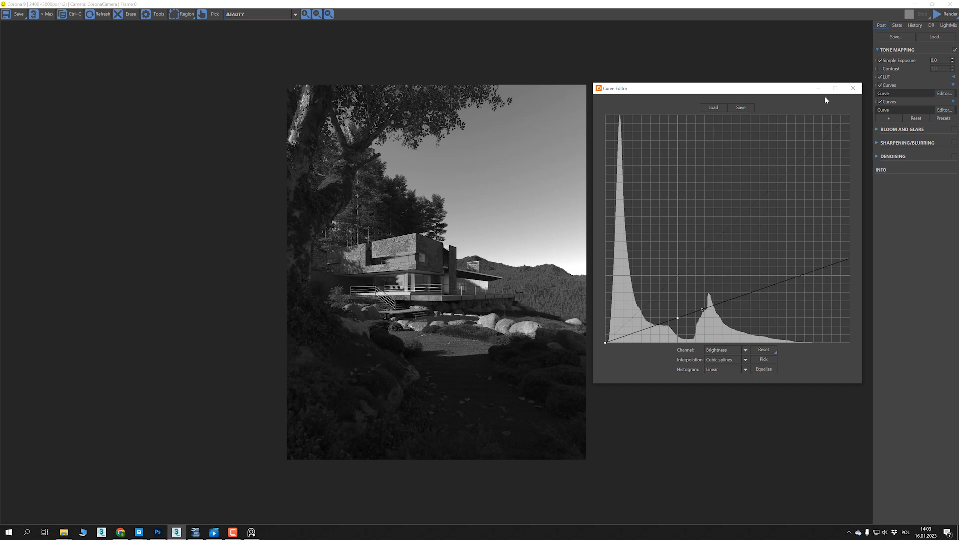
- Enlarge the second Curves operator's Curve Editor and try an added point that raises the darker midtones, keeping an upper point fixed
click(853, 88)
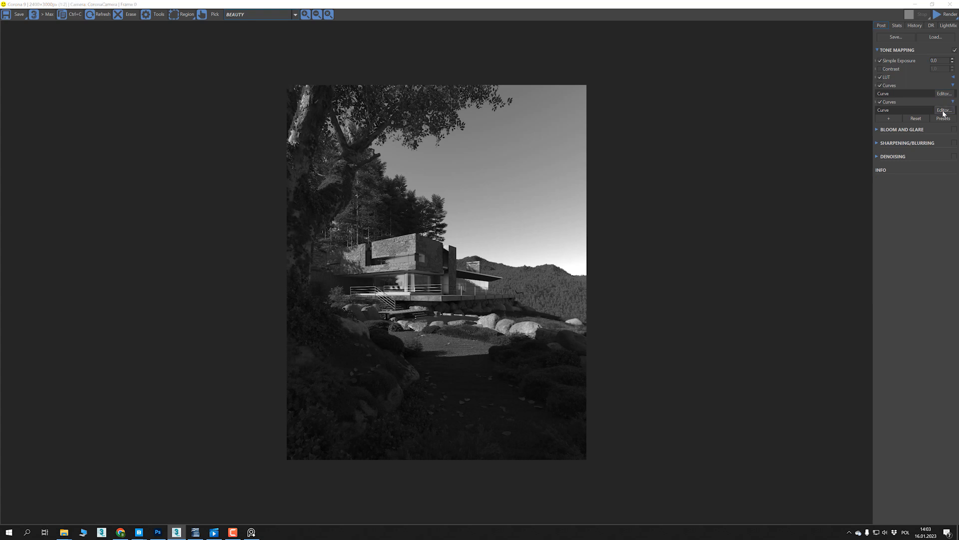
click(944, 111)
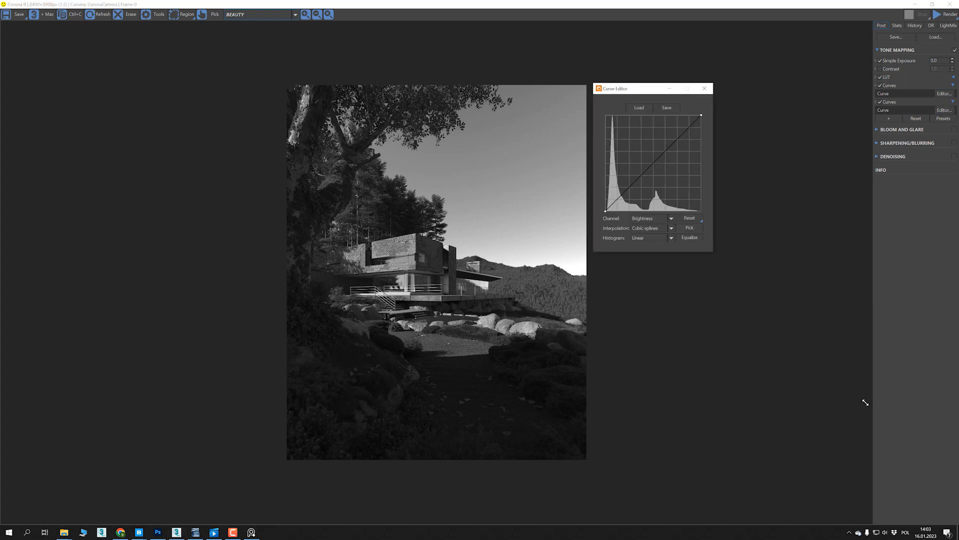
drag(863, 401, 865, 399)
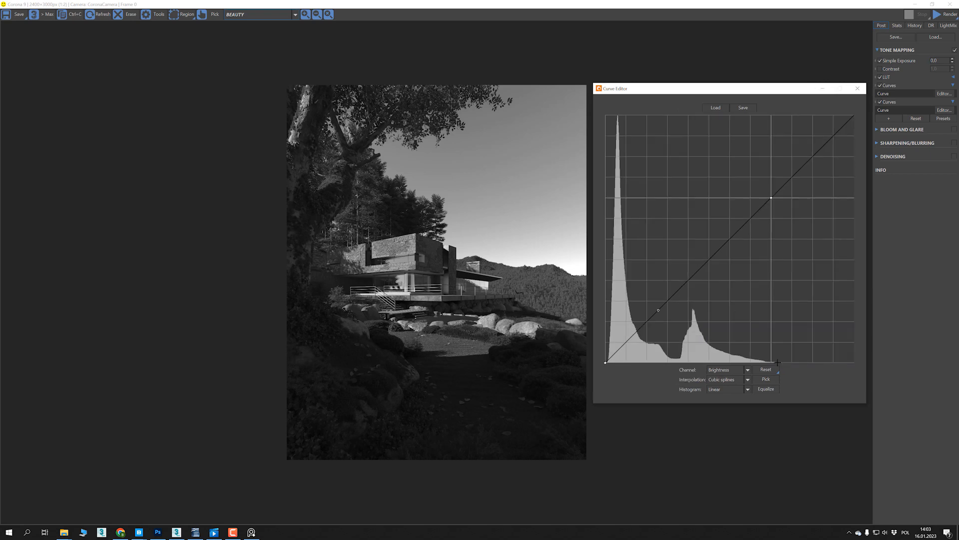
scroll(807, 361, up, 1)
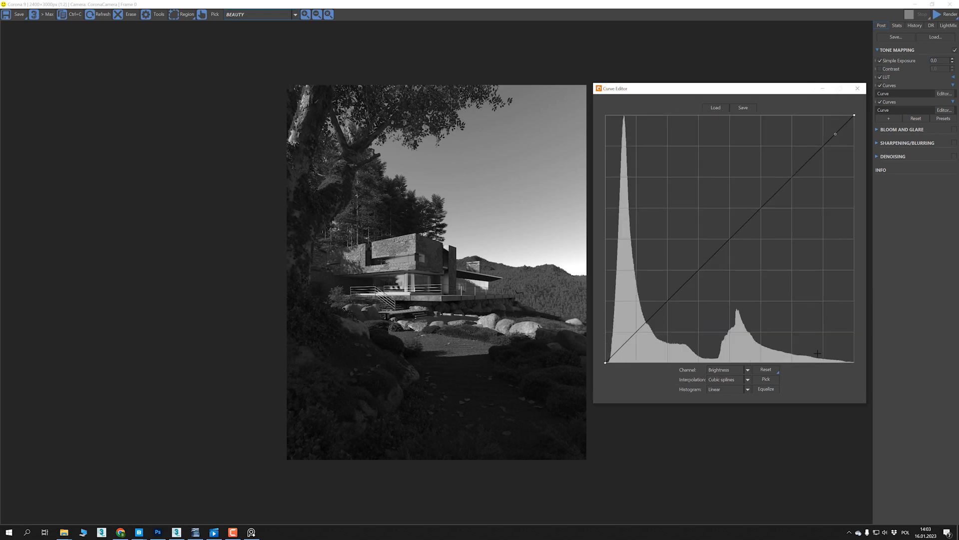
scroll(817, 353, down, 1)
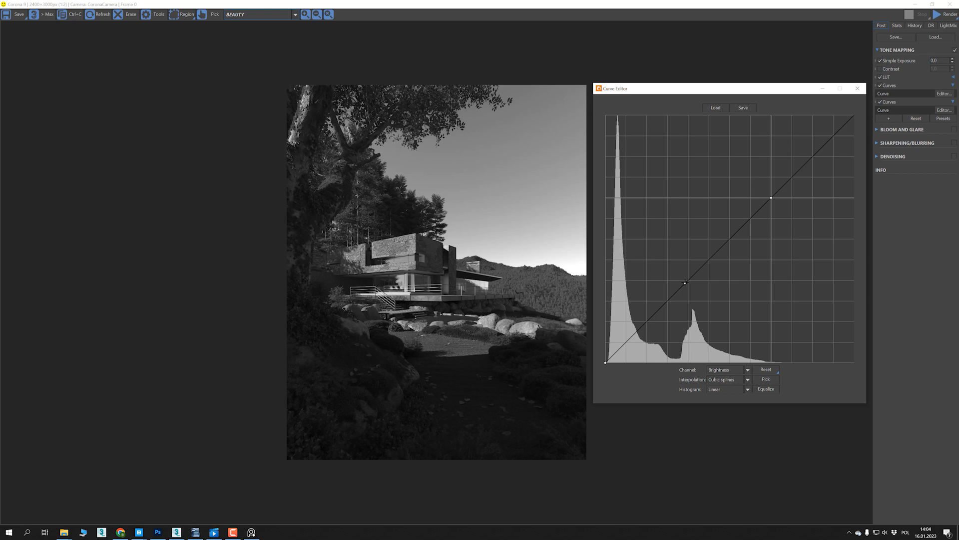
click(677, 261)
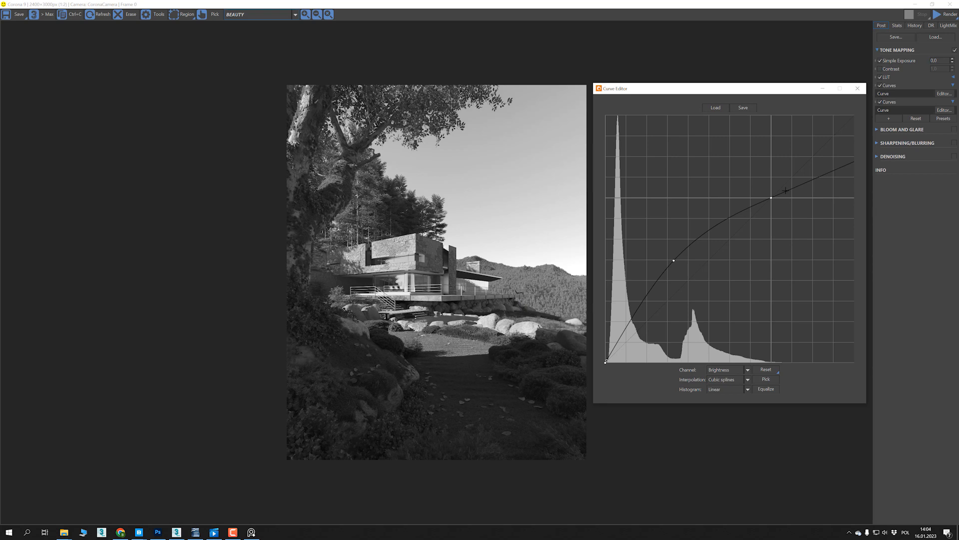
click(857, 88)
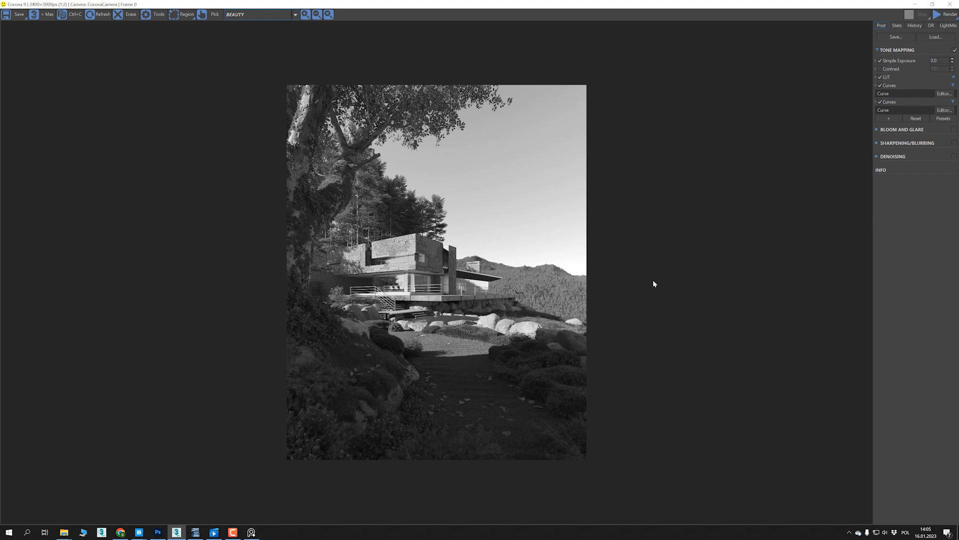
- Disable both Curves operators and delete them from the tone mapping stack
click(614, 274)
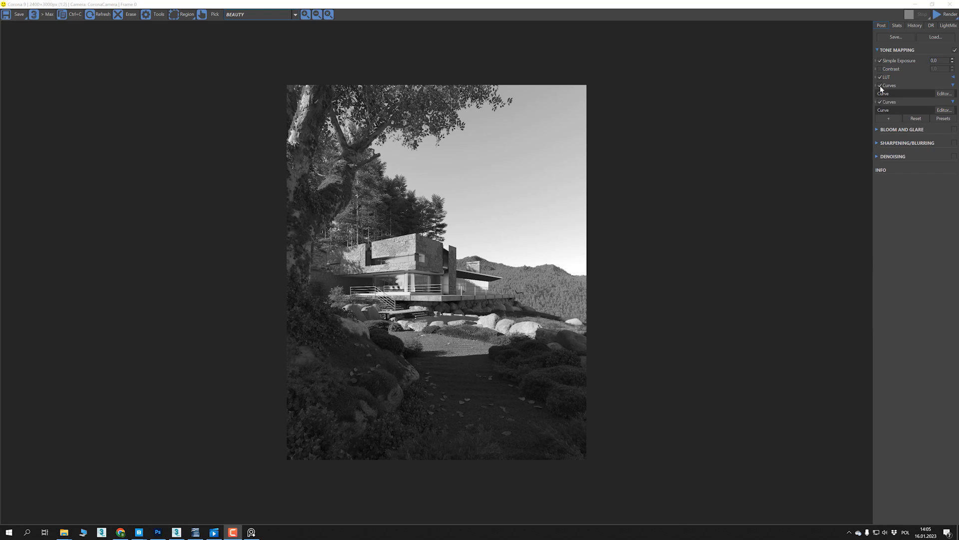
click(881, 104)
click(881, 103)
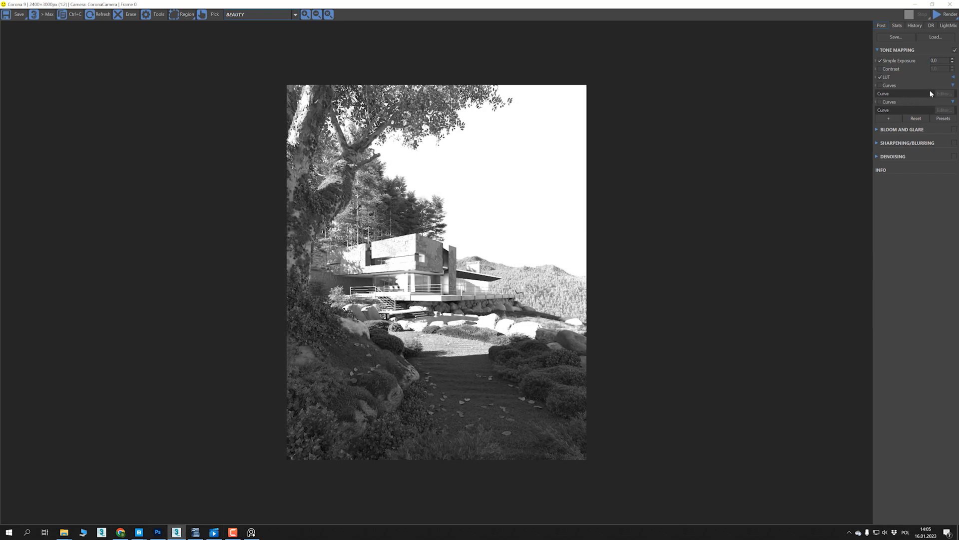
right_click(892, 85)
click(903, 92)
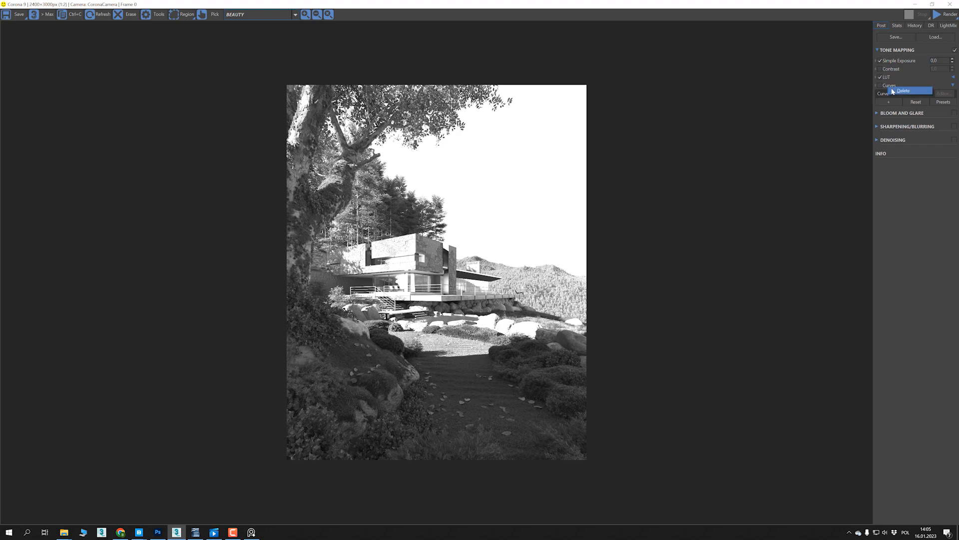
- Add a Tone Curve operator and a Curves operator below LUT, with Curves placed under Tone Curve
click(886, 86)
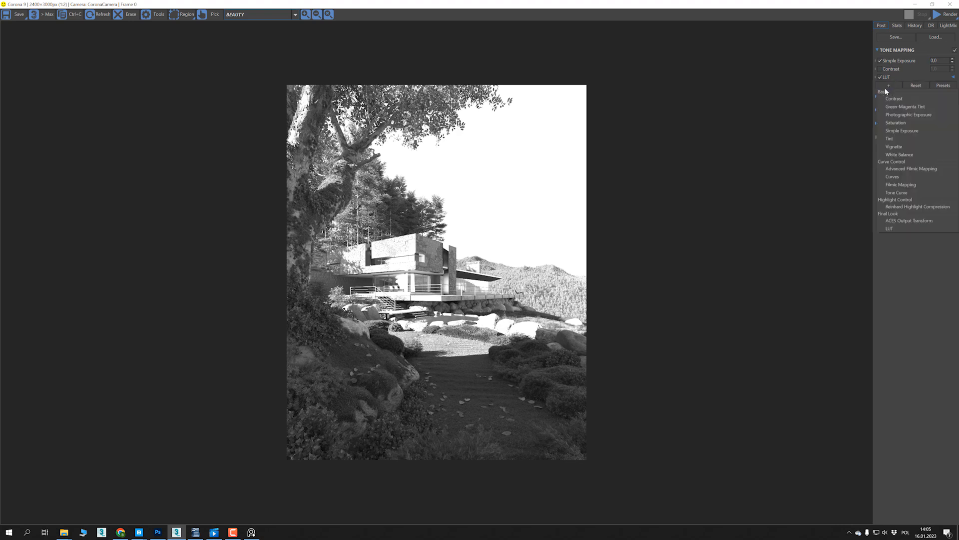
click(903, 176)
click(954, 86)
click(954, 86)
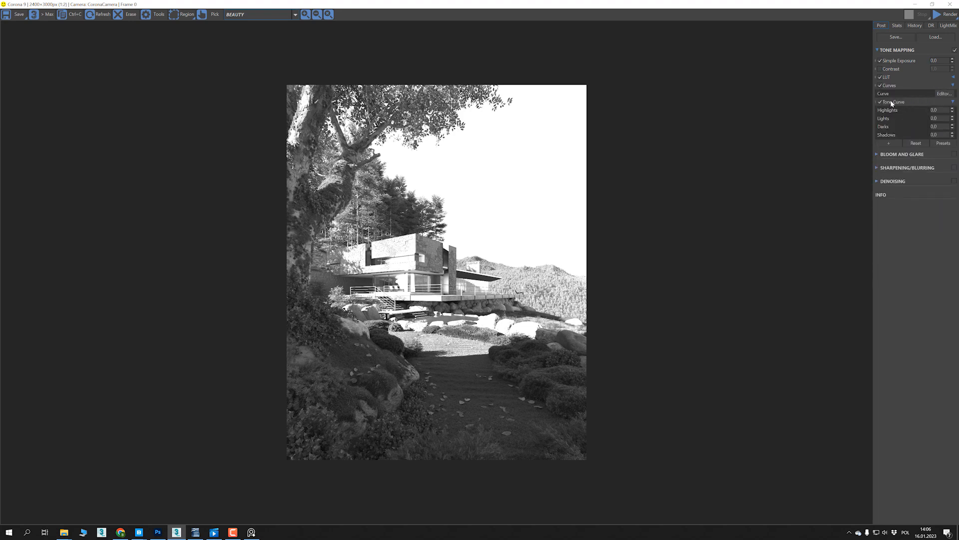
drag(891, 102, 890, 87)
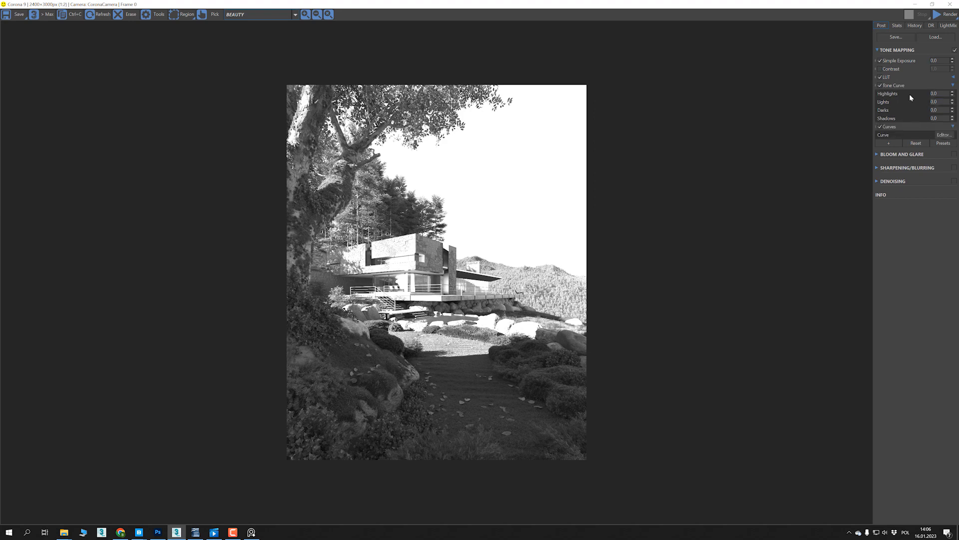
- Open the new Curves operator's Curve Editor, enlarge it, and place it beside the render below the Tone Curve settings
click(944, 136)
drag(859, 355, 863, 364)
drag(735, 82, 720, 161)
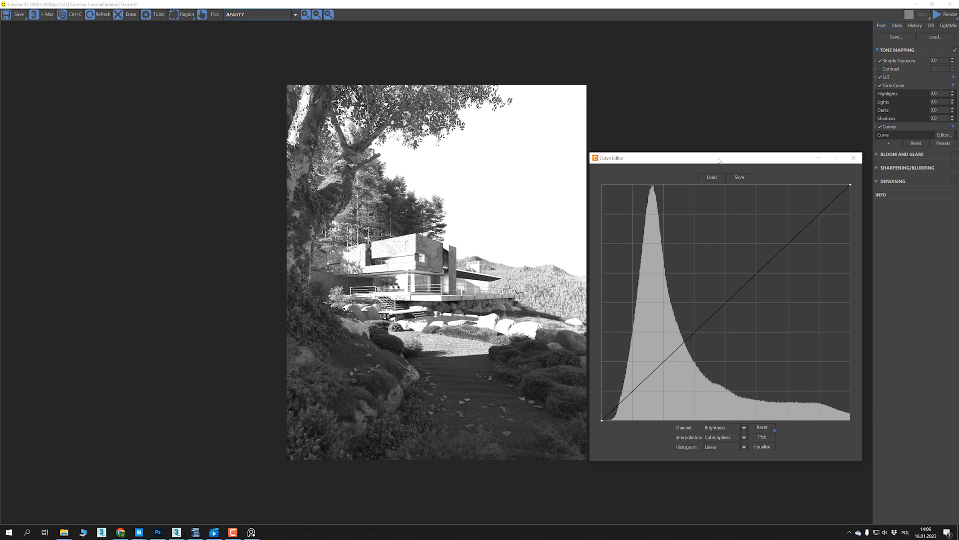
- Try Tone Curve Highlights at 1.0 and -1.0 while checking the histogram, and set Highlights back to 0
drag(953, 94, 958, 516)
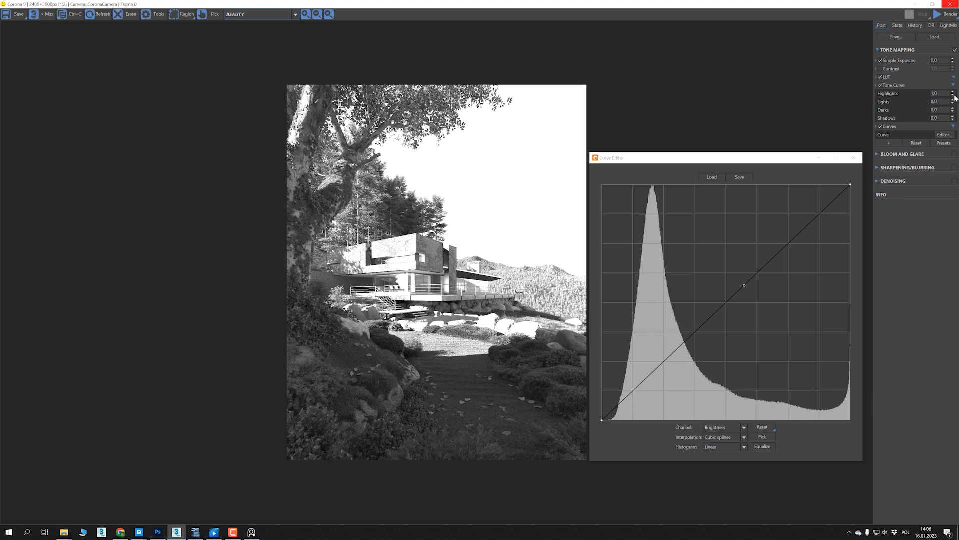
drag(952, 95, 944, 442)
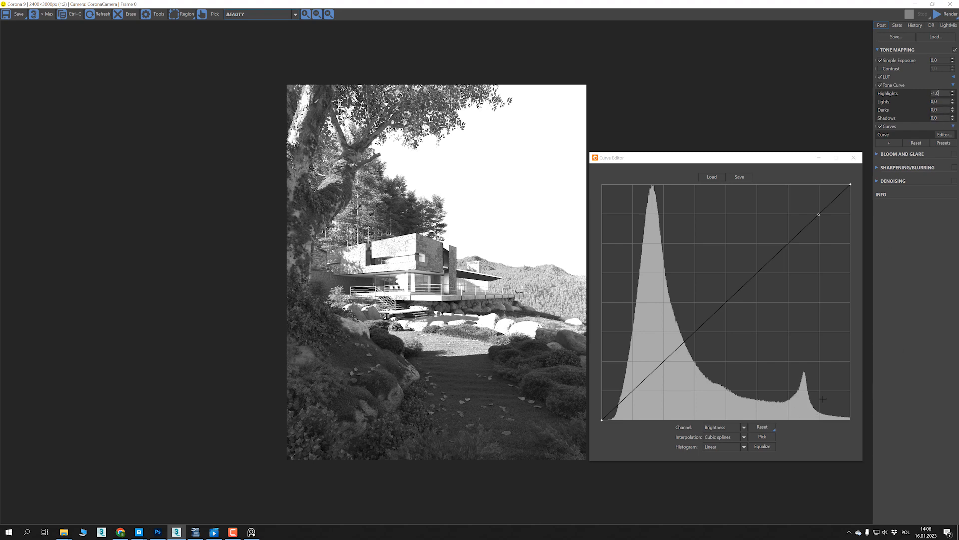
double_click(946, 93)
text(0)
key(Tab)
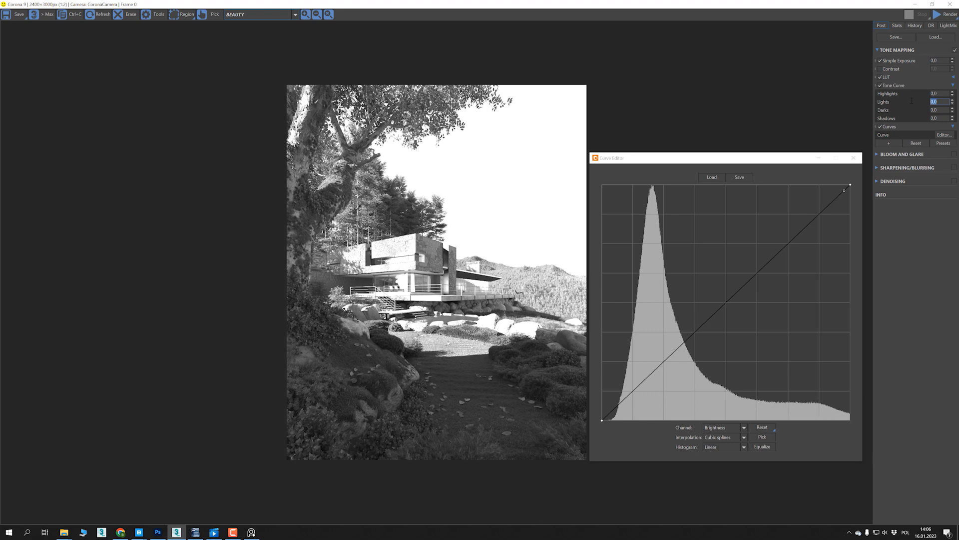
- Try Tone Curve Lights at -1 while checking the histogram, and set Lights back to 0
text(-1)
key(Tab)
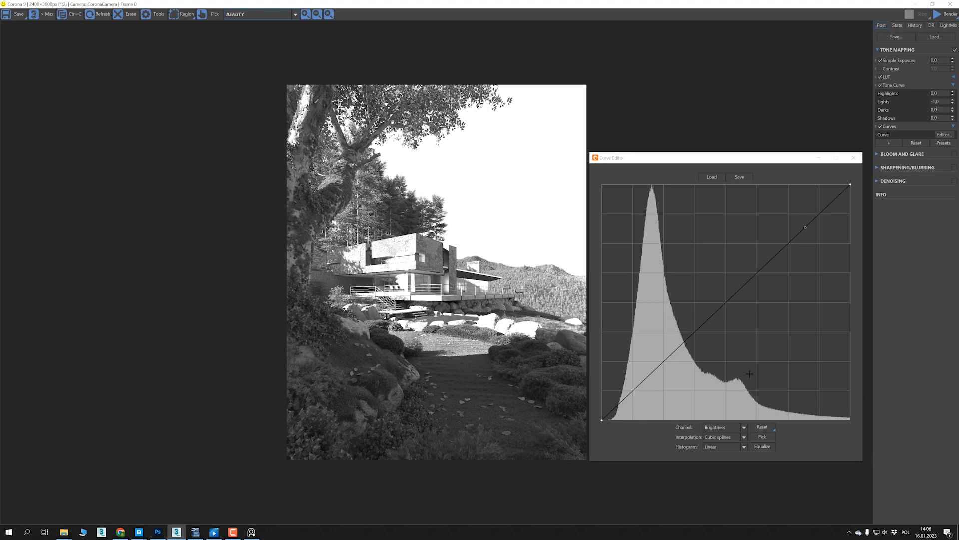
double_click(941, 101)
text(0)
key(Return)
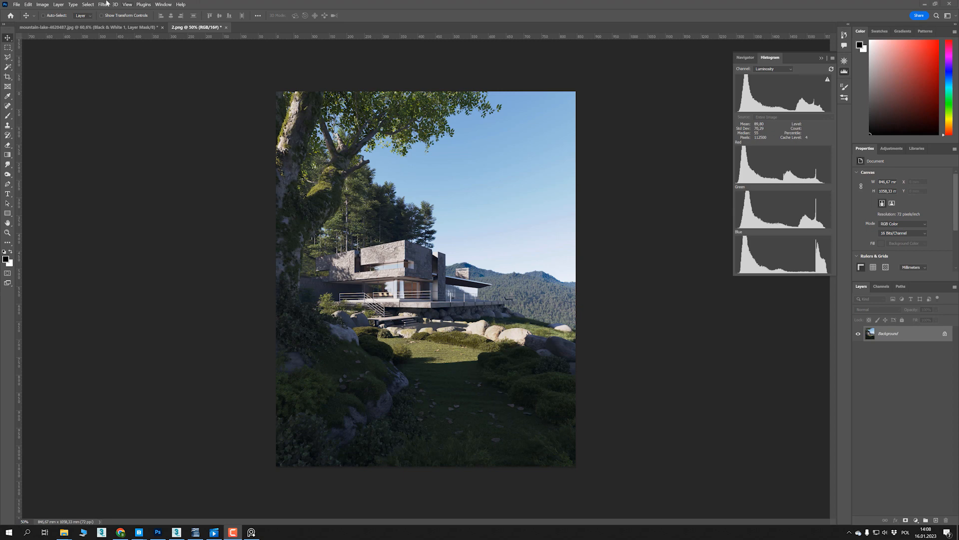
- Switch to Photoshop, open the 2.png render in the Camera Raw Filter, and convert it to black and white
click(104, 4)
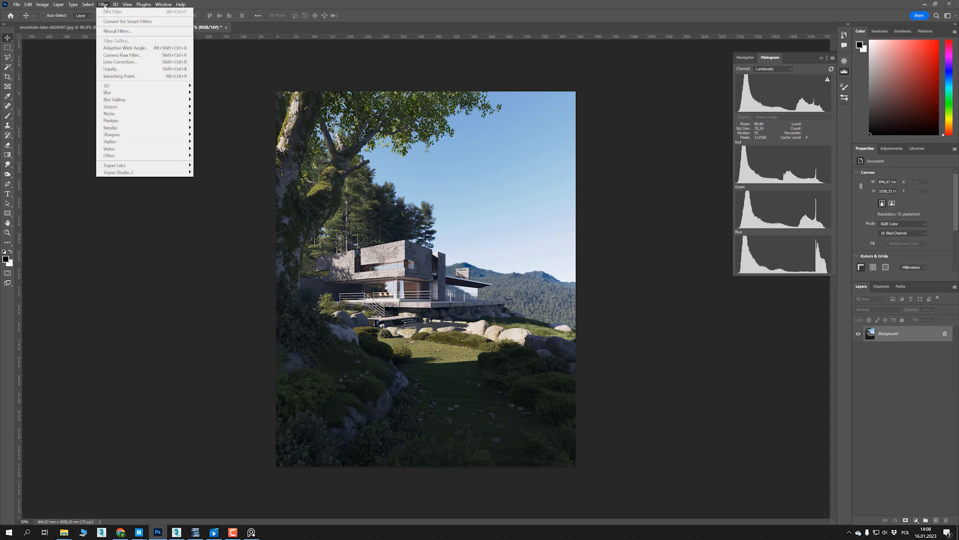
click(137, 56)
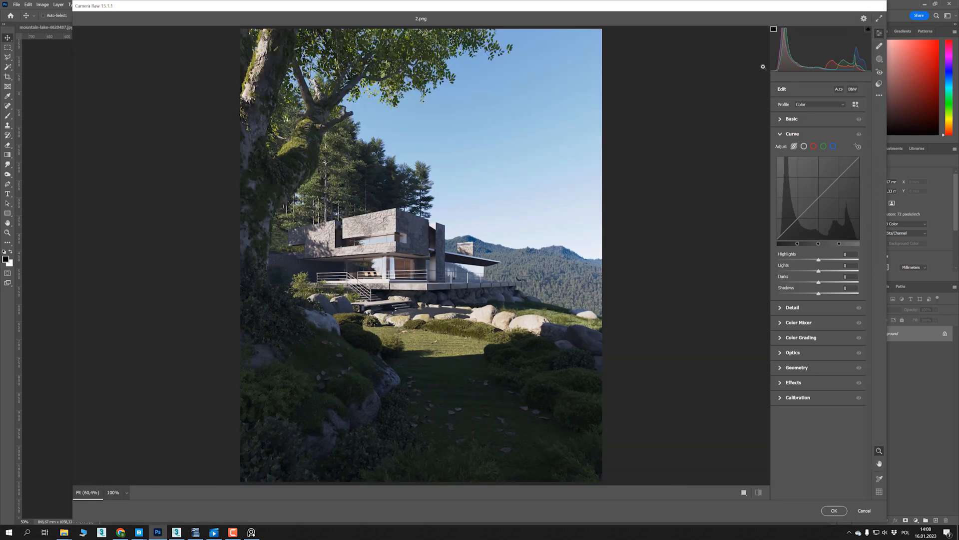
click(853, 90)
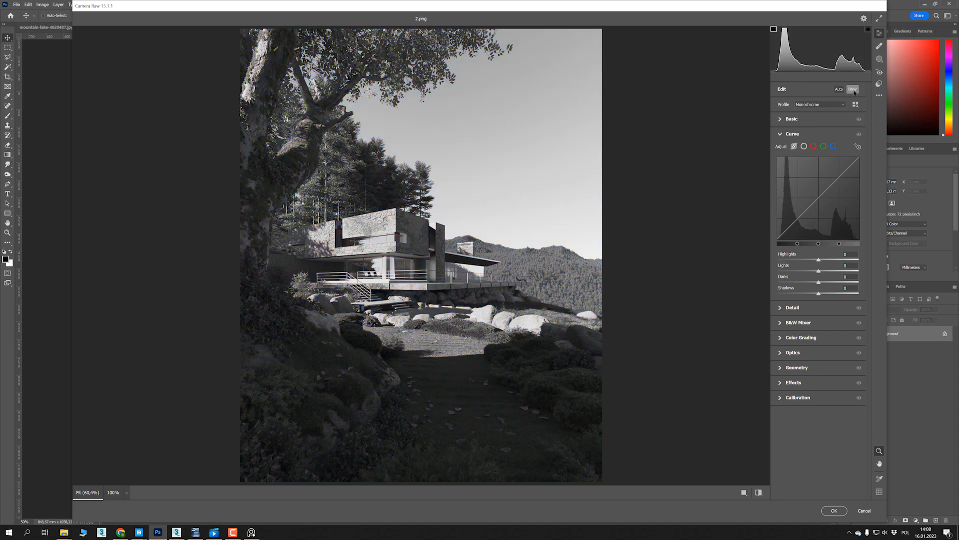
drag(515, 8, 490, 9)
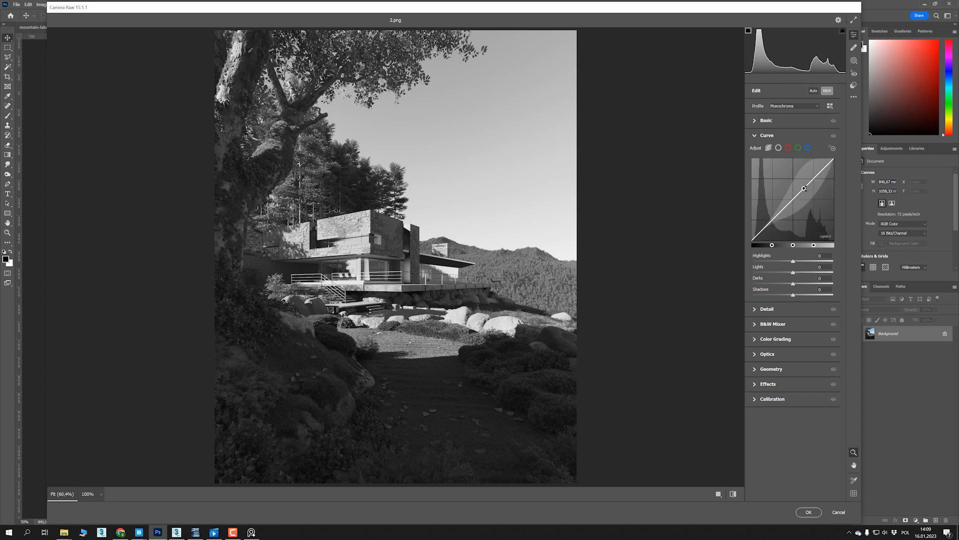
- Try the parametric curve with Highlights at -98 and -50, and with Highlights -100, Lights +48, Darks -45 and Shadows +45
drag(793, 261, 774, 269)
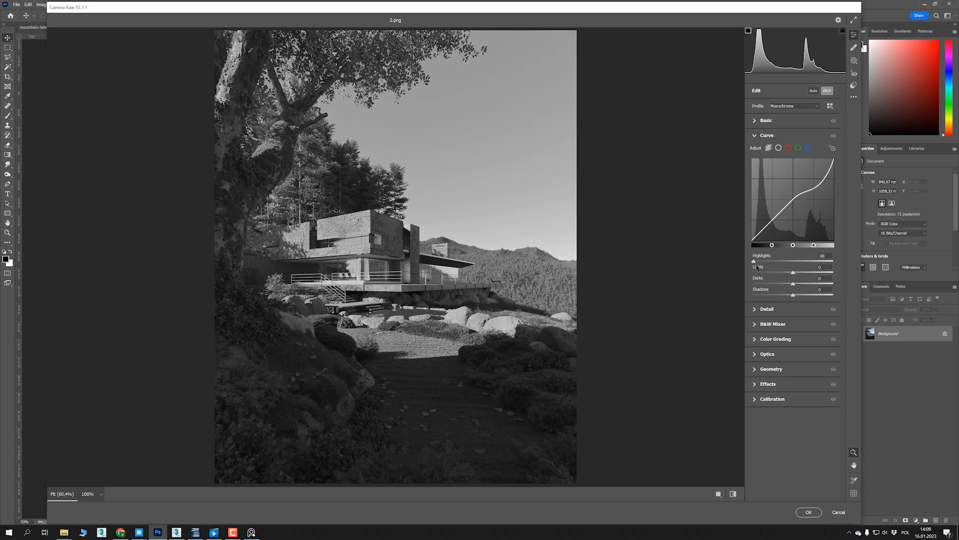
double_click(774, 266)
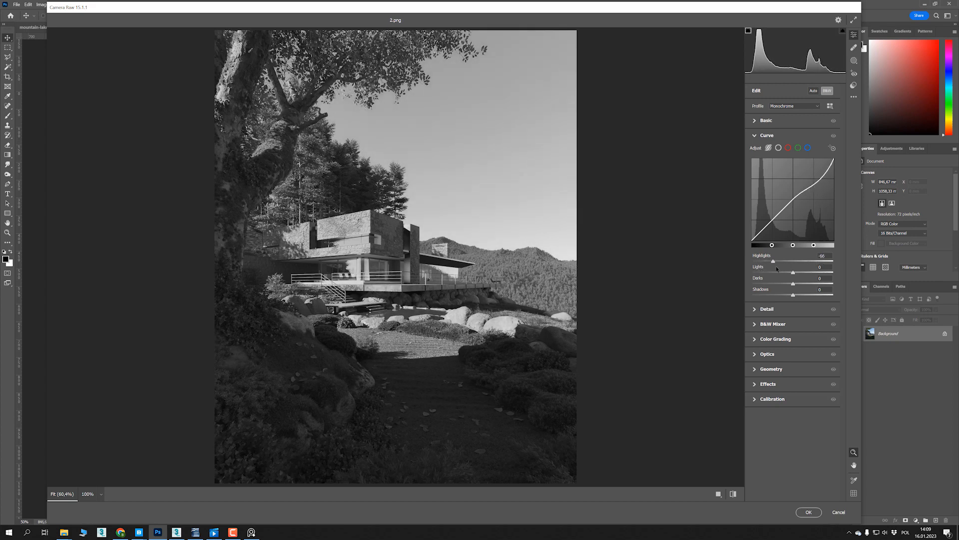
drag(793, 272, 775, 283)
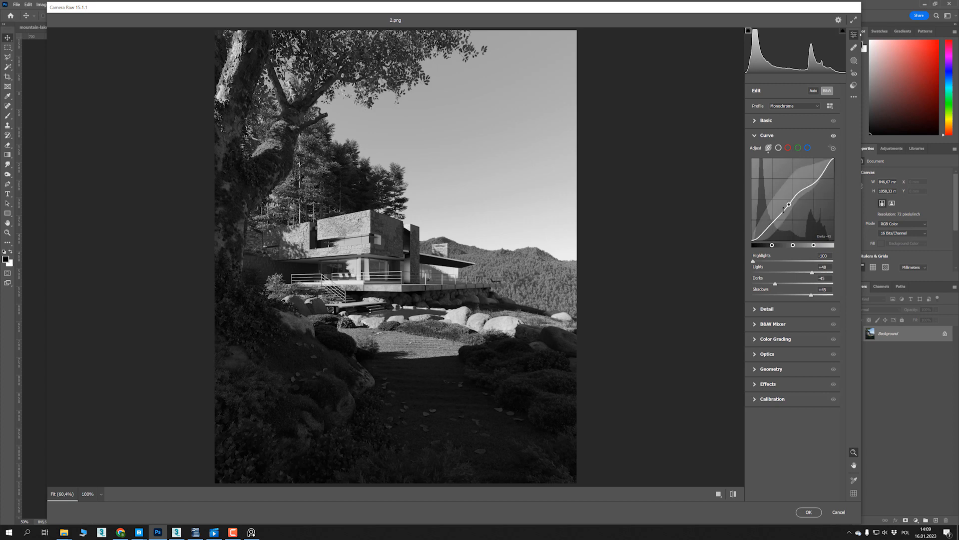
- Reset the parametric curve's Lights, Darks and Shadows to 0, keep Highlights at -50, and try varying Lights
drag(811, 296, 823, 264)
drag(802, 265, 776, 266)
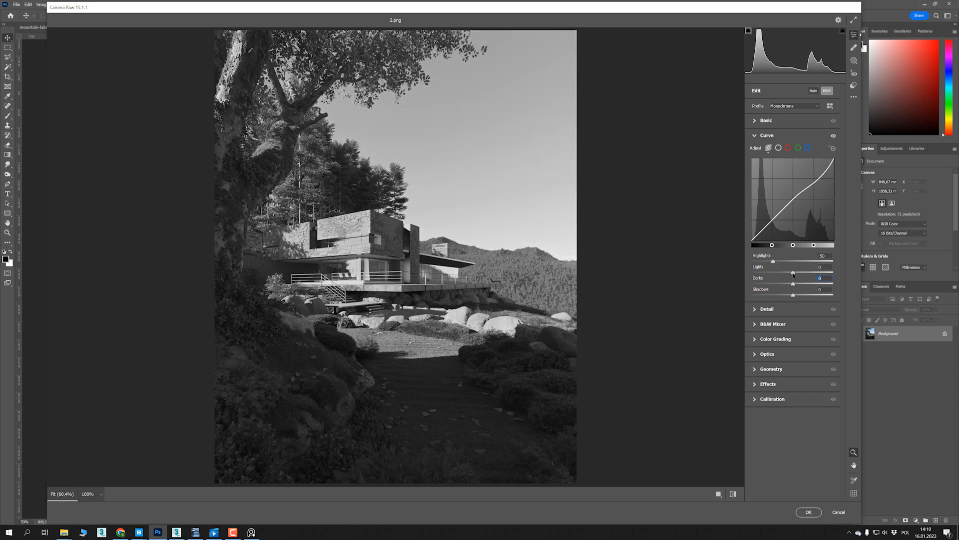
drag(794, 274, 817, 299)
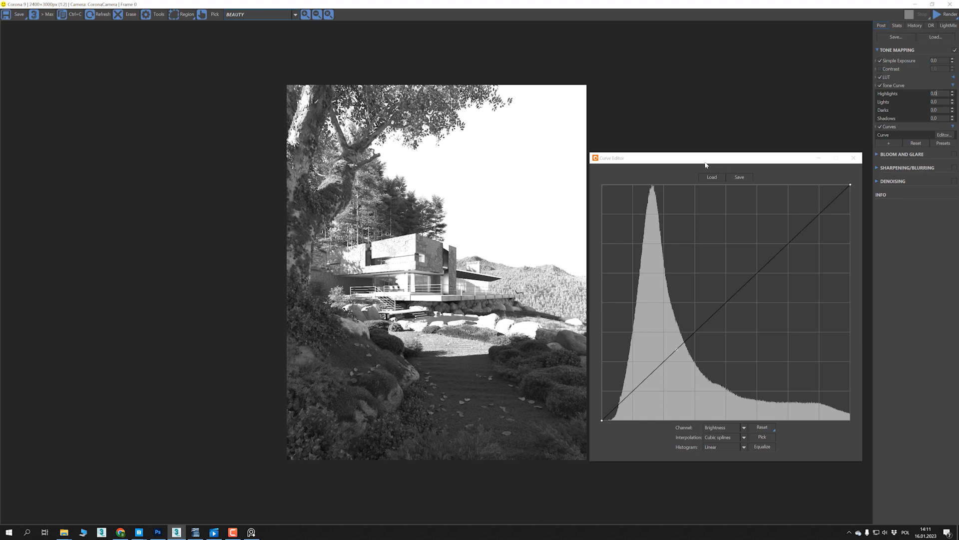
- Turn off the Tone Curve and add an ACES Output Transform operator, placing it directly above LUT
drag(704, 164, 697, 163)
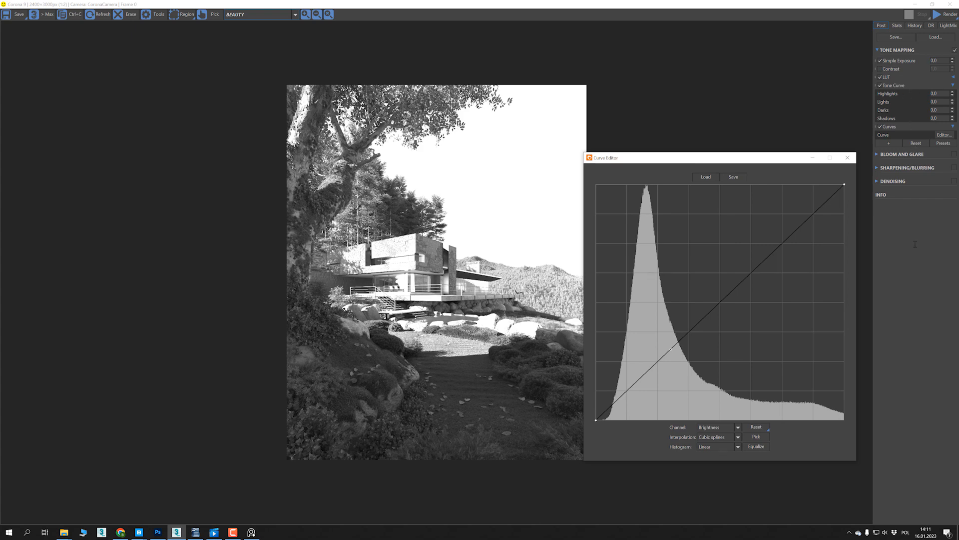
click(880, 85)
click(847, 157)
click(889, 143)
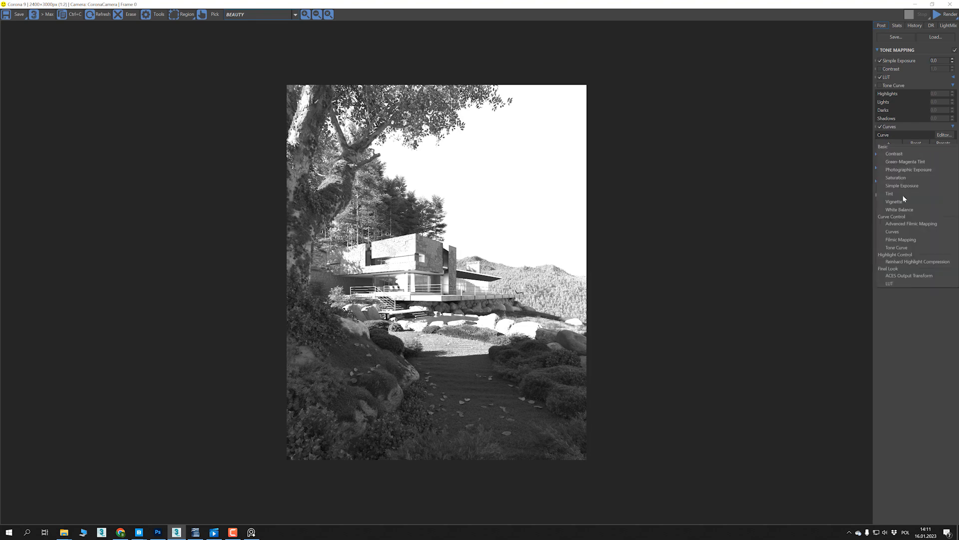
click(901, 275)
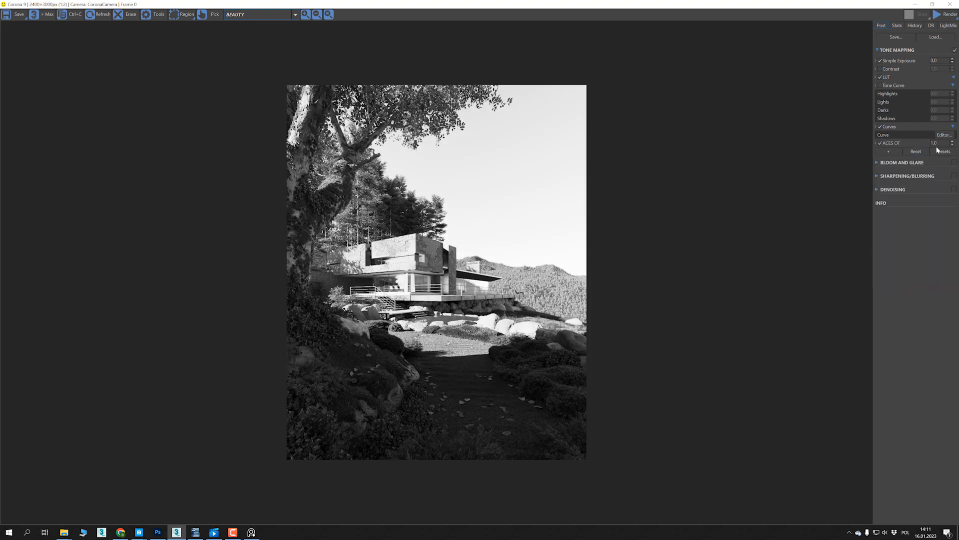
drag(889, 142, 892, 78)
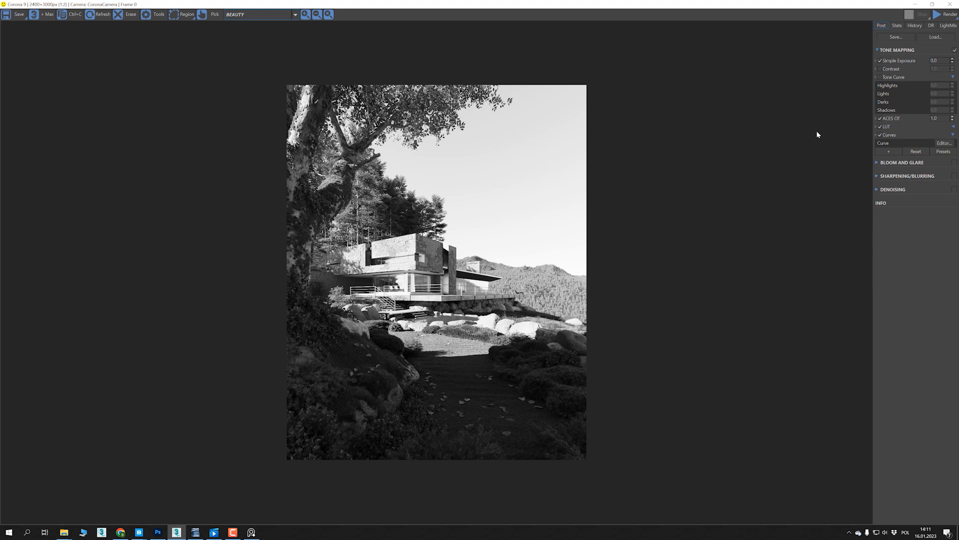
- Try the Tone Curve together with ACES by raising Darks to about 0.676 and adjusting Shadows, and turn Tone Curve off again
click(879, 77)
drag(953, 103, 953, 98)
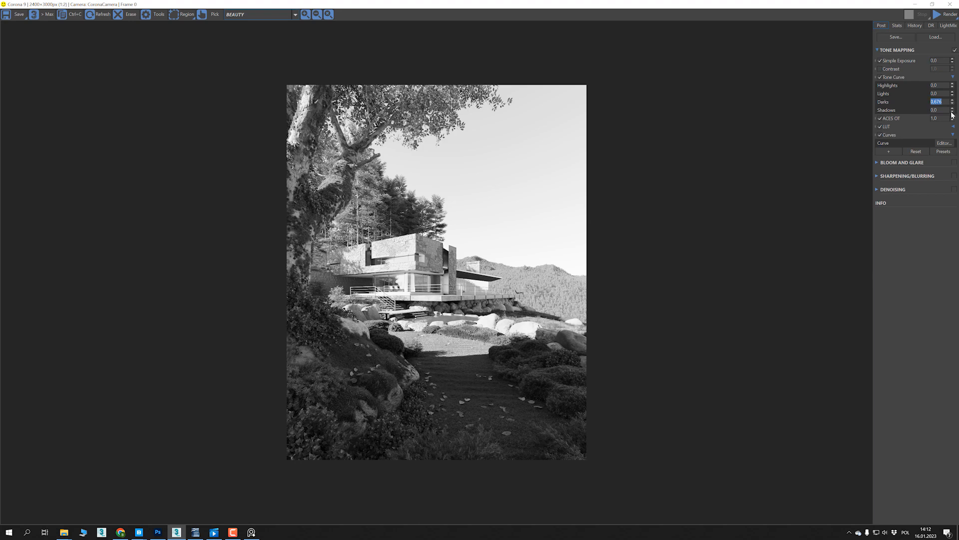
mouse_move(954, 110)
mouse_down()
mouse_move(954, 98)
mouse_move(951, 115)
mouse_up()
click(931, 101)
click(880, 77)
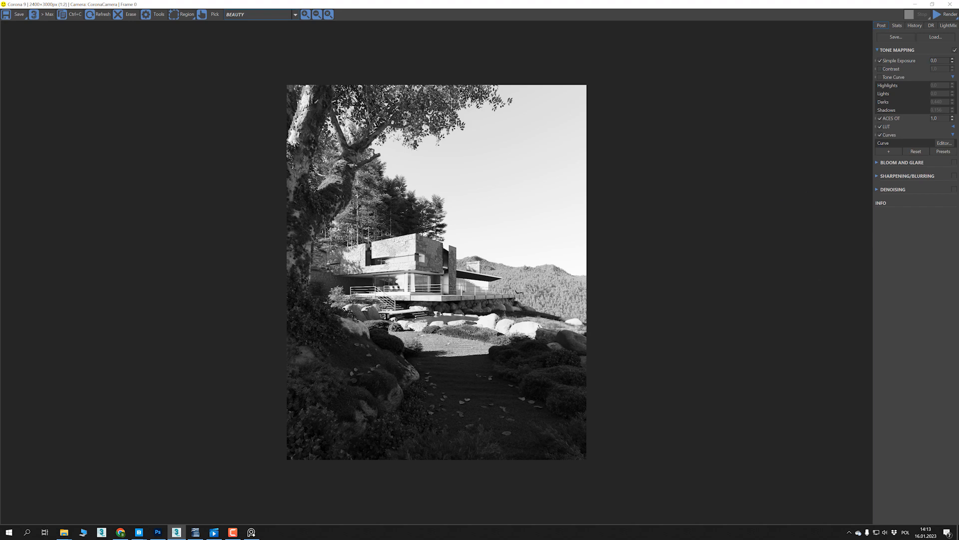
- Compare the render with and without ACES OT, and open the enlarged Curves editor to examine the histogram
click(880, 120)
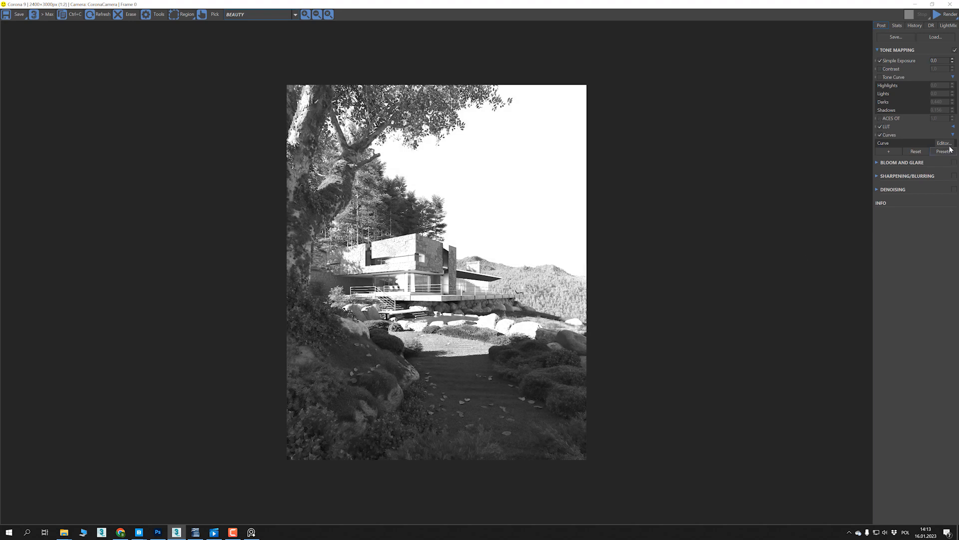
click(881, 121)
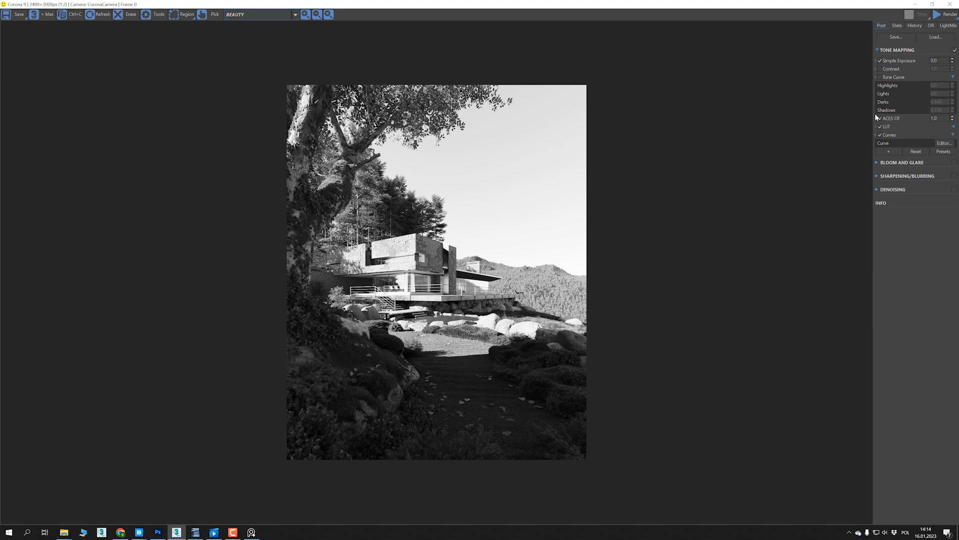
mouse_move(876, 117)
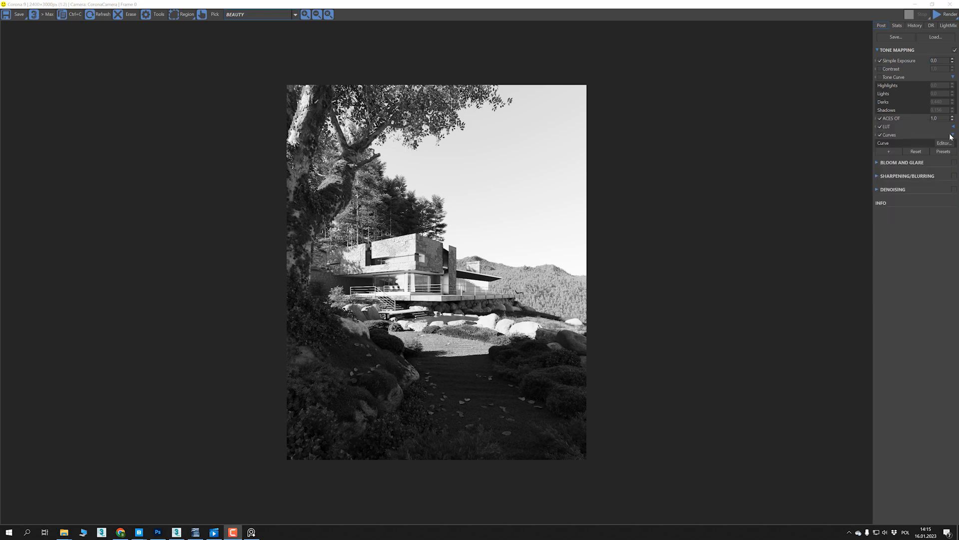
click(942, 144)
drag(828, 414, 876, 459)
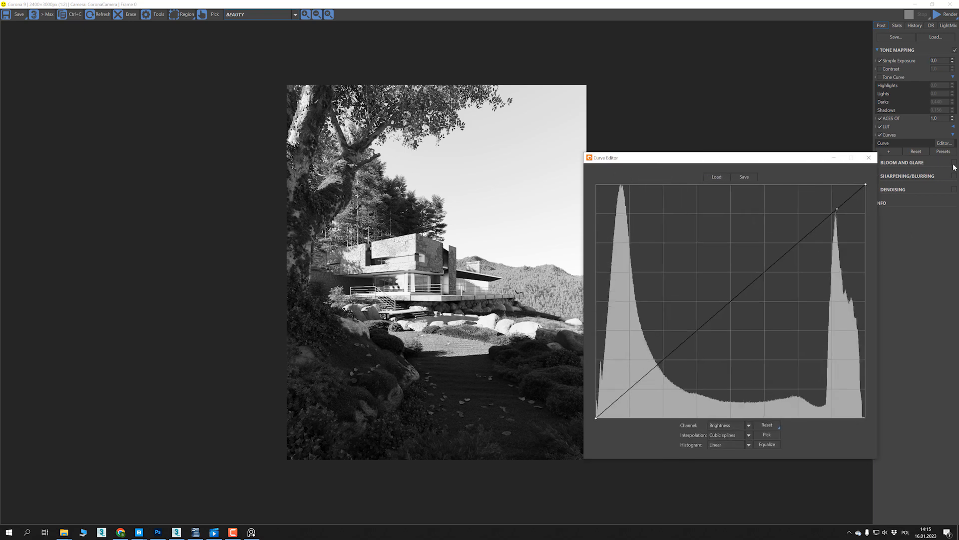
drag(796, 160, 795, 156)
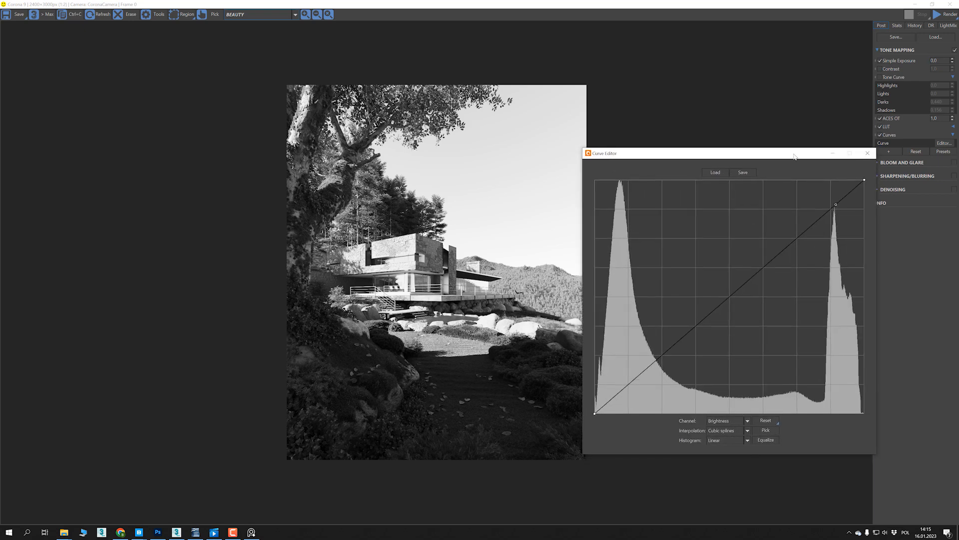
- Try lowering the ACES OT amount to 0.948 against the zoomed-out histogram, and reset it to 1.0
click(953, 119)
drag(952, 120, 914, 156)
scroll(664, 326, down, 3)
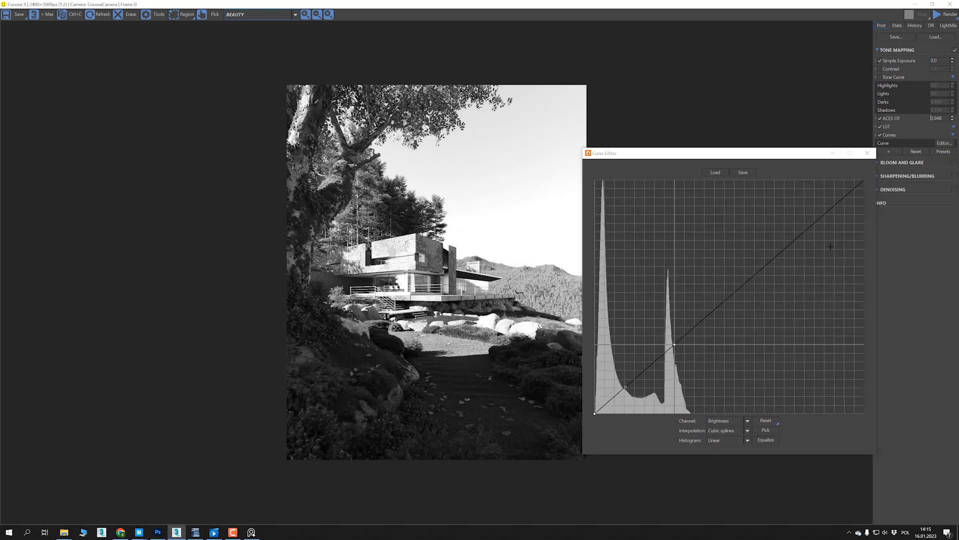
right_click(953, 118)
click(741, 334)
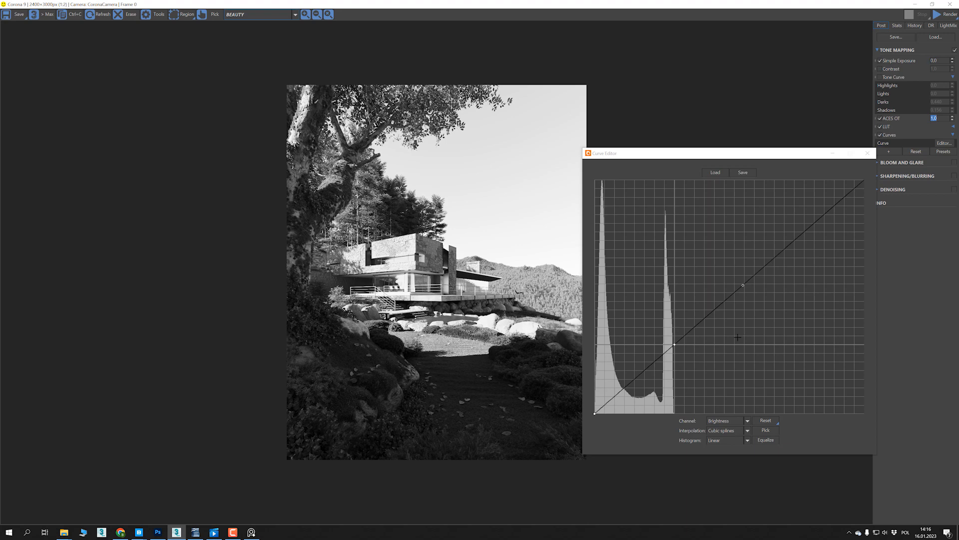
key(Delete)
- Turn off ACES OT and add a Filmic Mapping operator, placing it directly above LUT
click(881, 119)
click(881, 119)
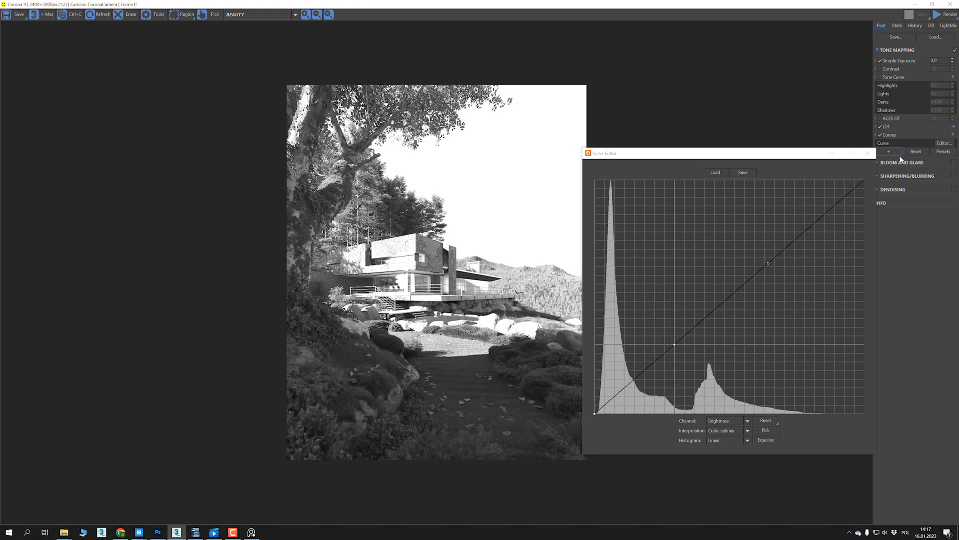
click(892, 151)
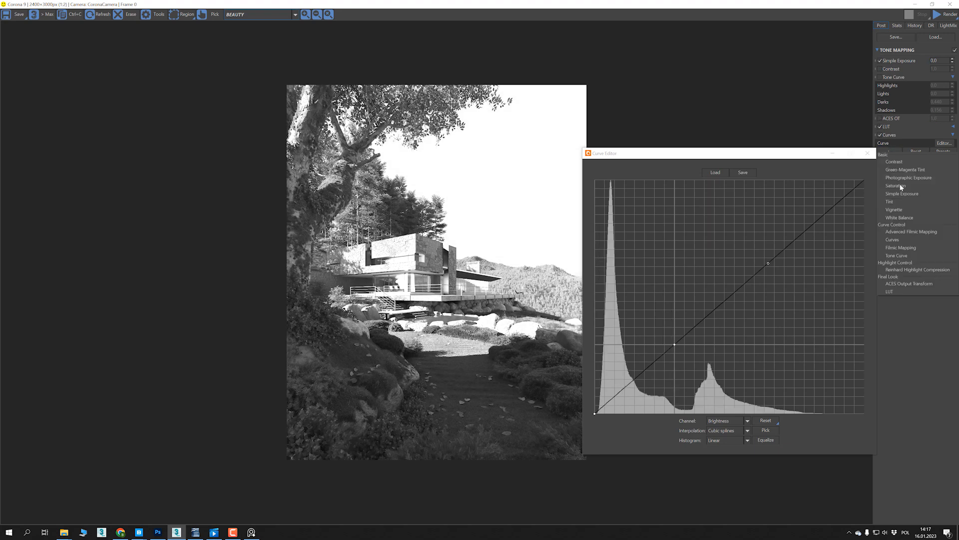
click(905, 246)
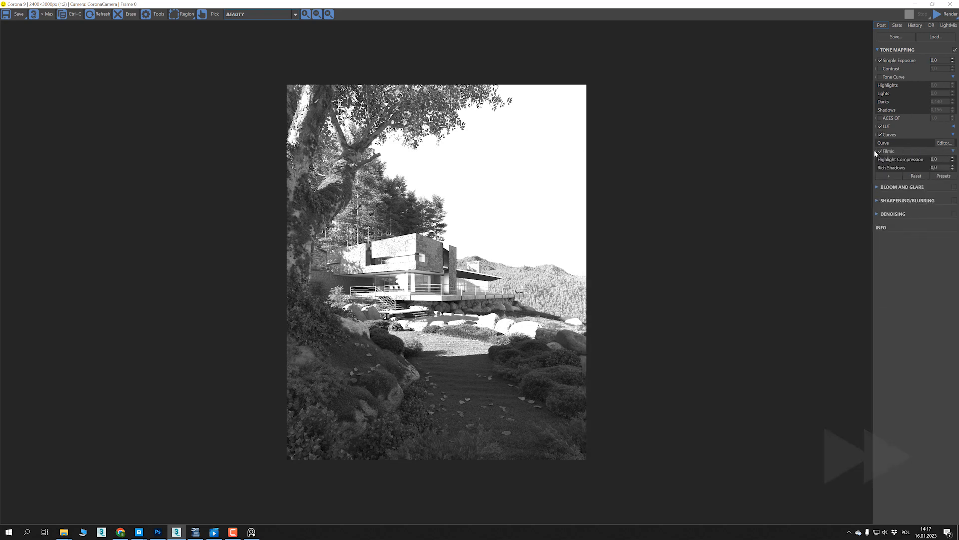
drag(876, 151, 878, 122)
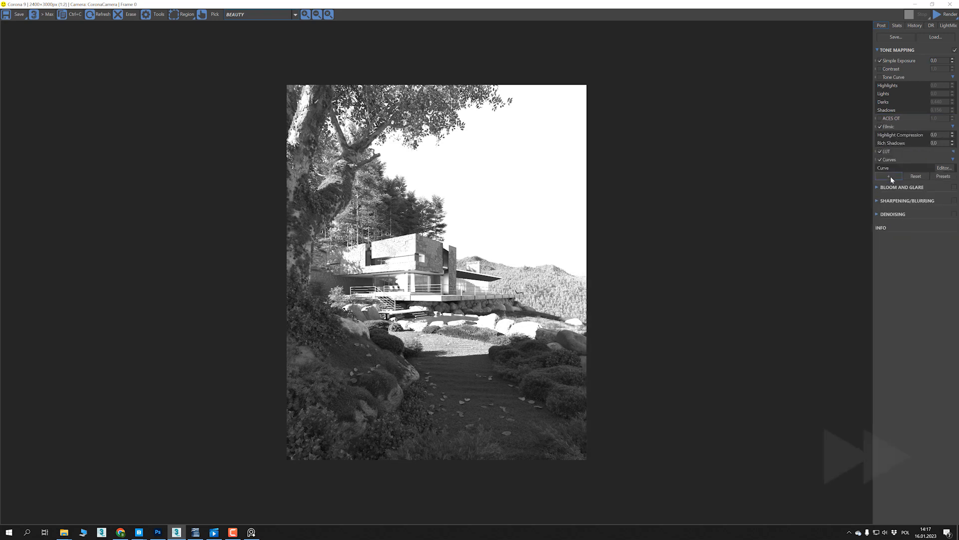
- Set Filmic Highlight Compression to 1.0 while checking the zoomed-out histogram in the Curves editor
click(952, 167)
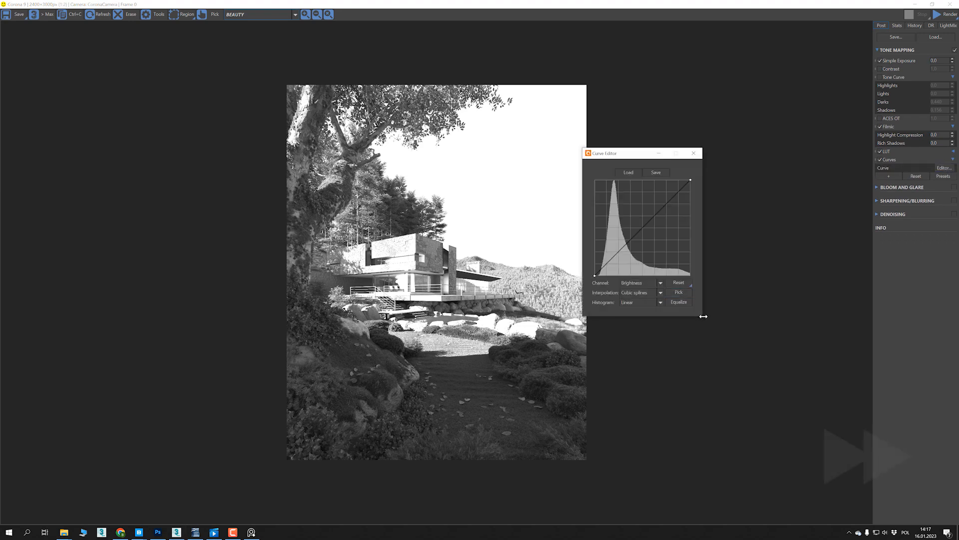
scroll(607, 279, down, 2)
drag(707, 154, 728, 148)
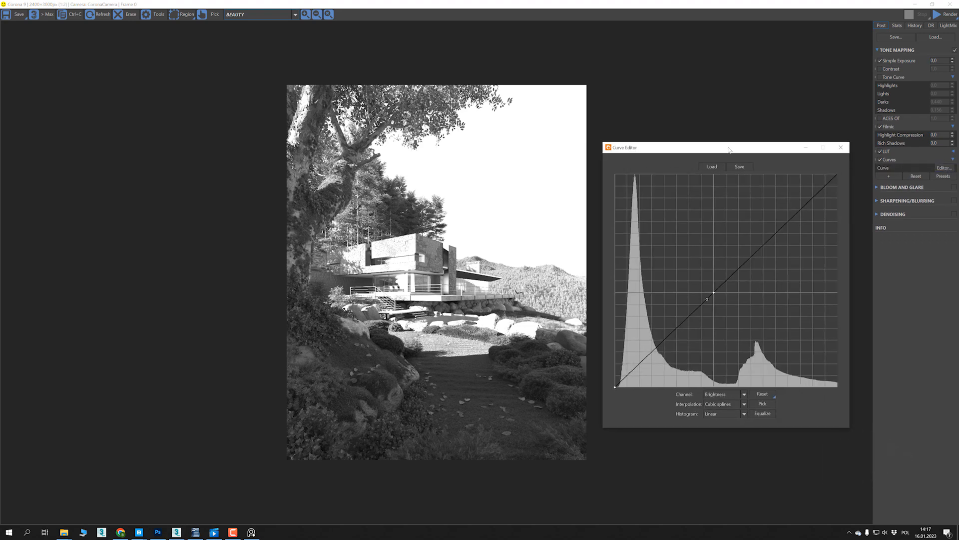
scroll(766, 242, down, 1)
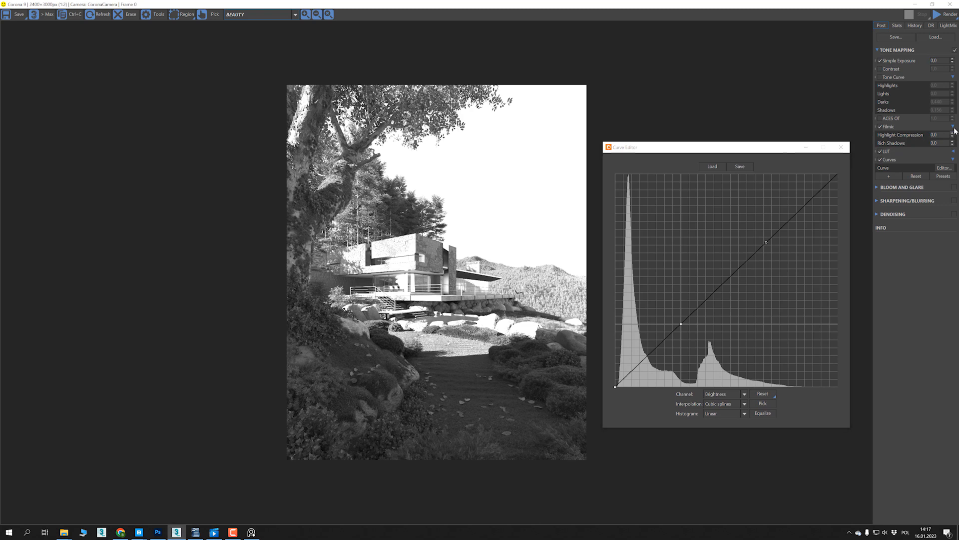
click(952, 133)
drag(952, 135, 957, 121)
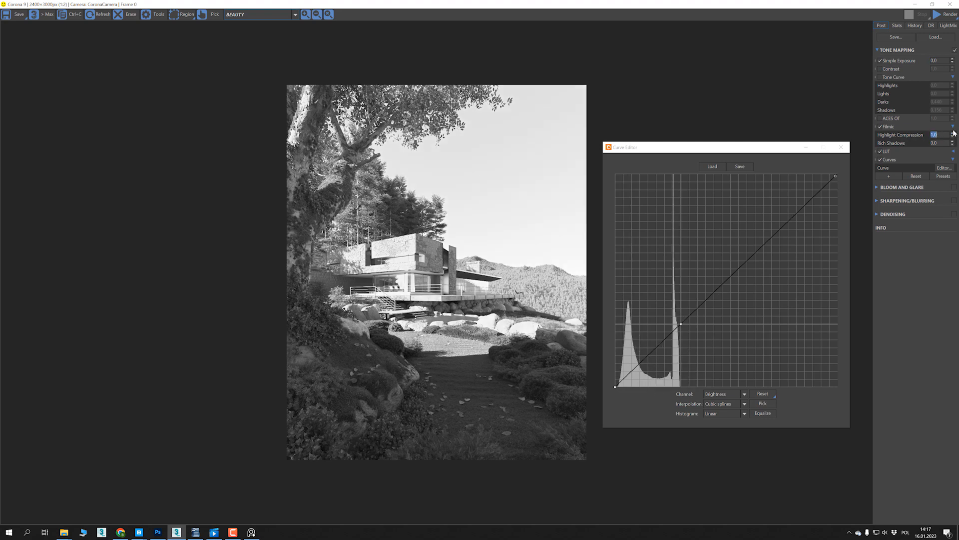
- Raise the Filmic Rich Shadows to 1.0 while watching the histogram
click(942, 142)
drag(953, 145, 956, 140)
click(954, 142)
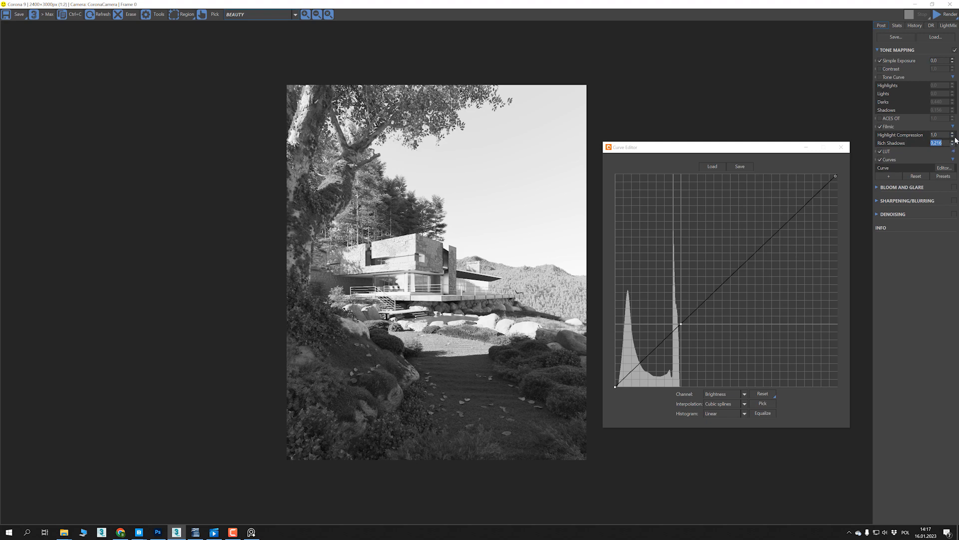
drag(954, 141, 955, 131)
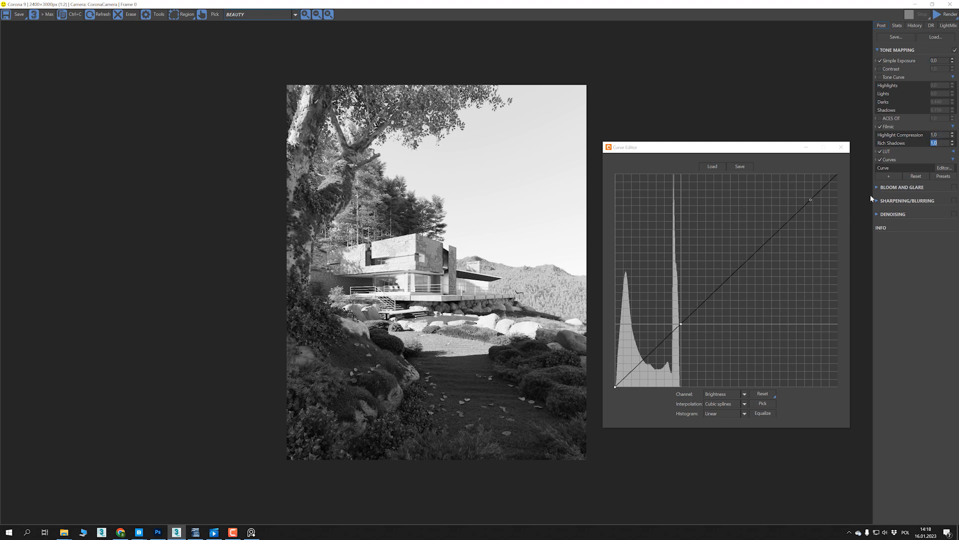
- Turn off Filmic and add a Reinhard Highlight Compression operator, placing it directly above Filmic
click(881, 126)
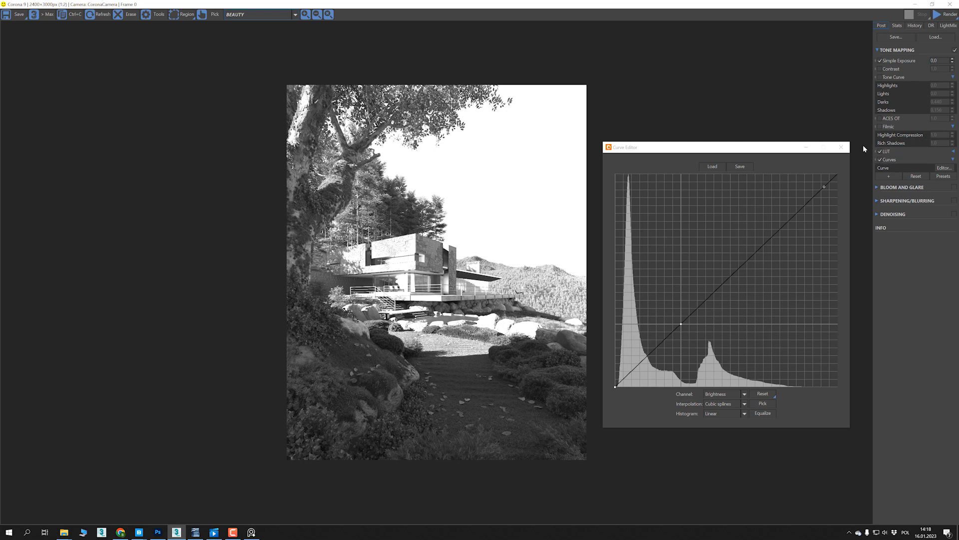
click(891, 177)
click(922, 299)
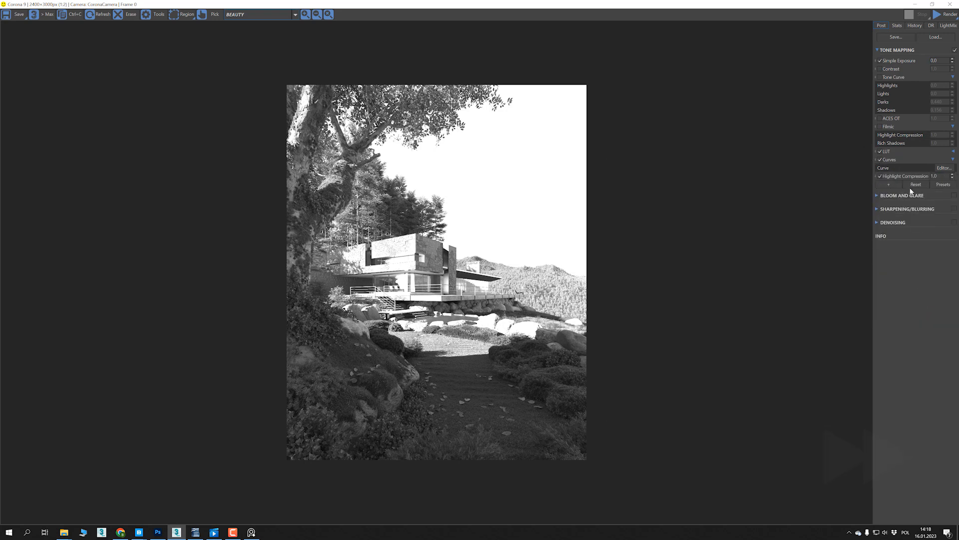
drag(884, 134, 882, 130)
click(952, 136)
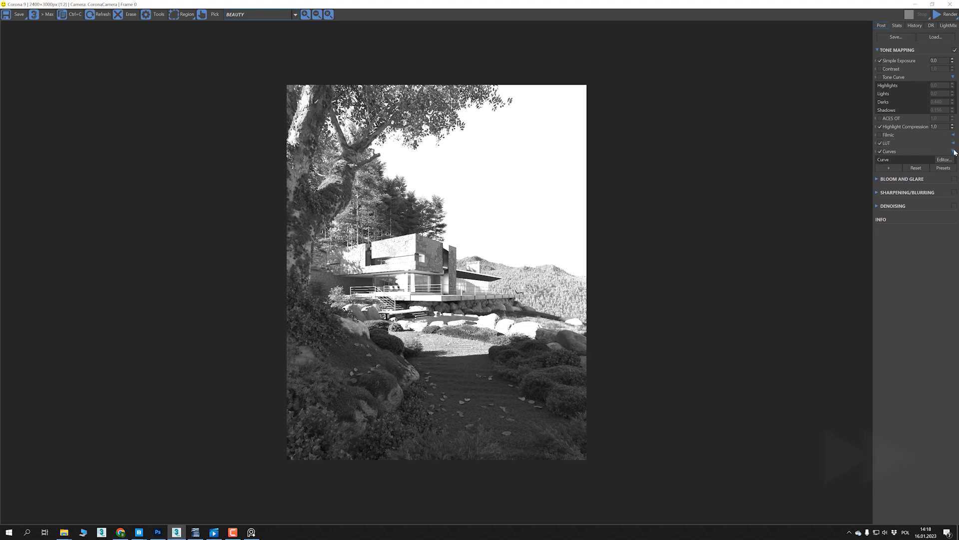
- Raise the Reinhard Highlight Compression to 7.612 while checking the histogram, and move it above ACES OT
click(945, 159)
drag(723, 311, 845, 454)
scroll(678, 284, down, 3)
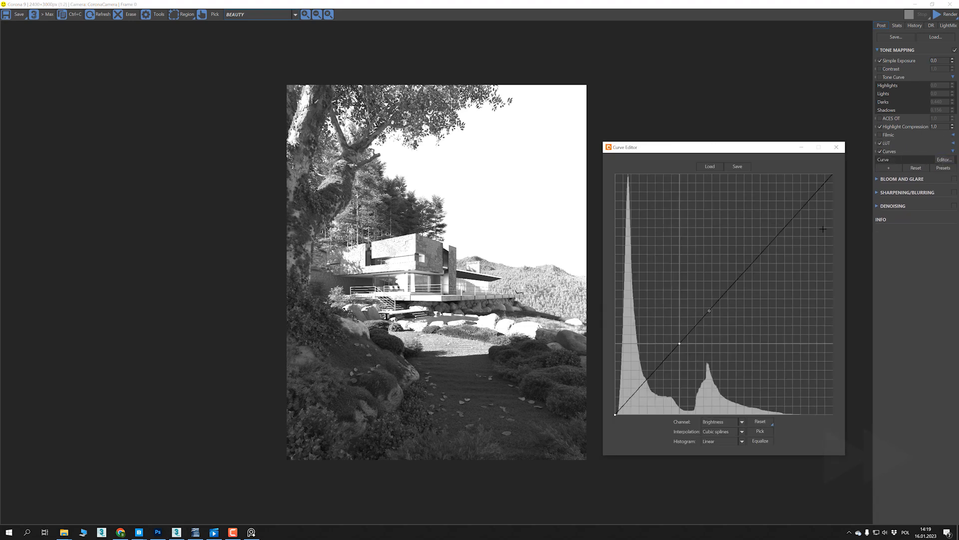
drag(952, 126, 956, 125)
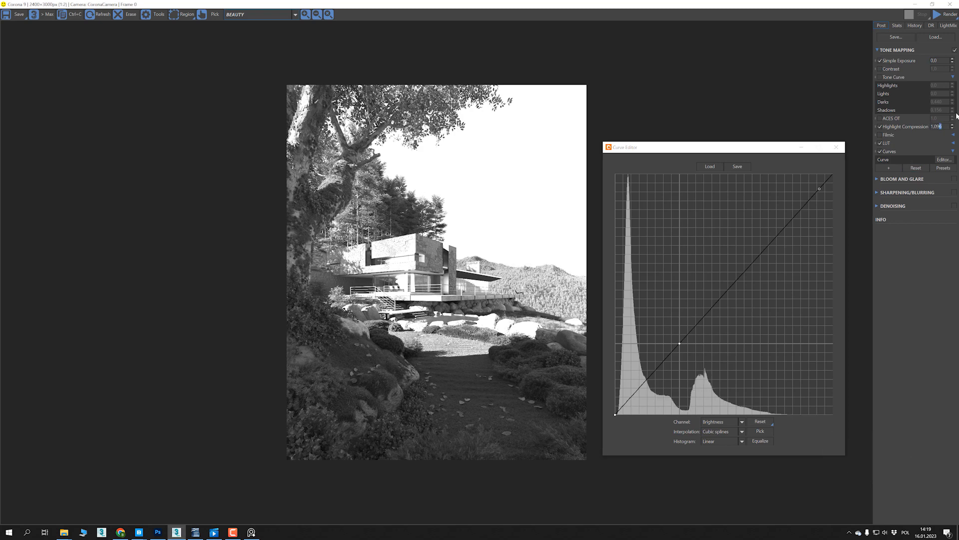
drag(956, 124, 957, 120)
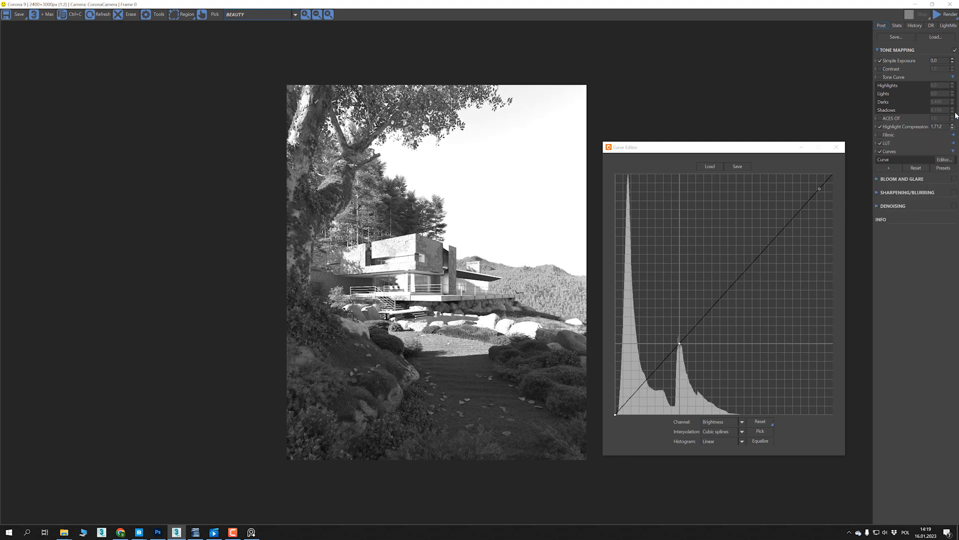
mouse_move(957, 115)
mouse_down()
mouse_move(956, 129)
mouse_move(958, 102)
mouse_move(954, 118)
mouse_up()
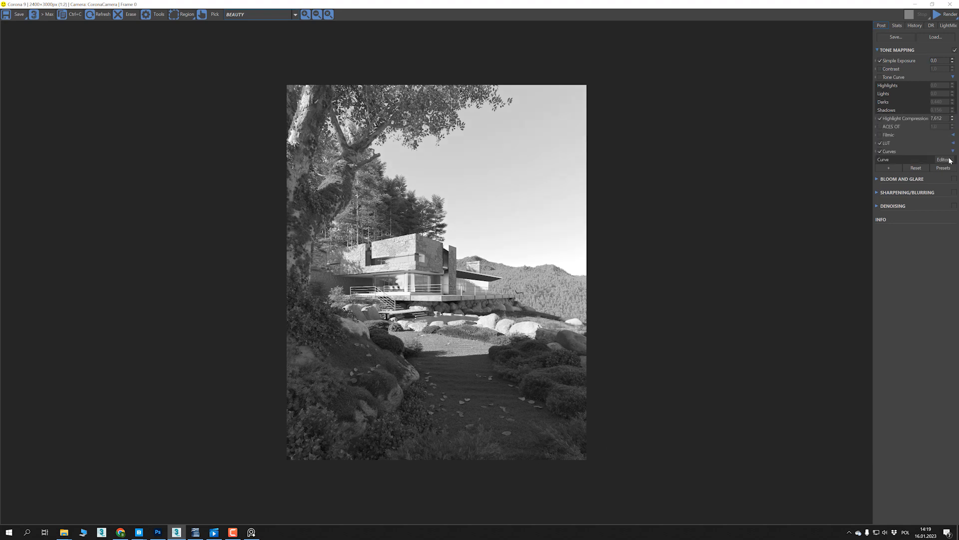
- Reopen the enlarged Curves editor and try much stronger Highlight Compression against the zoomed-out histogram
click(944, 159)
drag(724, 306, 872, 443)
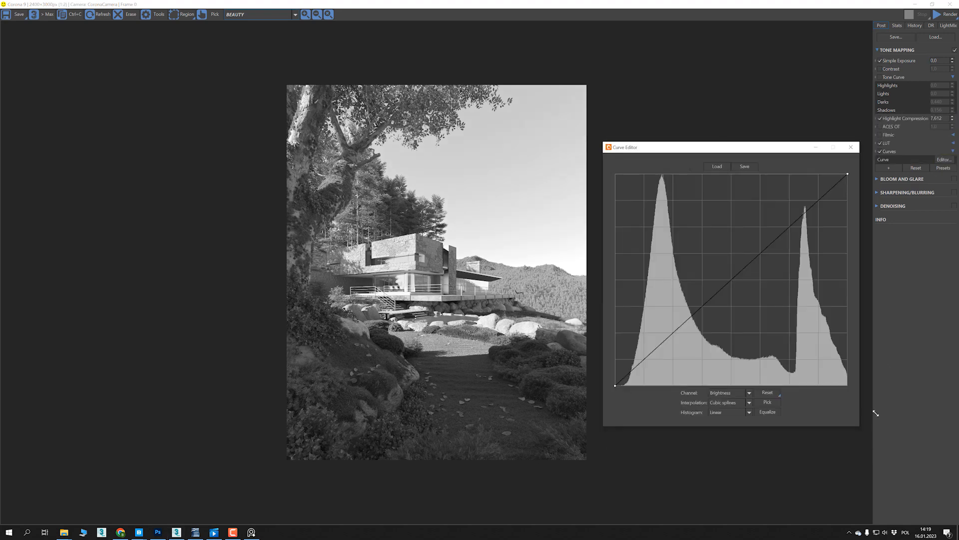
drag(783, 147, 773, 143)
drag(953, 118, 958, 72)
scroll(688, 295, down, 3)
scroll(702, 290, down, 1)
click(945, 119)
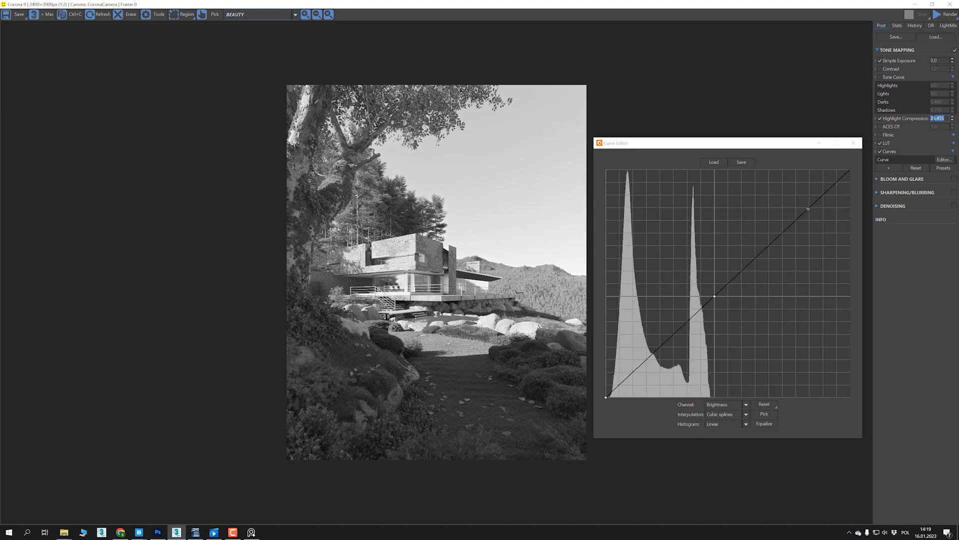
drag(953, 119, 941, 510)
- Set the Reinhard Highlight Compression to 10
drag(946, 2, 947, 0)
text(10)
key(Return)
click(952, 115)
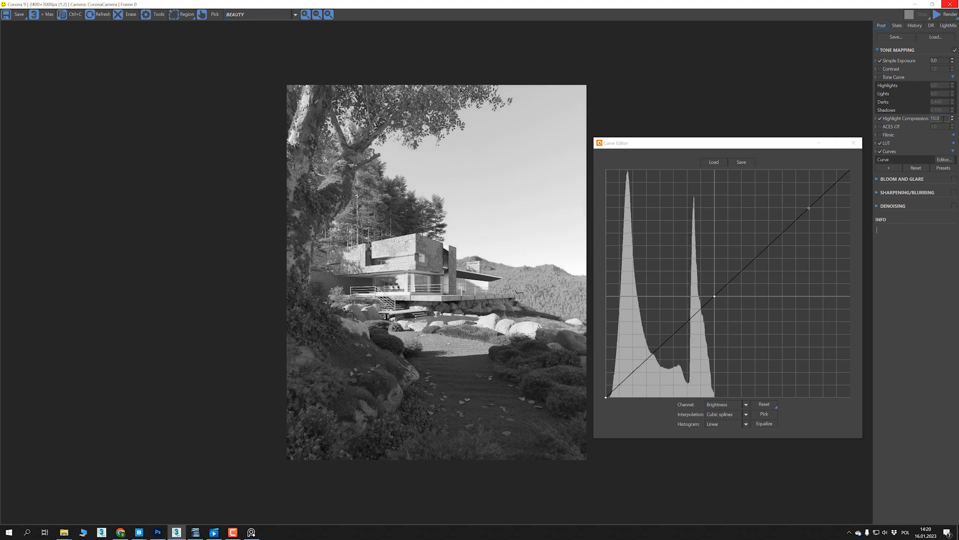
text(12)
key(BackSpace)
text(0)
- Close the Curves editor and remove the Highlight Compression operator from the tone mapping stack
click(855, 144)
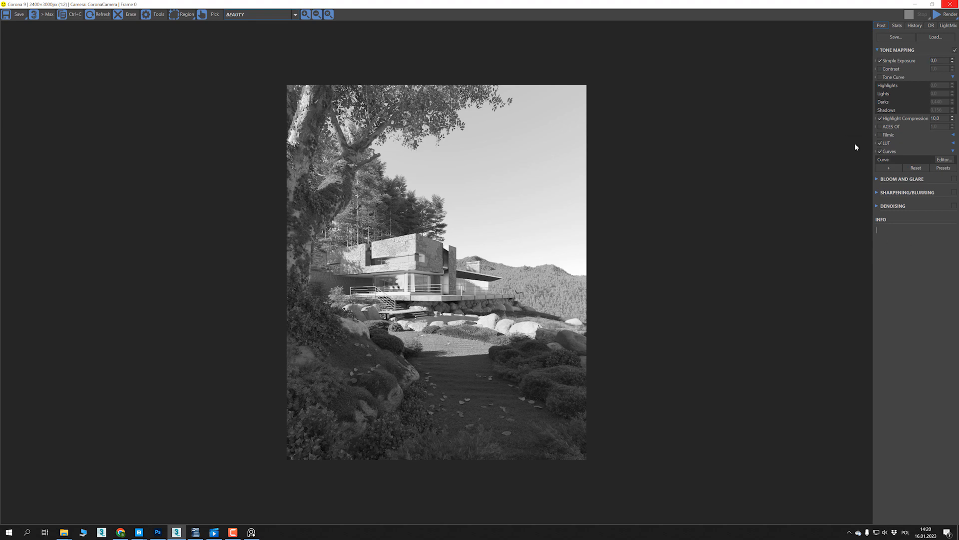
right_click(907, 118)
click(922, 123)
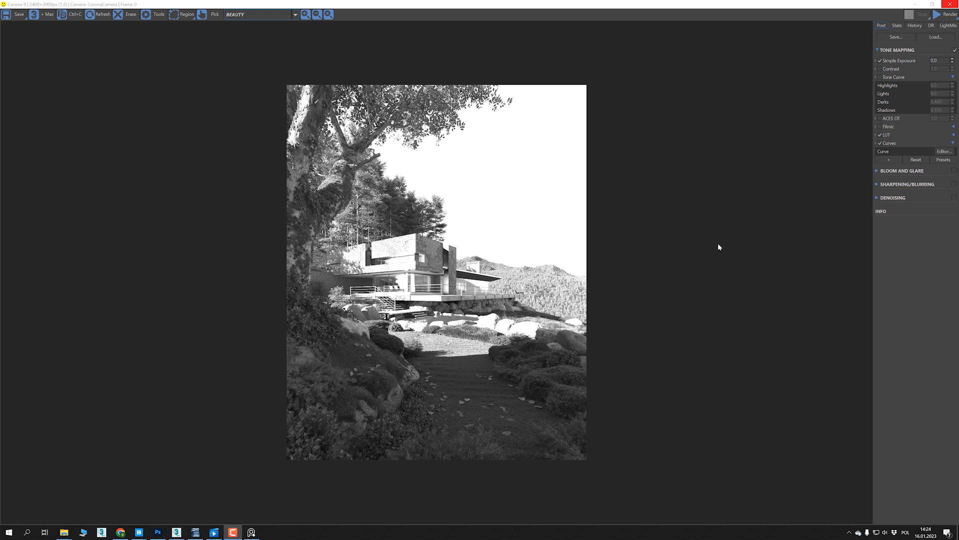
- Enable the ACES OT operator, expand the existing LUT operator's settings, and disable its black_and_white LUT
click(880, 118)
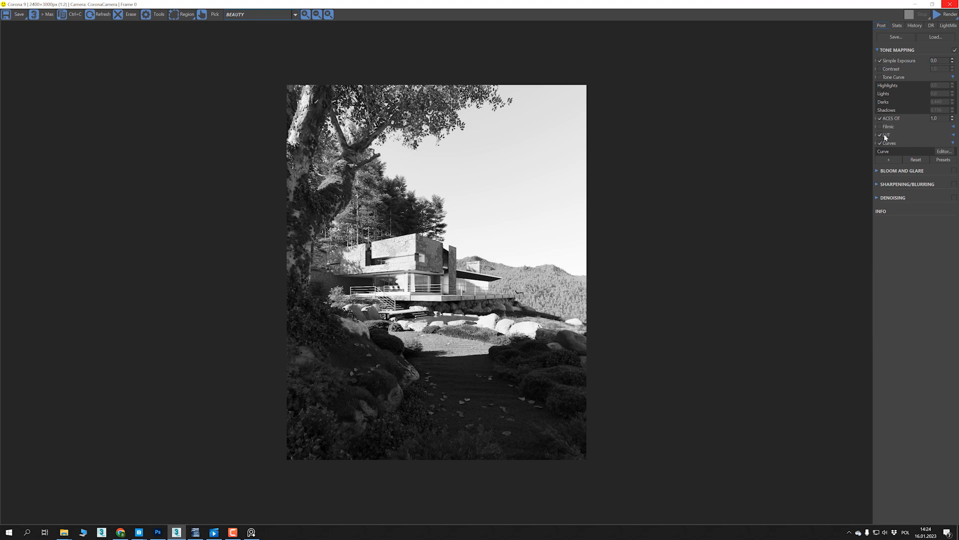
mouse_move(883, 137)
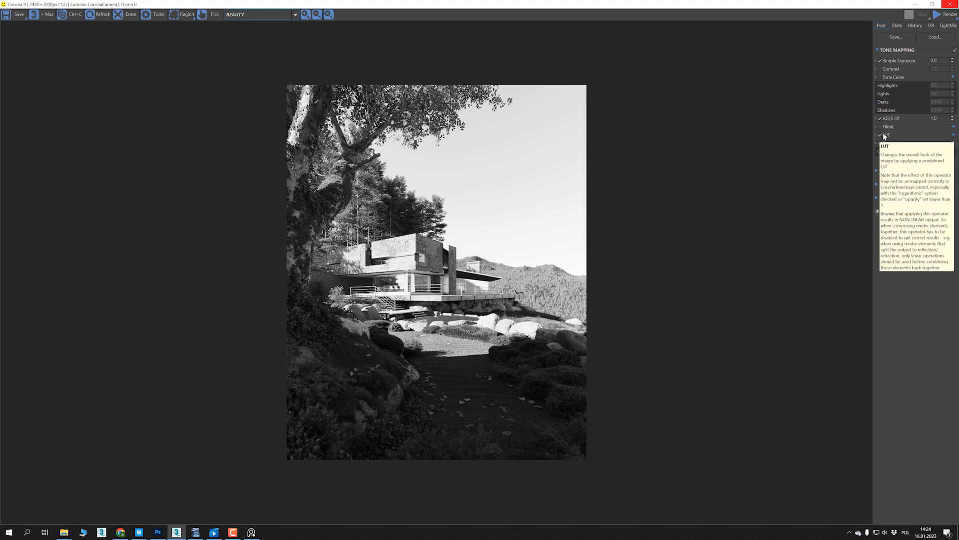
click(952, 134)
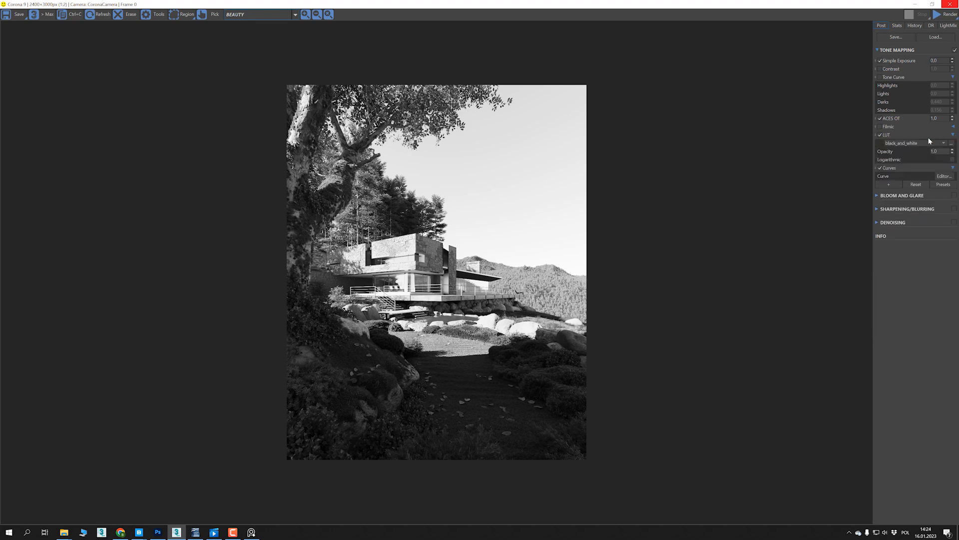
click(881, 135)
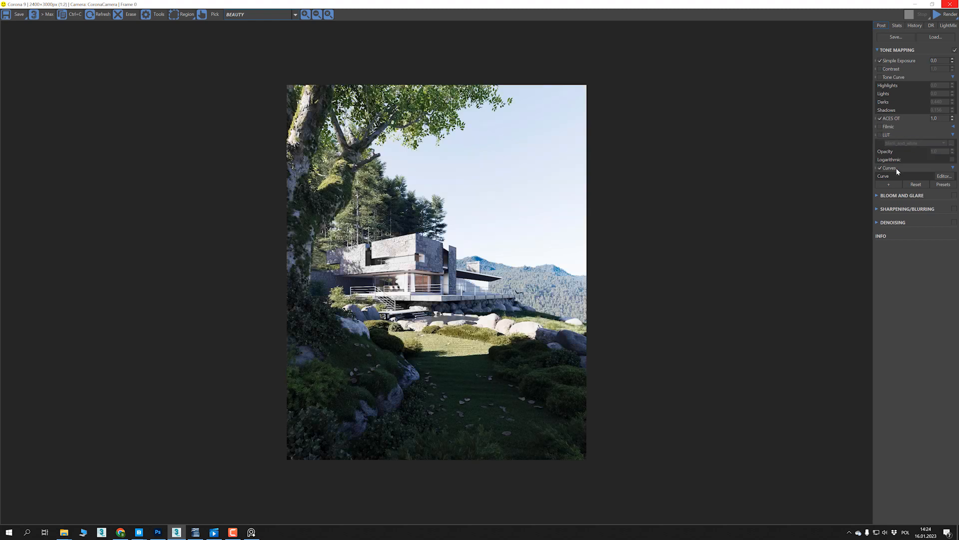
- Add a second LUT operator, enable it, and look through its preset list, keeping Adanmq_Advantix_100
click(886, 184)
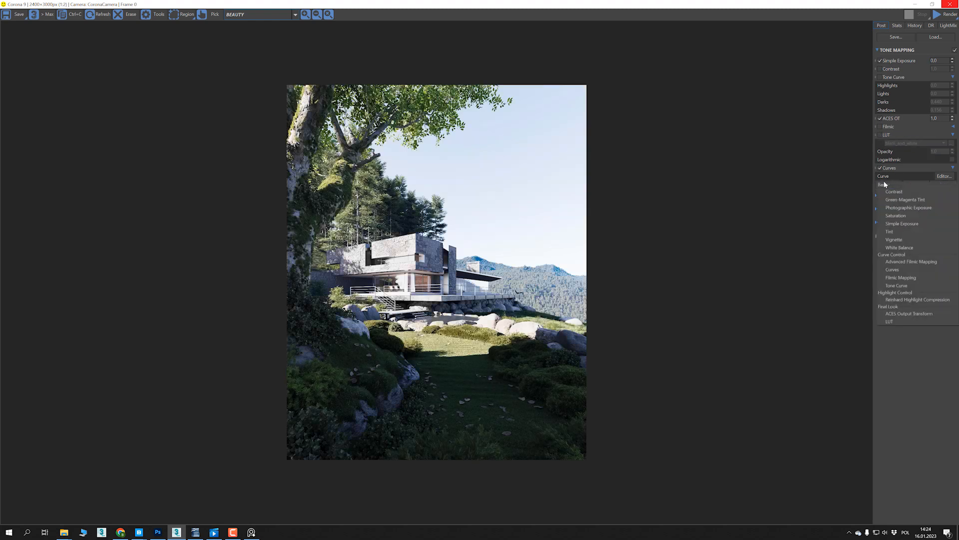
click(887, 322)
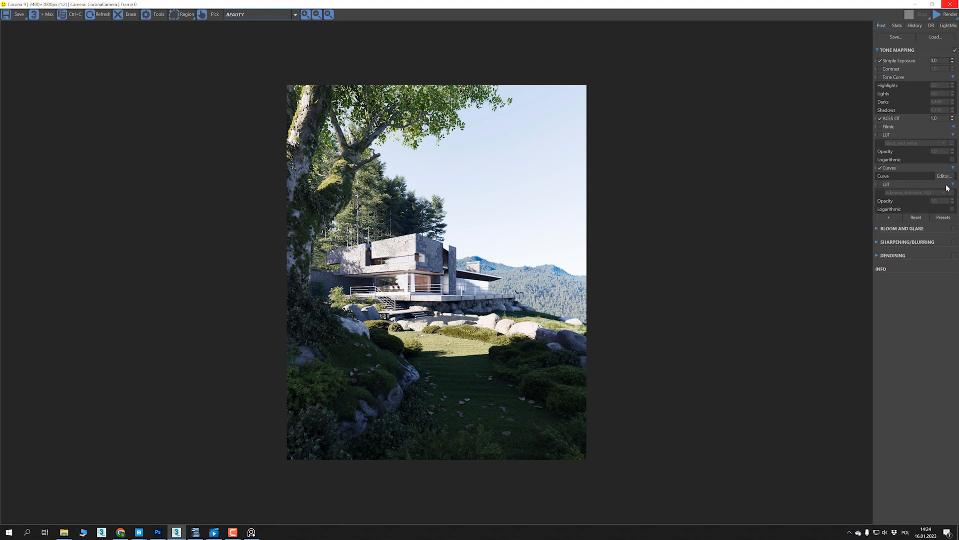
click(880, 184)
click(922, 192)
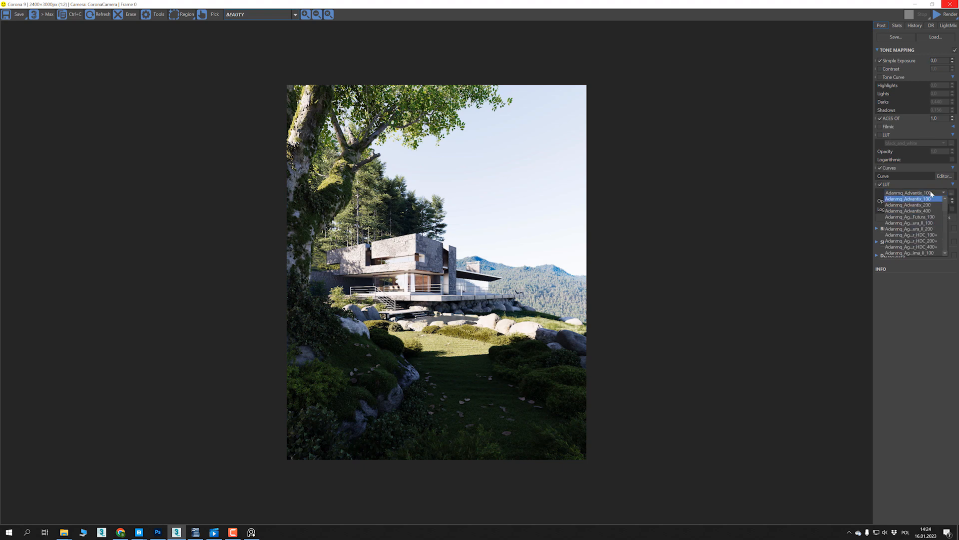
scroll(949, 213, down, 5)
drag(954, 211, 933, 188)
click(923, 191)
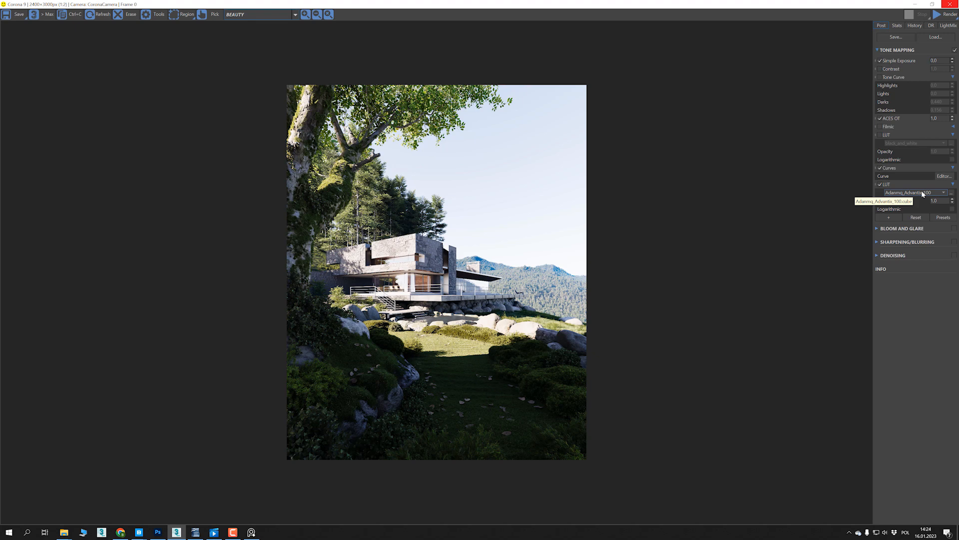
- Place the new LUT operator above the black_and_white LUT and re-enable the black_and_white one
mouse_move(894, 186)
drag(891, 160, 893, 132)
click(880, 168)
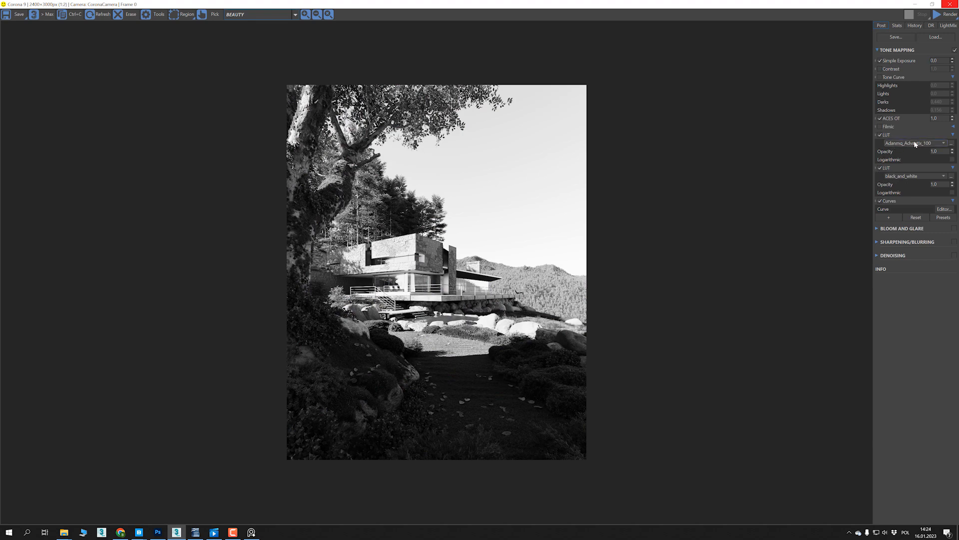
- Cycle through the Agfa film presets of the upper LUT and compare their effect on the black-and-white render
scroll(915, 144, down, 2)
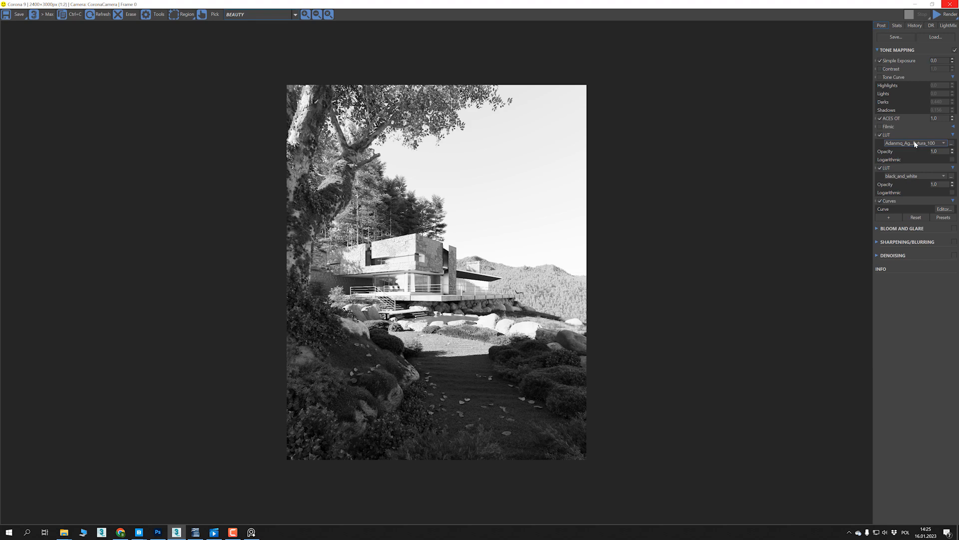
scroll(916, 144, down, 1)
scroll(915, 144, down, 1)
scroll(915, 144, down, 1)
scroll(915, 144, down, 1)
scroll(915, 144, down, 1)
scroll(915, 144, down, 2)
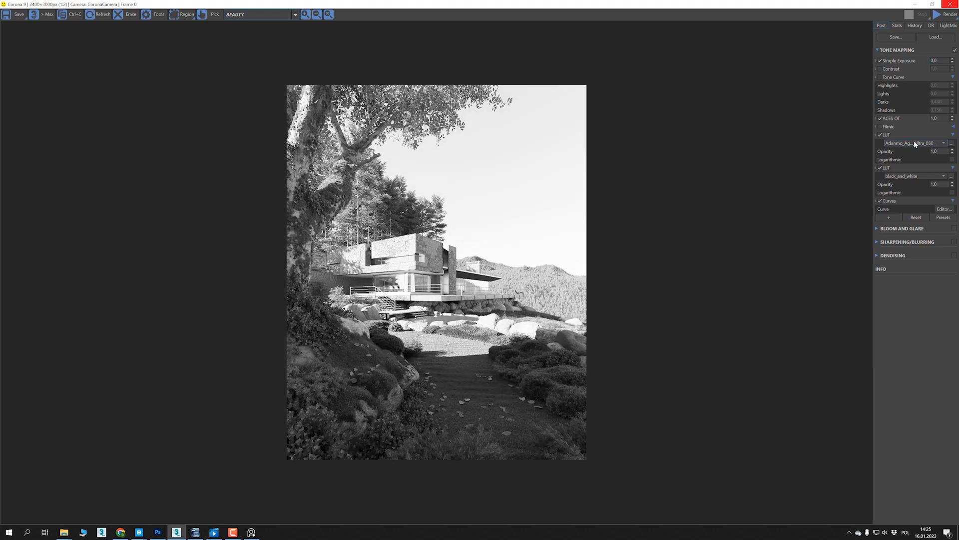
scroll(916, 144, down, 1)
scroll(916, 144, down, 1)
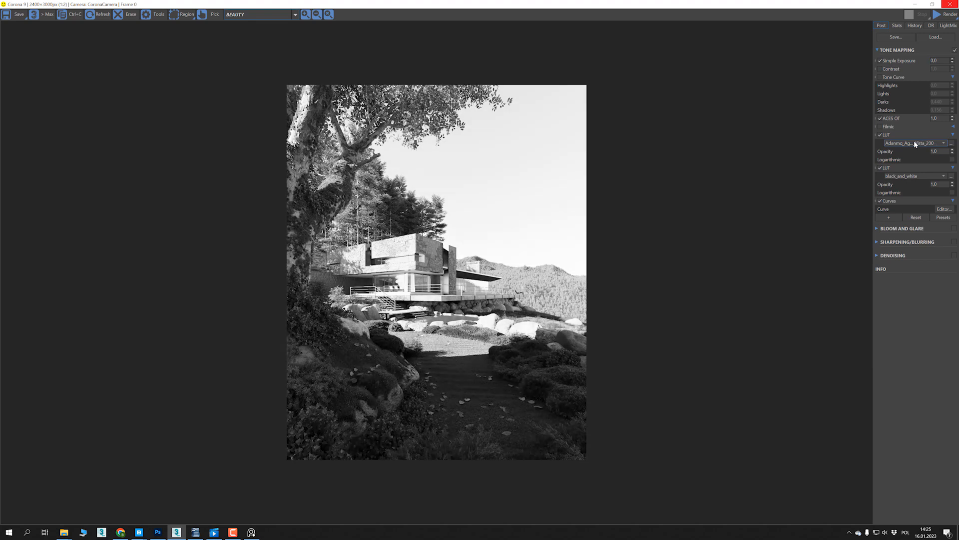
scroll(916, 144, down, 1)
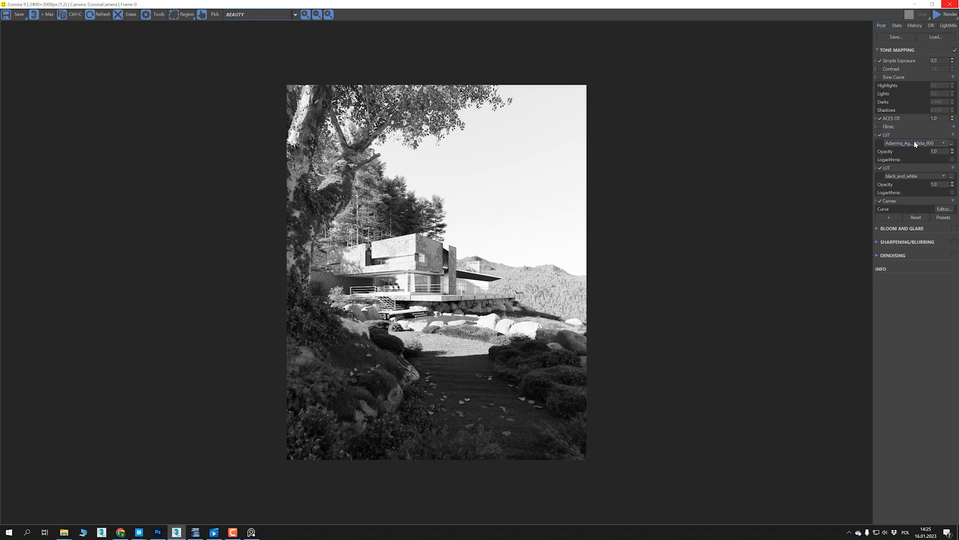
scroll(916, 144, down, 1)
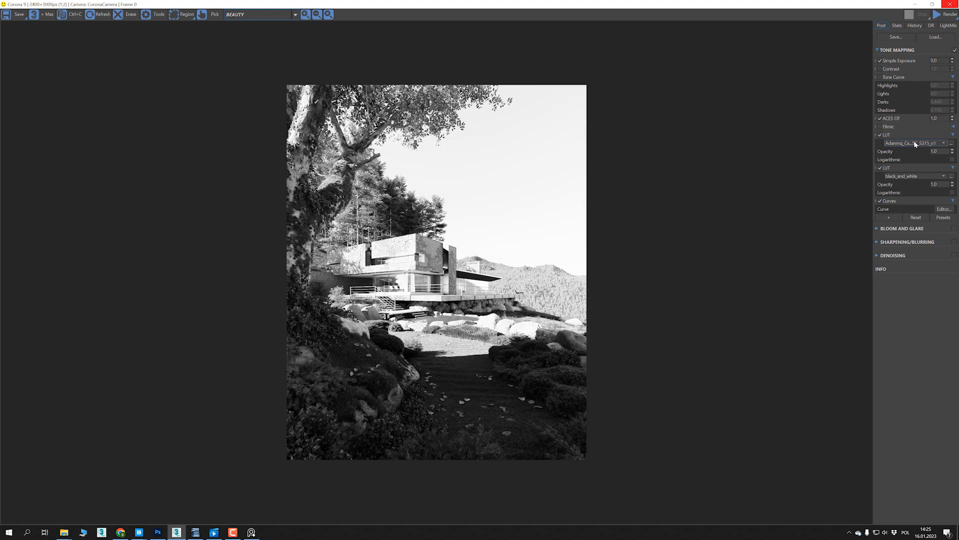
- Compare the Ektachrome presets in the upper LUT, stop at Adanmq_Fuji_Astia_100, and disable that LUT
scroll(915, 144, down, 2)
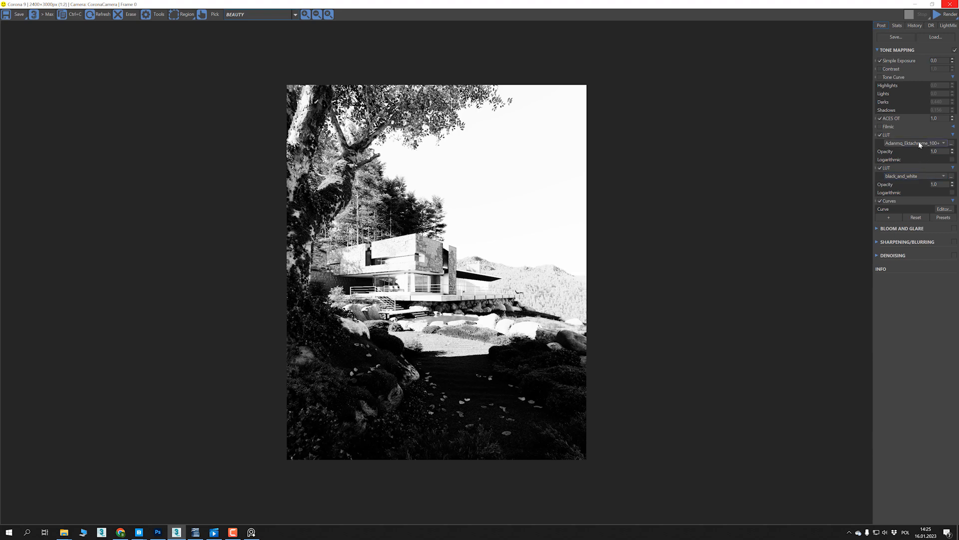
scroll(918, 143, up, 1)
scroll(918, 143, down, 2)
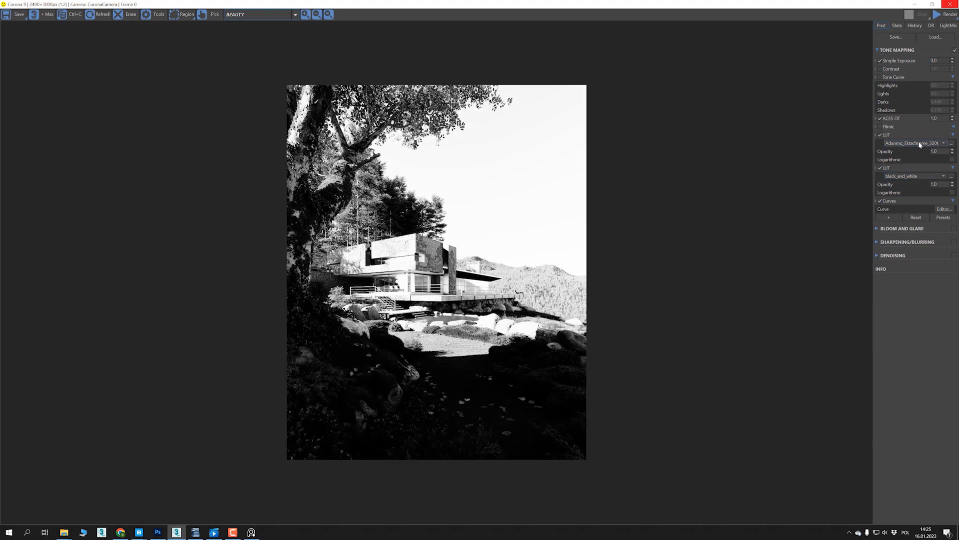
scroll(918, 143, down, 1)
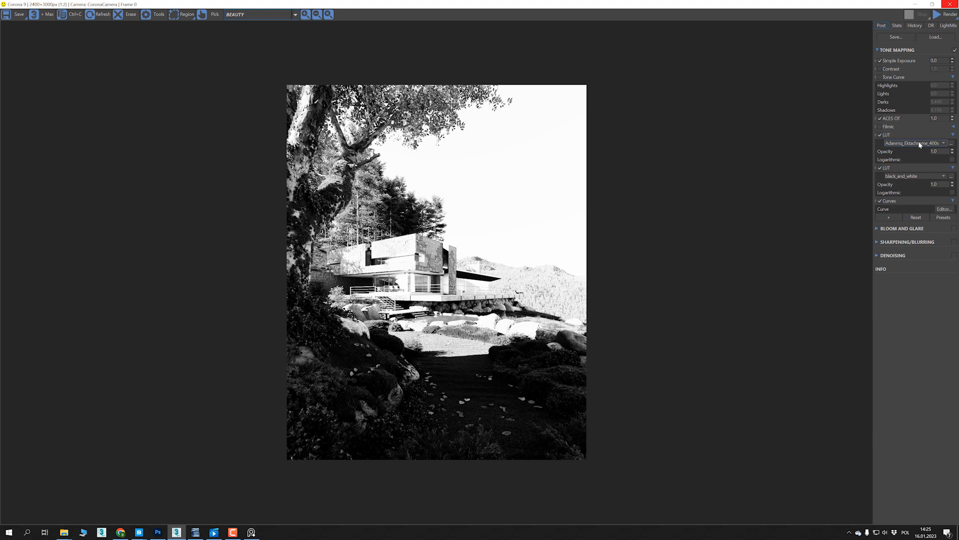
scroll(918, 143, down, 2)
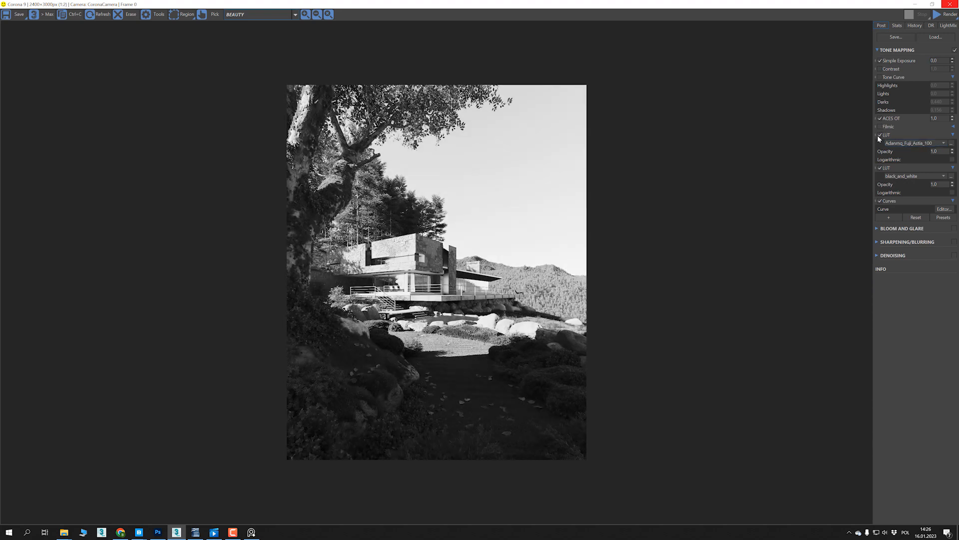
click(880, 136)
- Add a Vignette operator to the tone mapping stack and raise its strength to 1.437
click(889, 218)
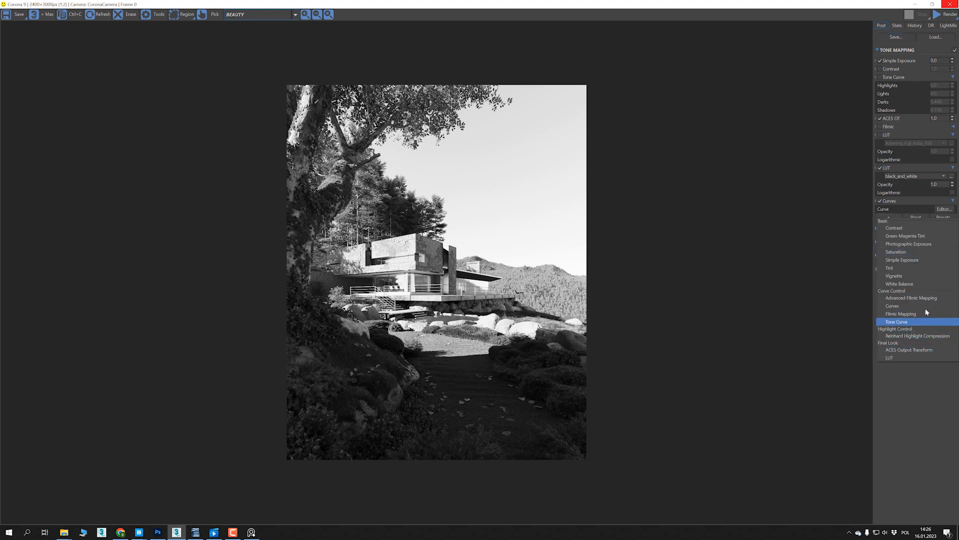
click(919, 275)
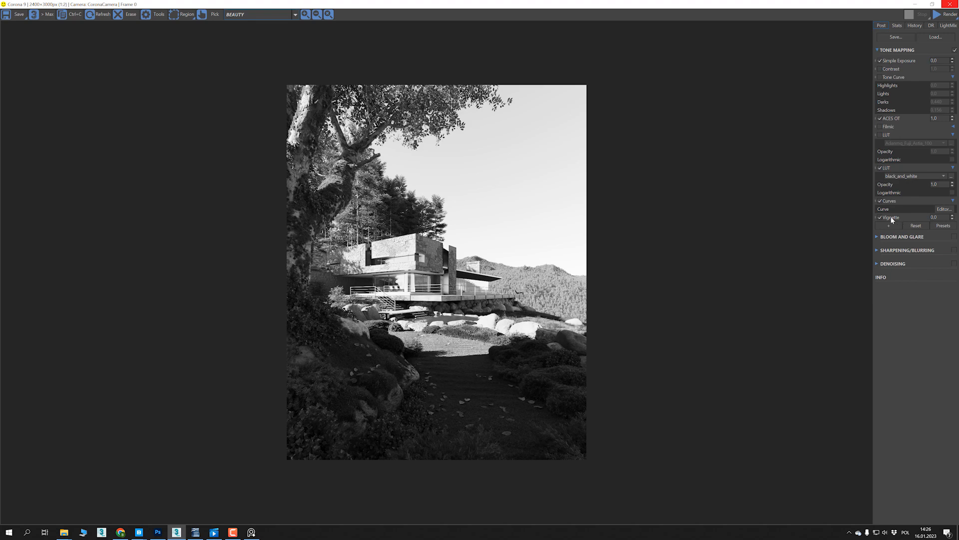
drag(954, 220, 957, 183)
mouse_move(954, 220)
mouse_down()
mouse_move(957, 123)
mouse_move(955, 257)
mouse_move(957, 218)
mouse_up()
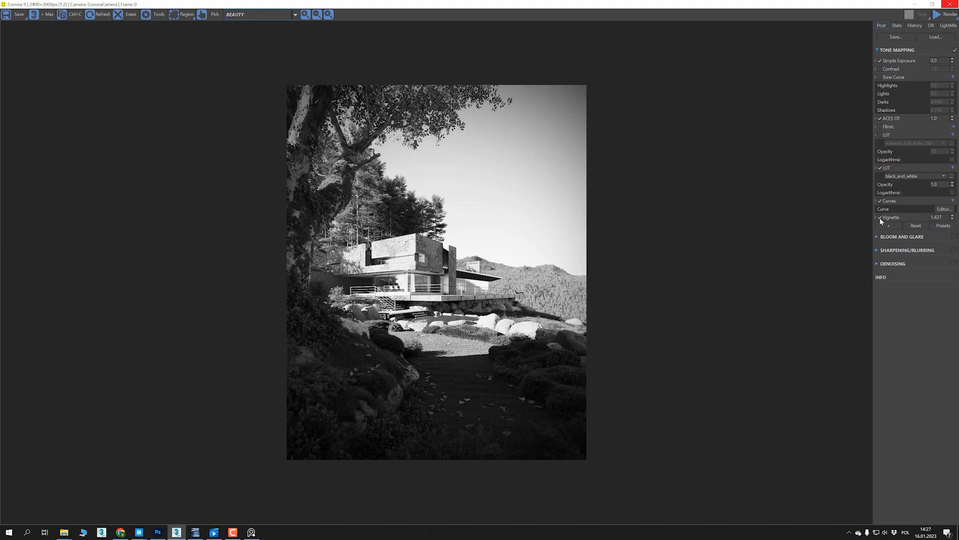
- Set the Vignette strength to 0 and disable the operator
double_click(928, 218)
text(0)
key(Return)
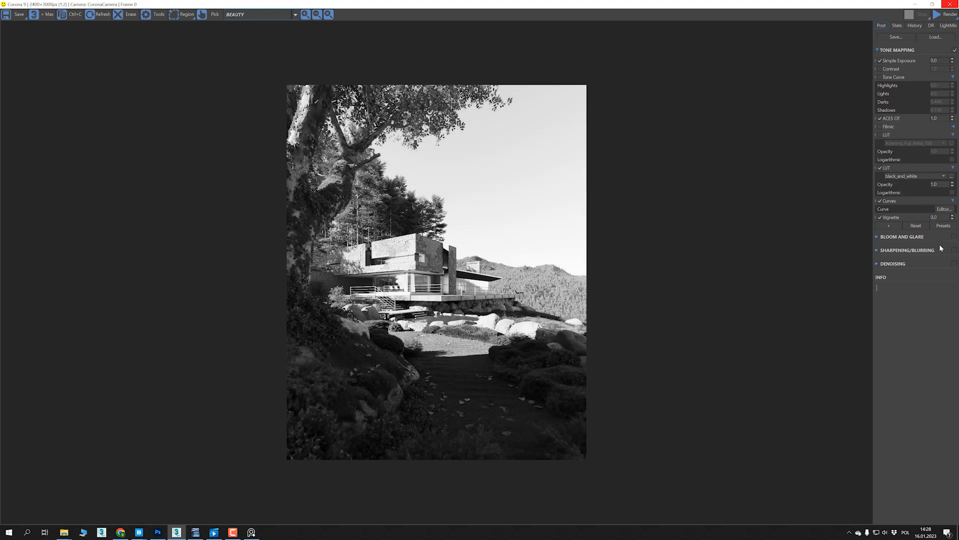
click(880, 218)
- Enable Bloom and Glare, check its effect close up on the terrace, and expand its settings
click(954, 238)
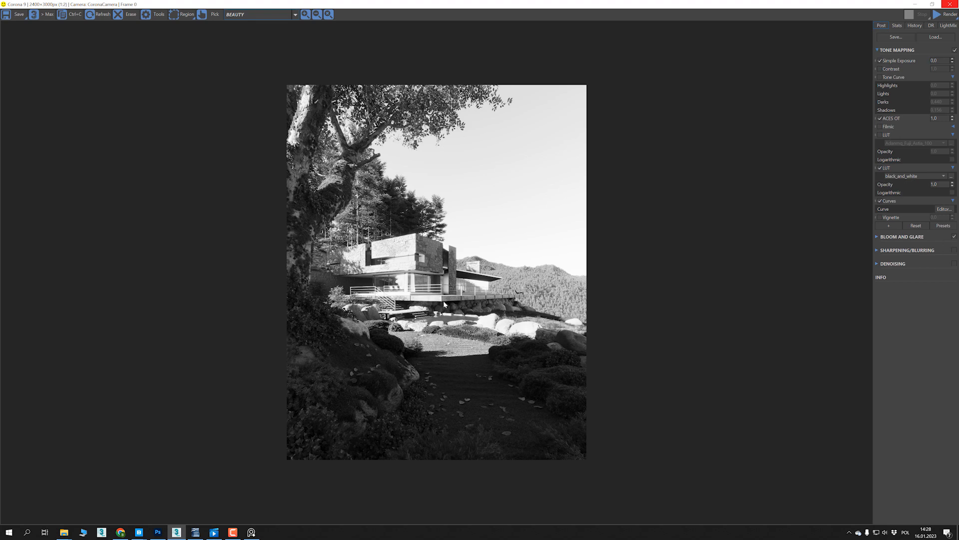
scroll(445, 305, up, 1)
scroll(443, 302, up, 2)
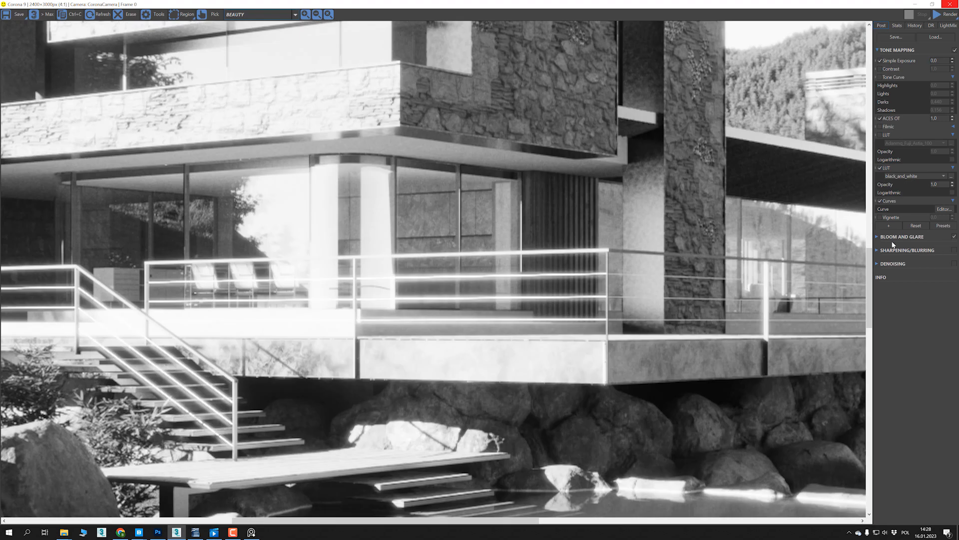
click(877, 236)
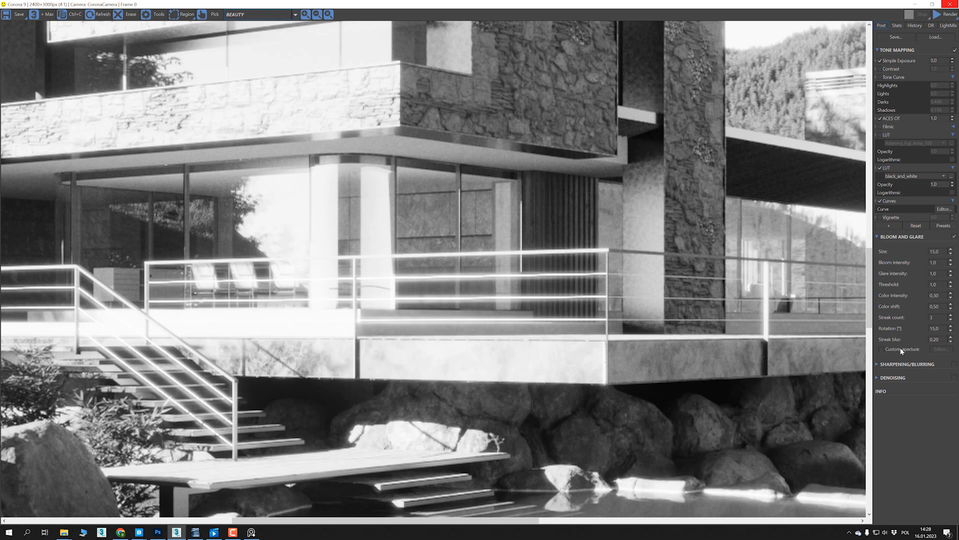
- Enable the custom aperture for Bloom and Glare, inspect the Aperture Editor's options, and close it
click(882, 349)
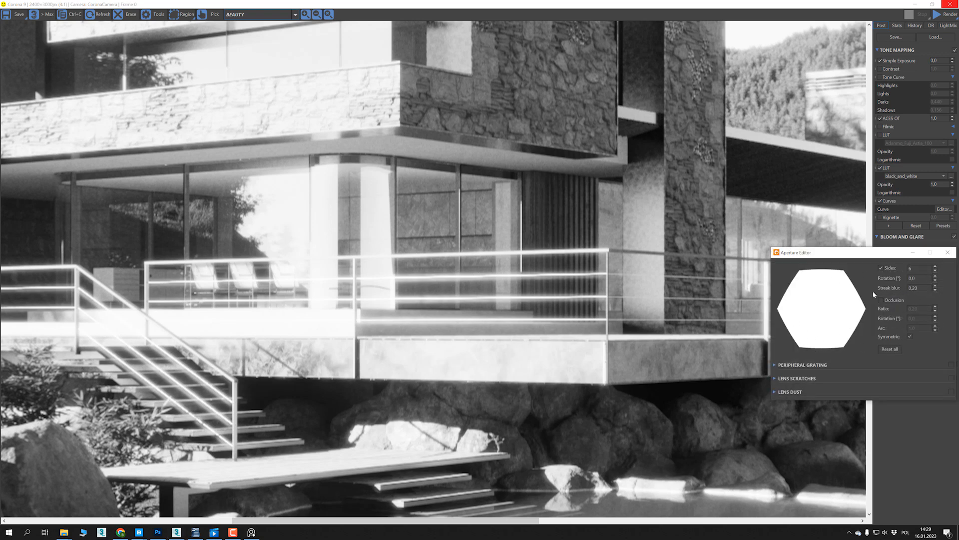
drag(849, 257, 691, 228)
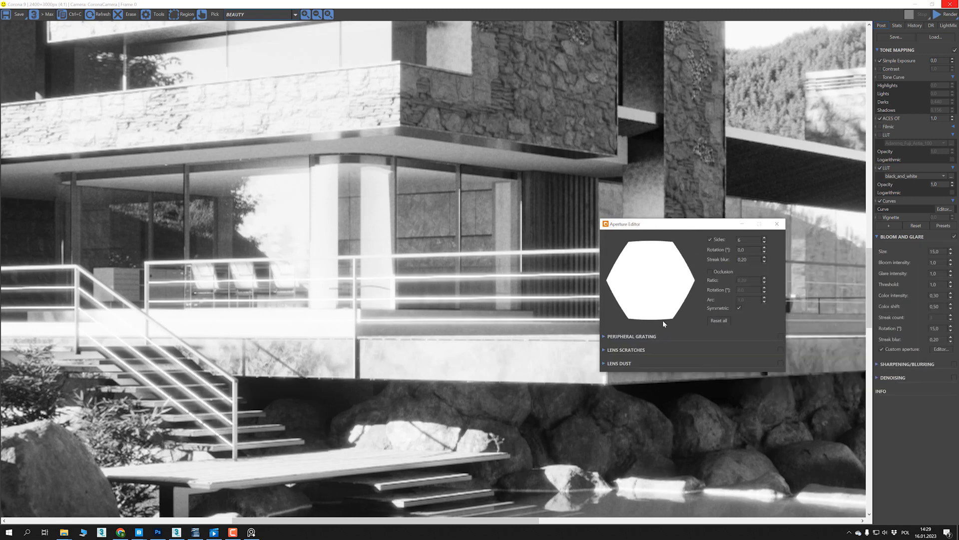
click(777, 224)
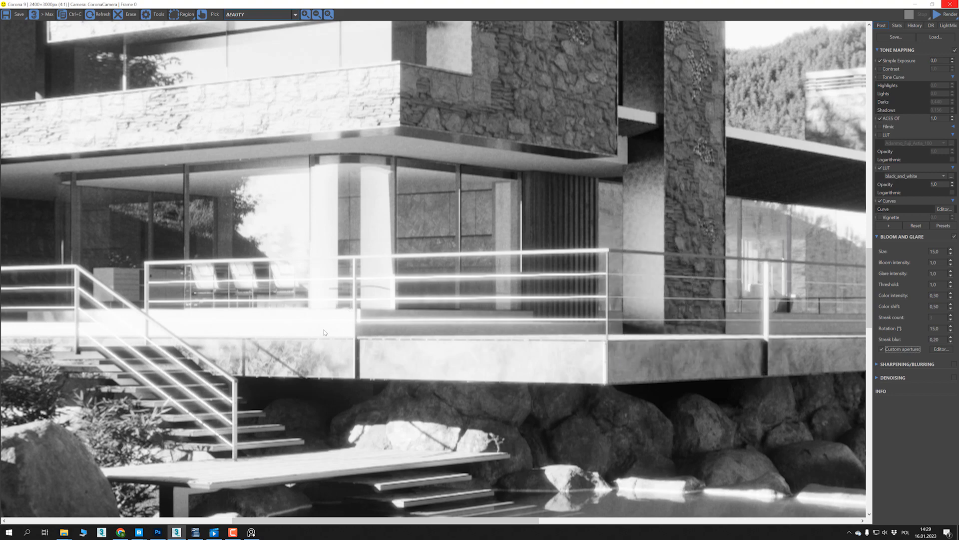
- Disable Bloom and Glare, enable Sharpening/Blurring instead, and expand its settings
scroll(323, 332, down, 1)
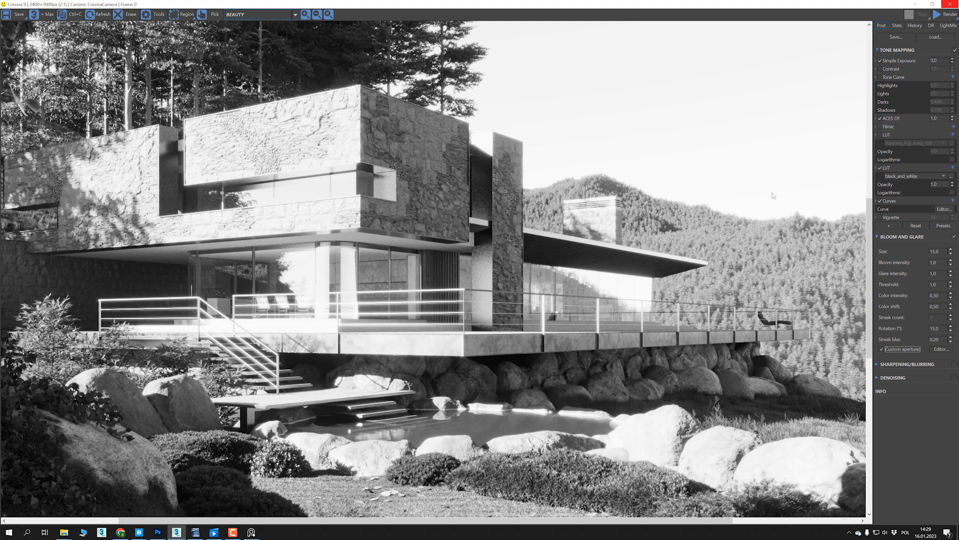
click(954, 237)
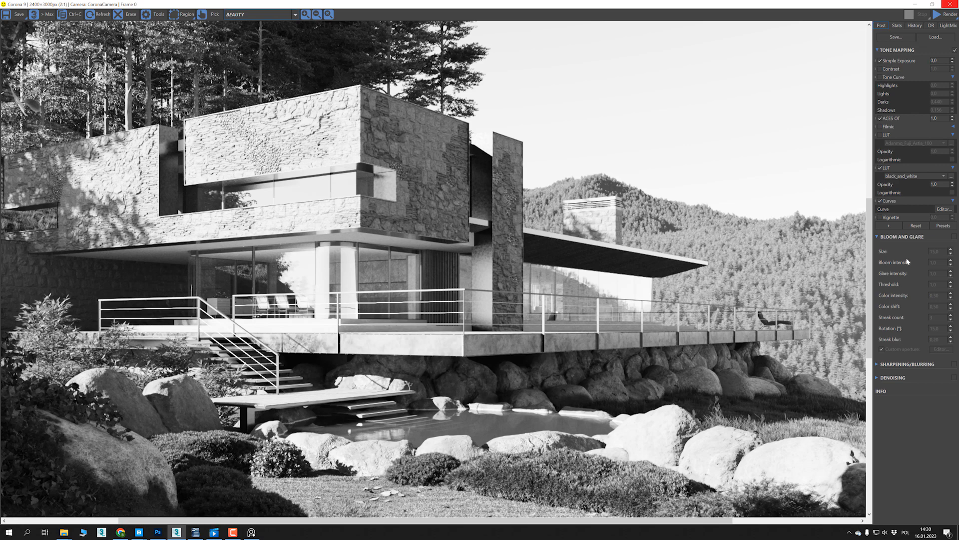
click(953, 366)
click(879, 364)
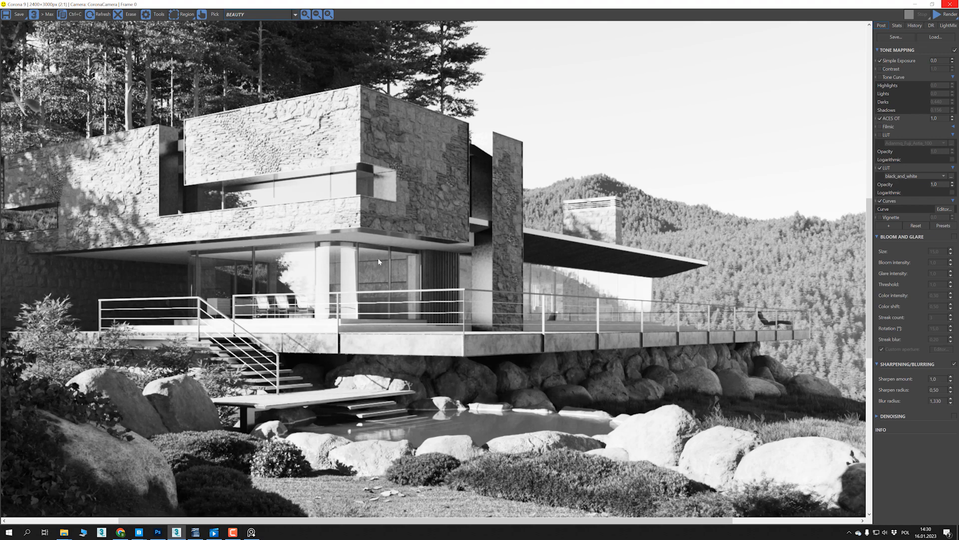
- Try a Sharpen amount of 1.150, a Sharpen radius of 1.110 and a Blur radius of 0.90
scroll(378, 257, down, 1)
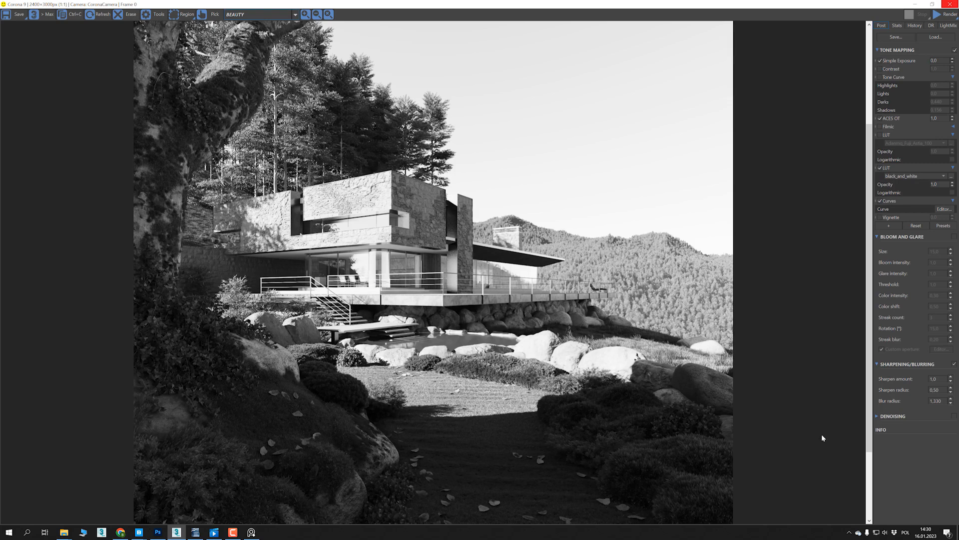
drag(951, 395, 958, 316)
drag(951, 401, 953, 446)
drag(937, 400, 956, 360)
text(0)
scroll(388, 351, up, 1)
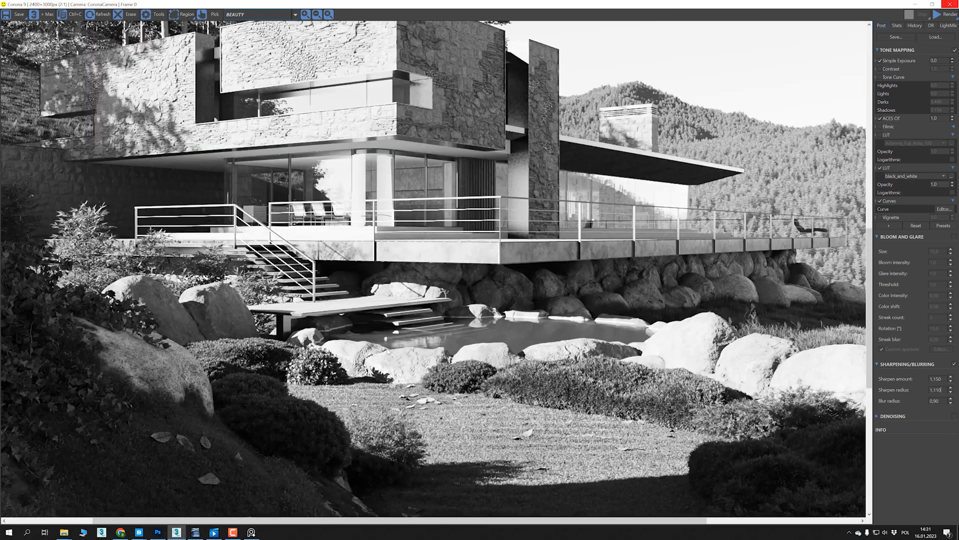
- Adjust the Sharpen amount to 1.194, Sharpen radius to 0.936 and Blur radius to 0.872, toggling the effect to compare
drag(951, 392, 942, 370)
click(956, 362)
click(956, 362)
click(955, 364)
click(956, 364)
mouse_move(950, 379)
mouse_down()
mouse_move(951, 404)
mouse_move(951, 388)
mouse_up()
scroll(540, 328, down, 1)
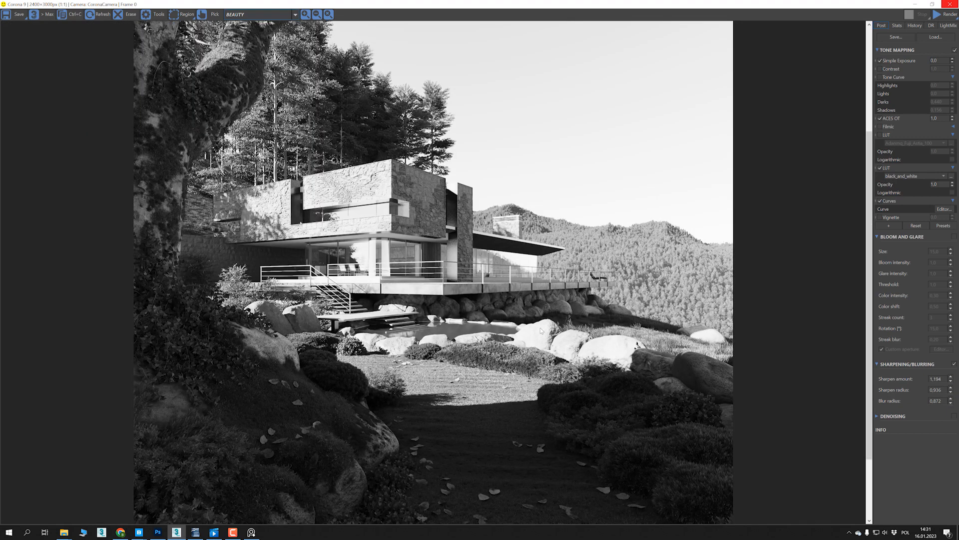